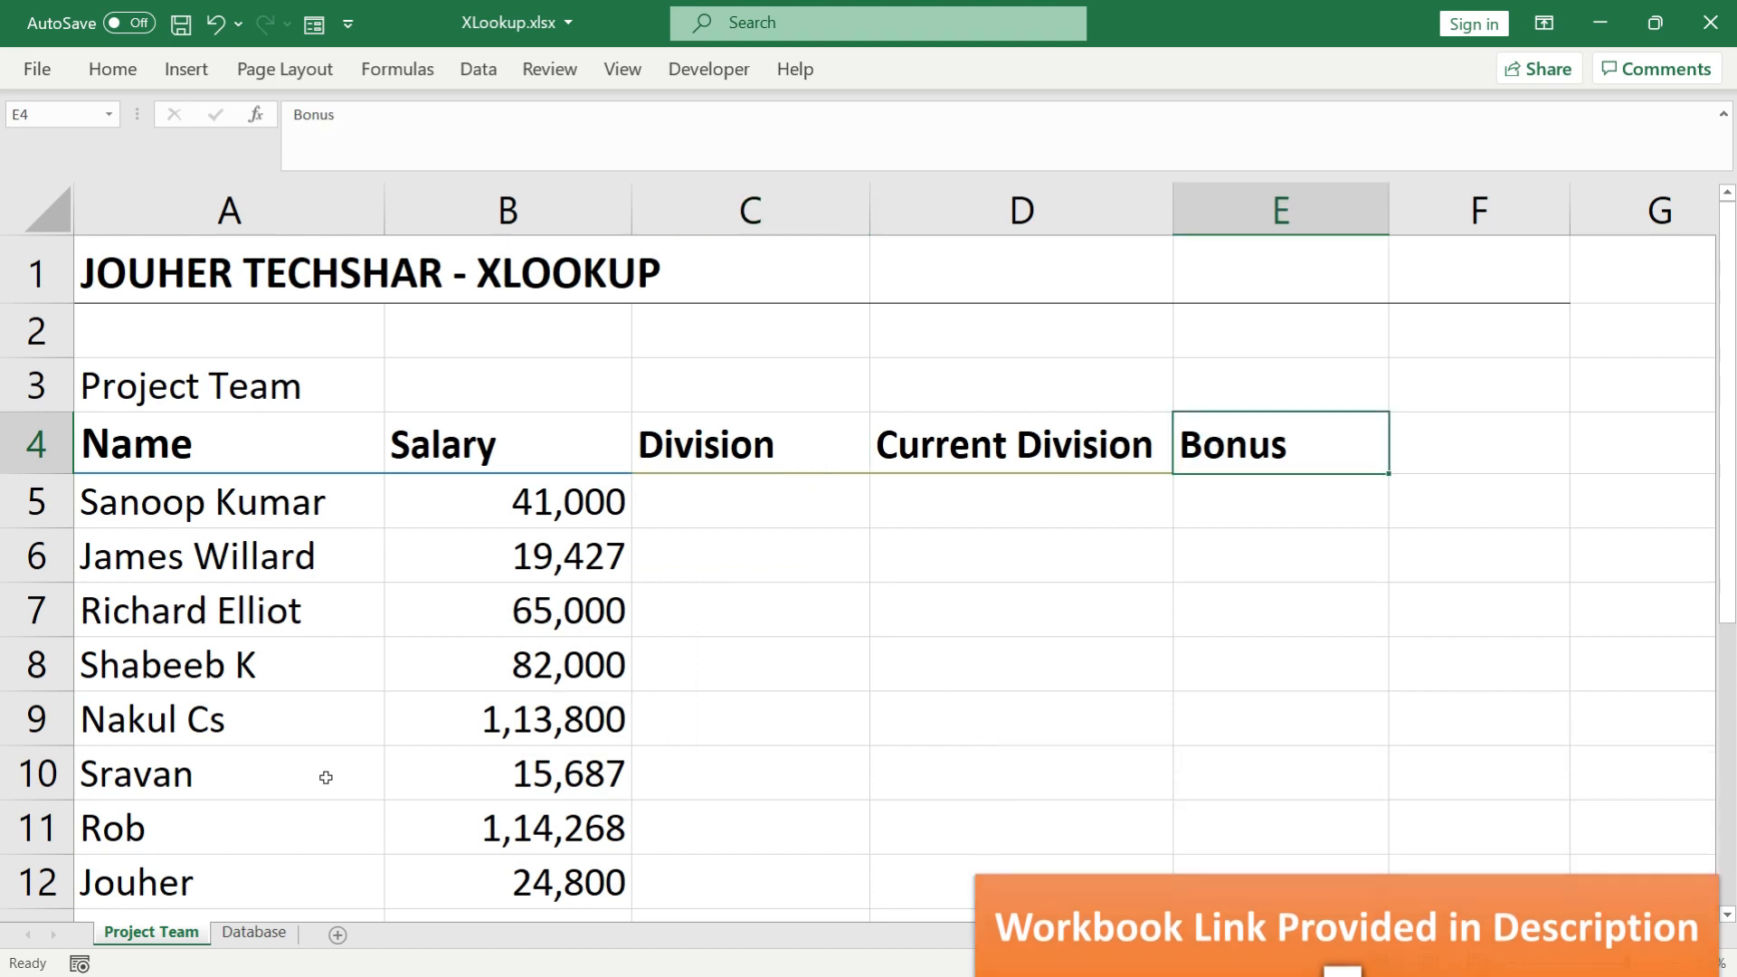
# Step: Examine the Name column and the Bonus Percentage table on the Database sheet, and save the workbook
pyautogui.click(271, 934)
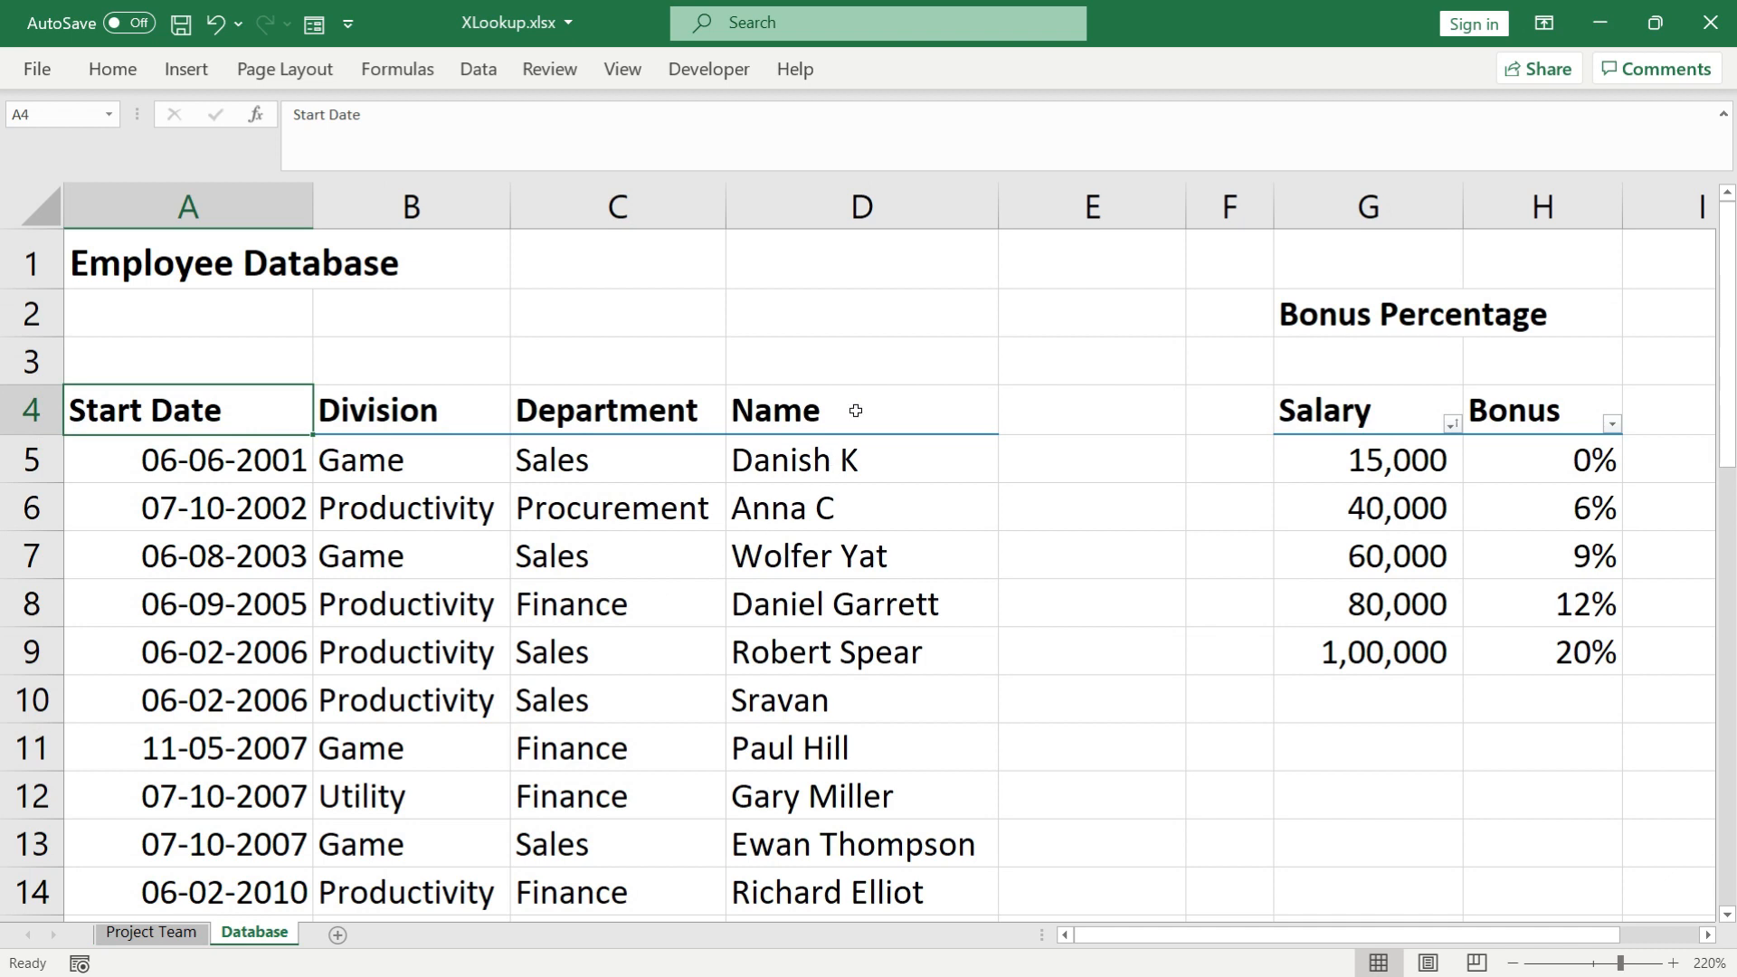
pyautogui.moveTo(856, 411)
pyautogui.mouseDown()
pyautogui.moveTo(838, 504)
pyautogui.moveTo(862, 441)
pyautogui.mouseUp()
pyautogui.click(869, 221)
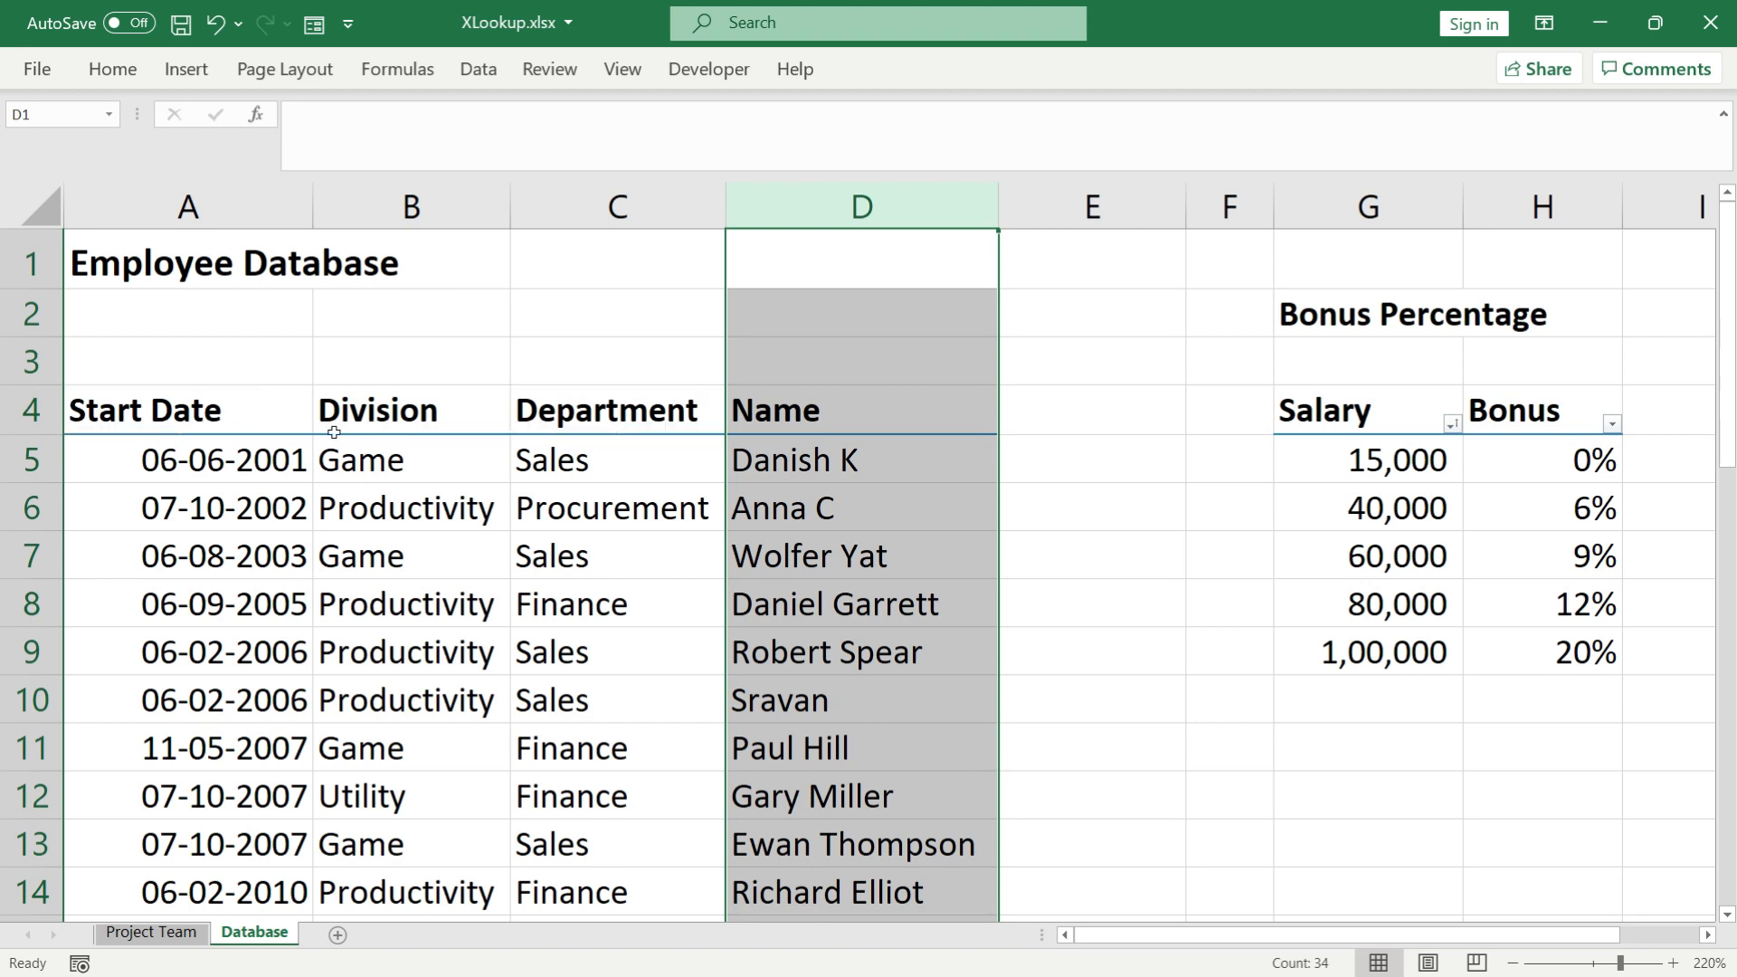
pyautogui.moveTo(1309, 318); pyautogui.dragTo(1570, 659)
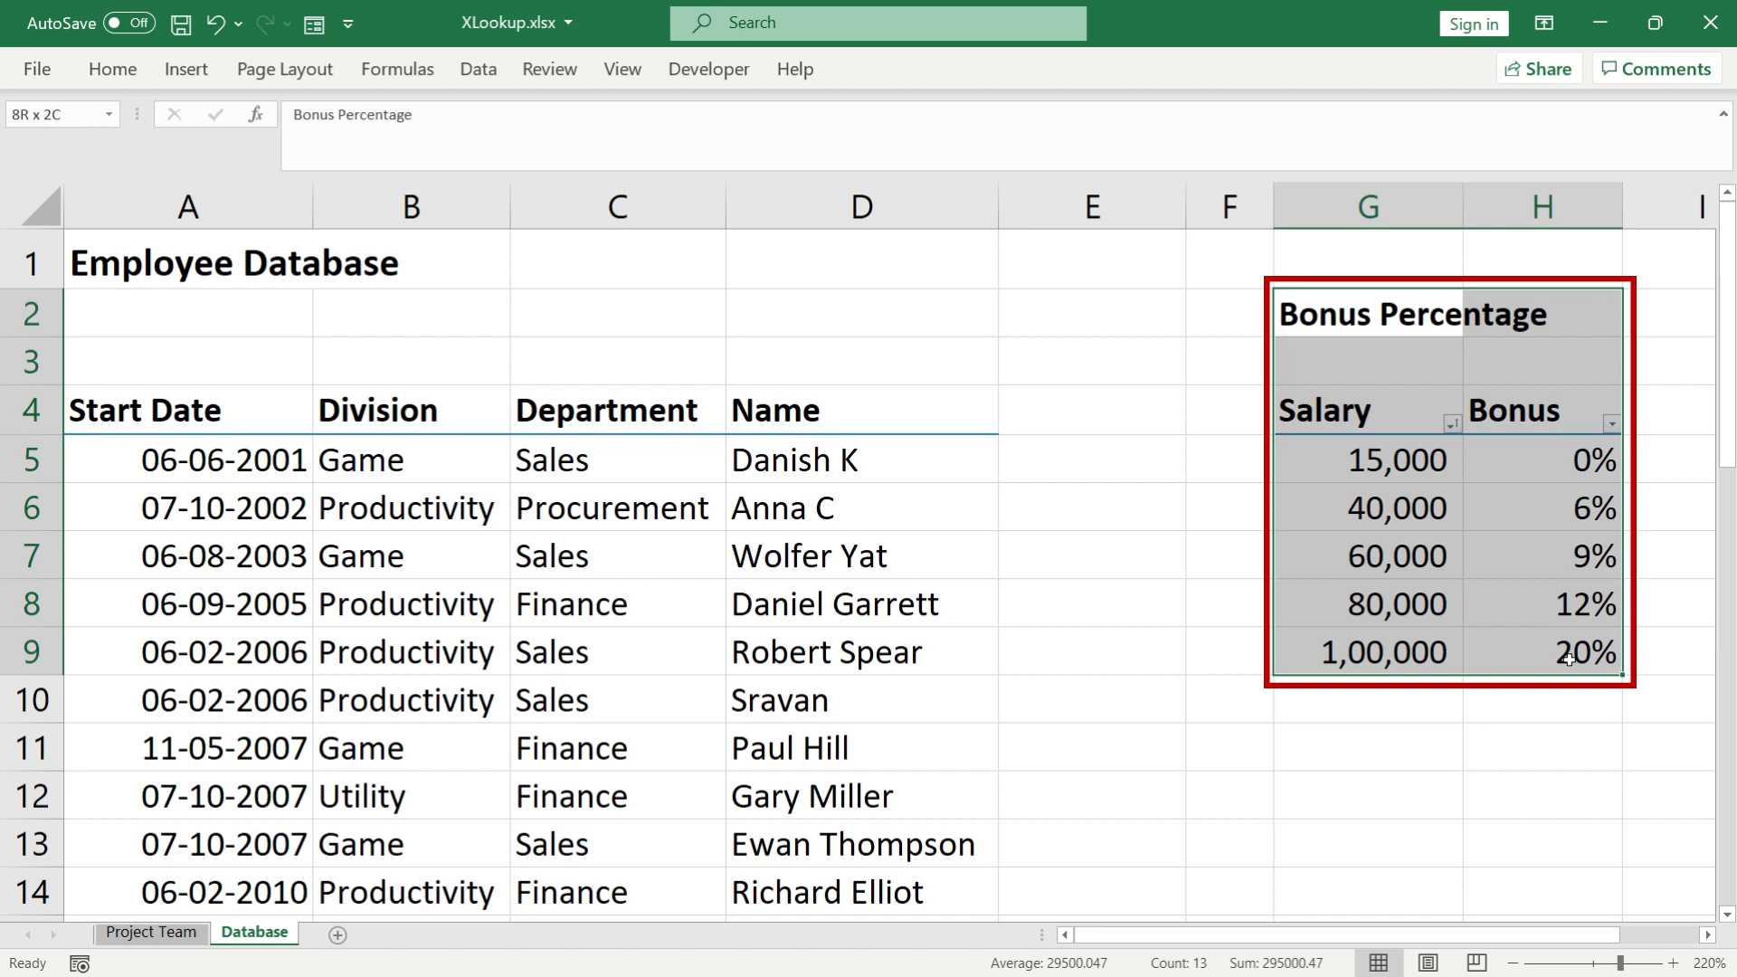
pyautogui.moveTo(1570, 659); pyautogui.dragTo(1569, 661)
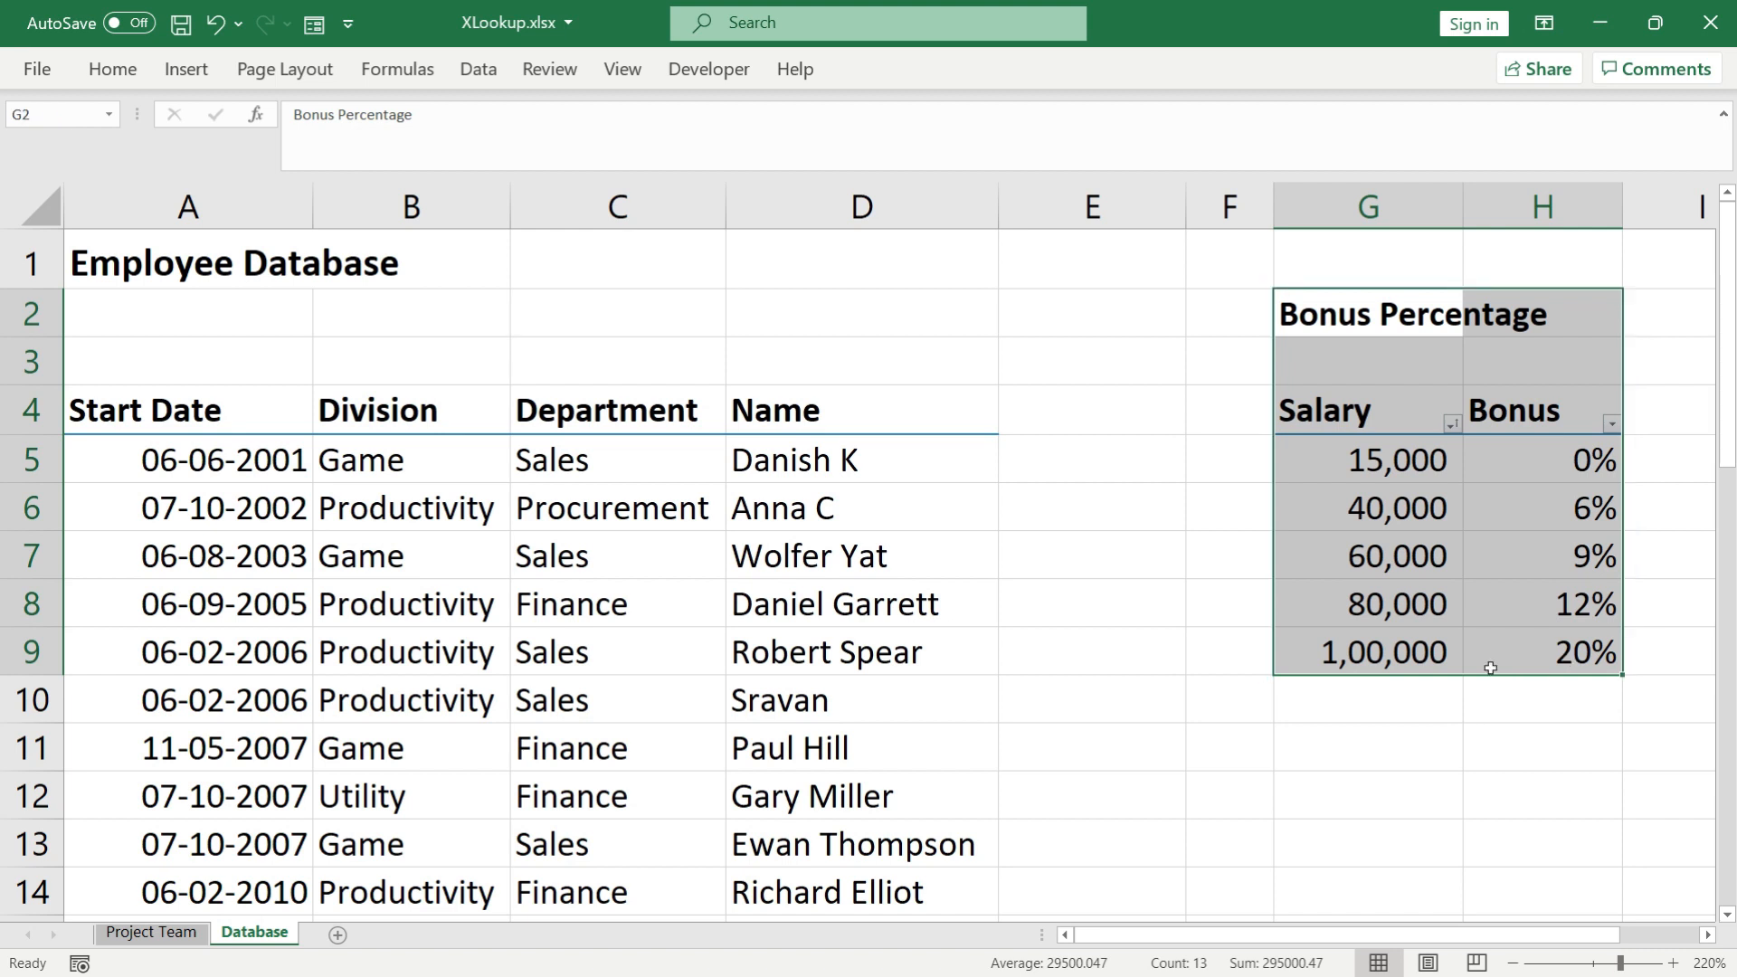
pyautogui.hotkey('ctrl', 's')
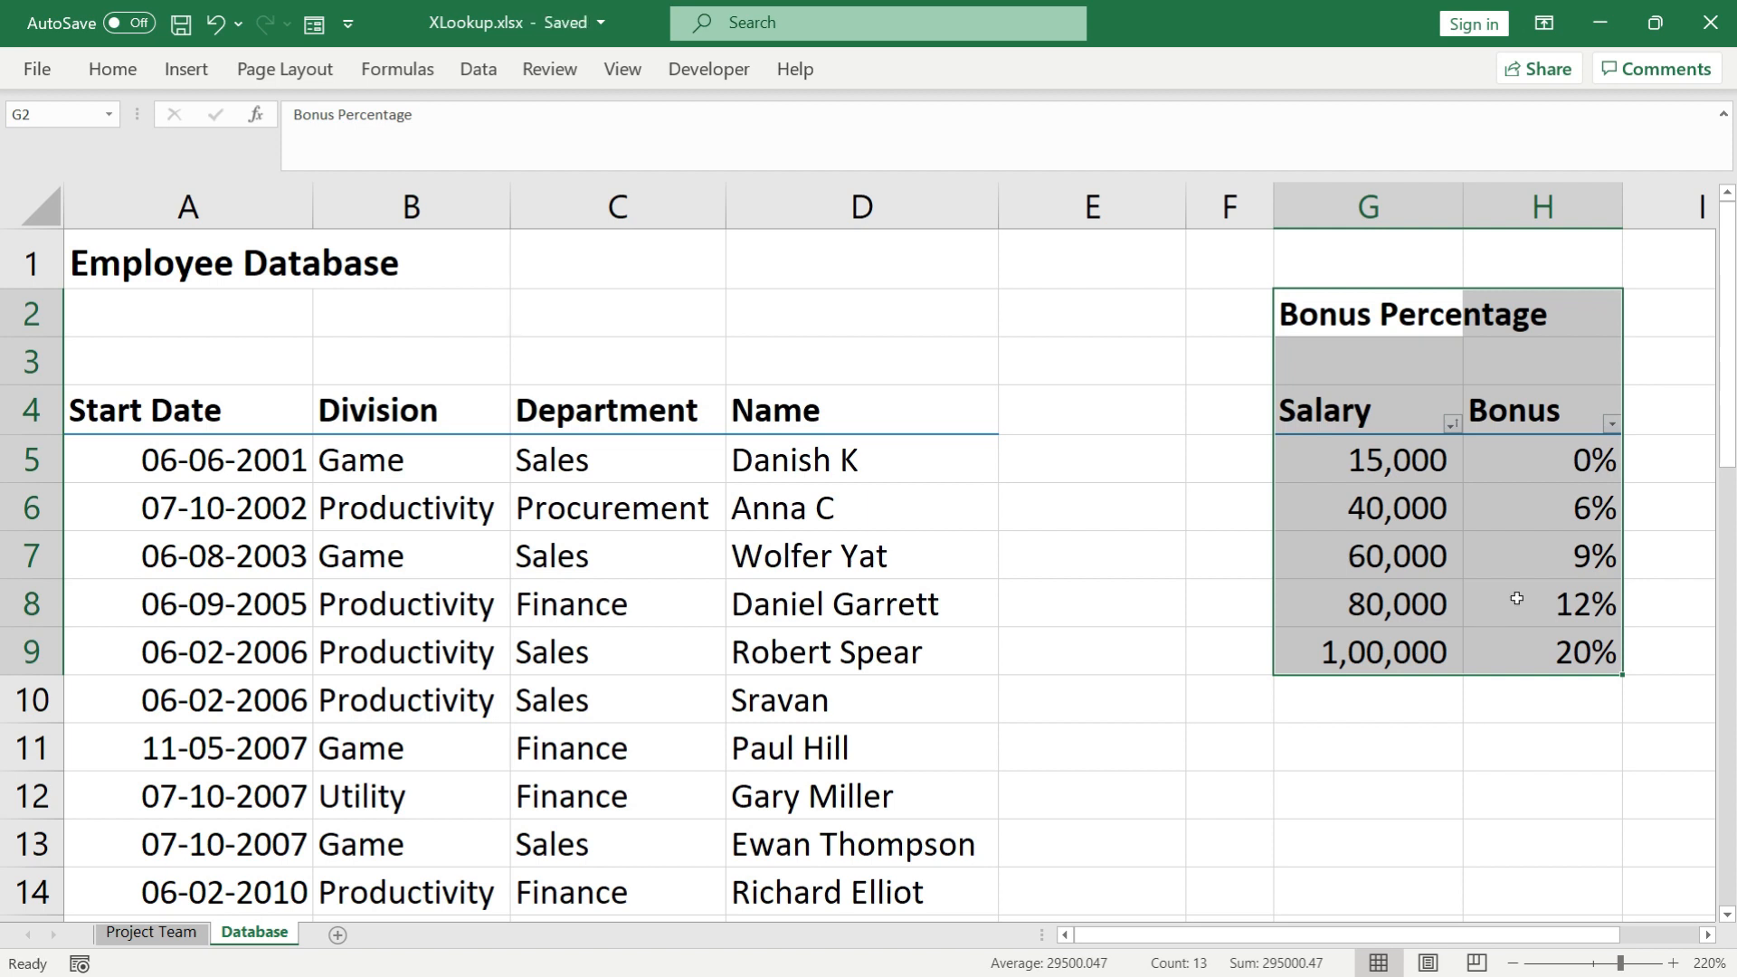
# Step: Start an XLOOKUP formula in C5 of the Project Team sheet with A5 as lookup value, and go to the Database sheet for the lookup array
pyautogui.click(156, 933)
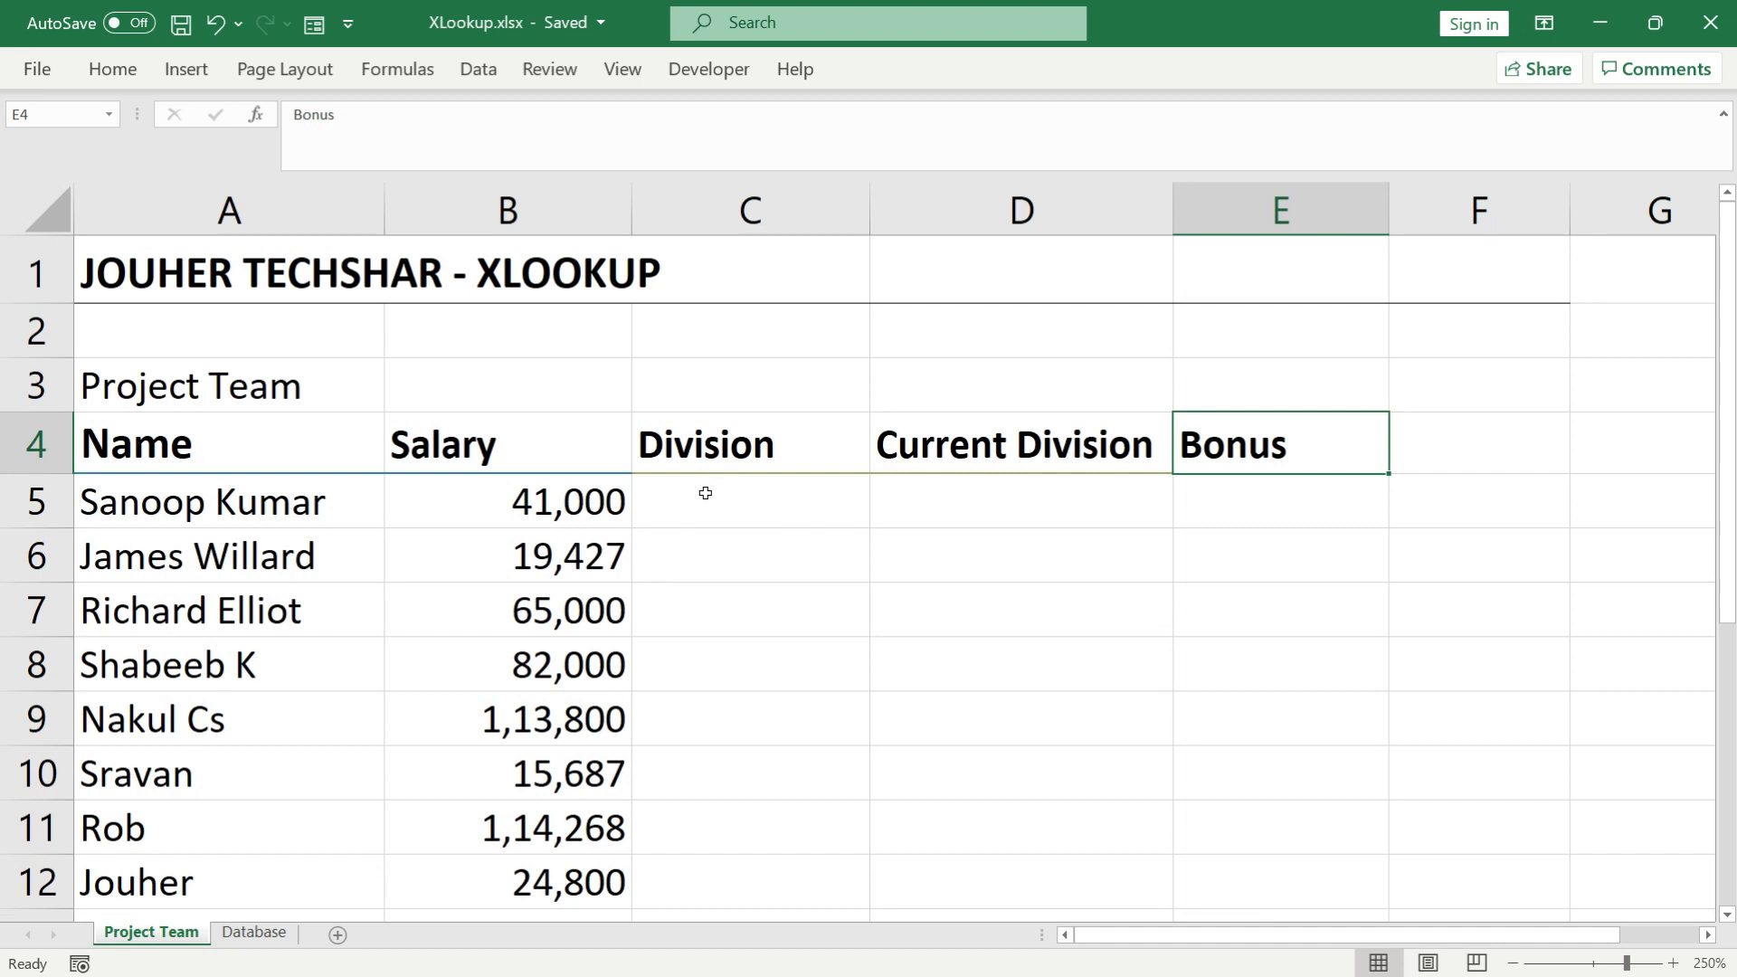
pyautogui.click(685, 450)
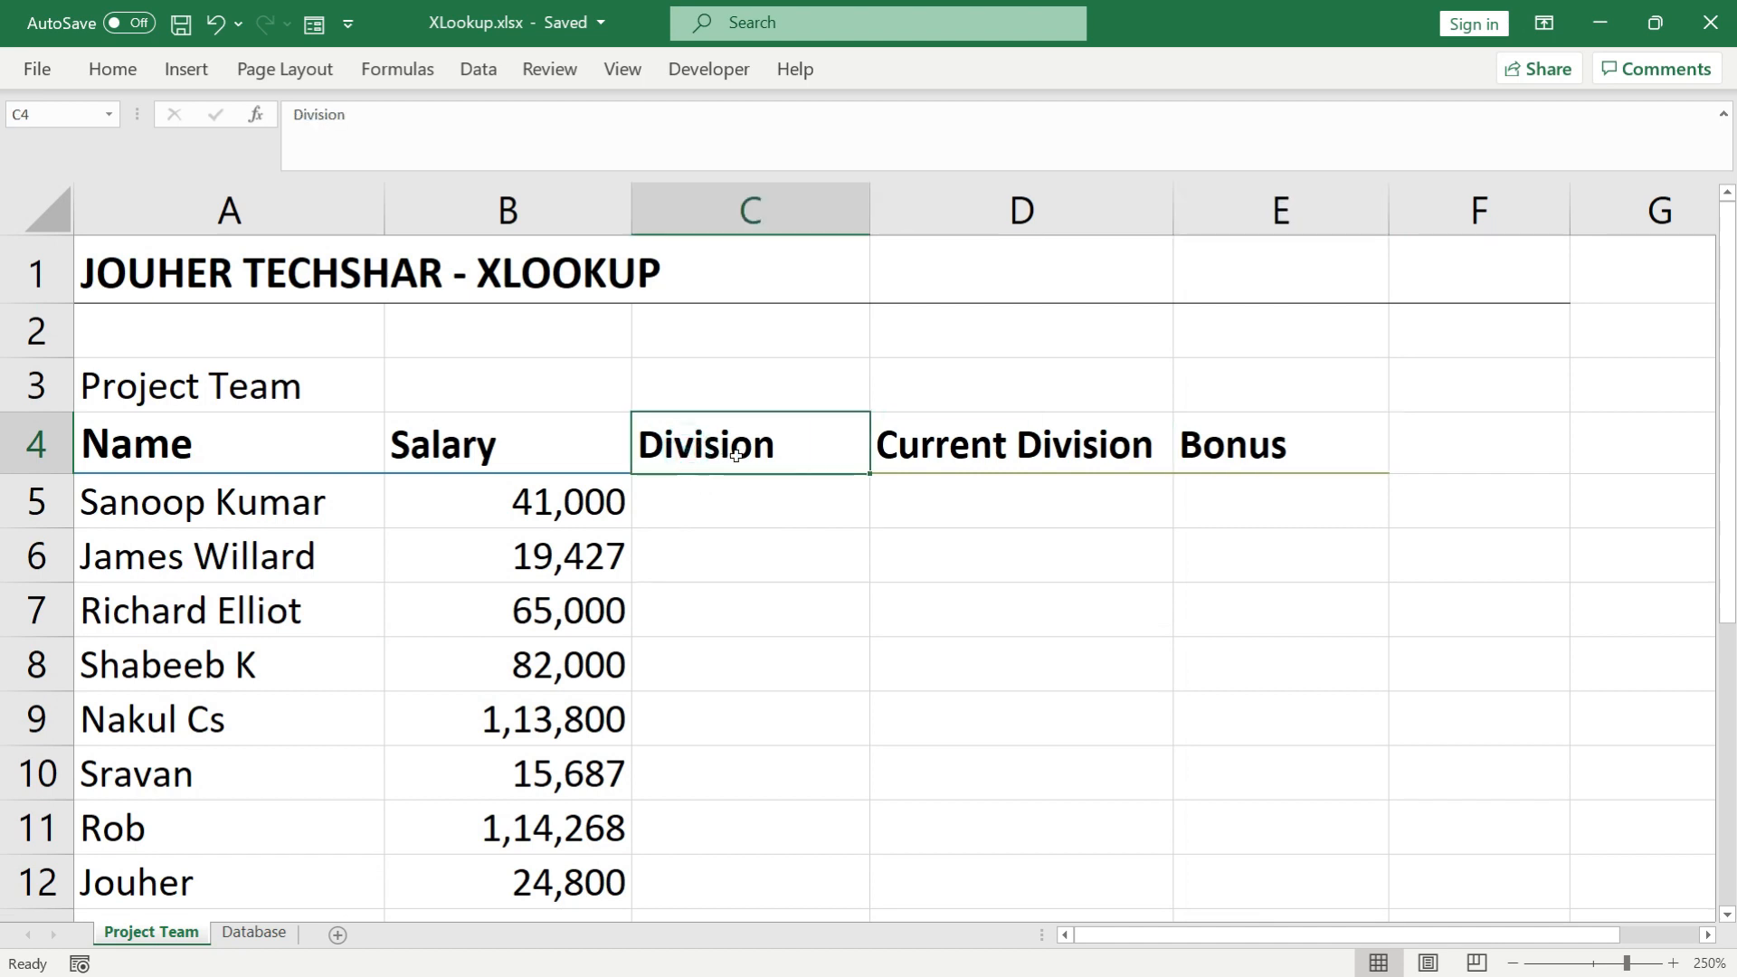
pyautogui.click(714, 497)
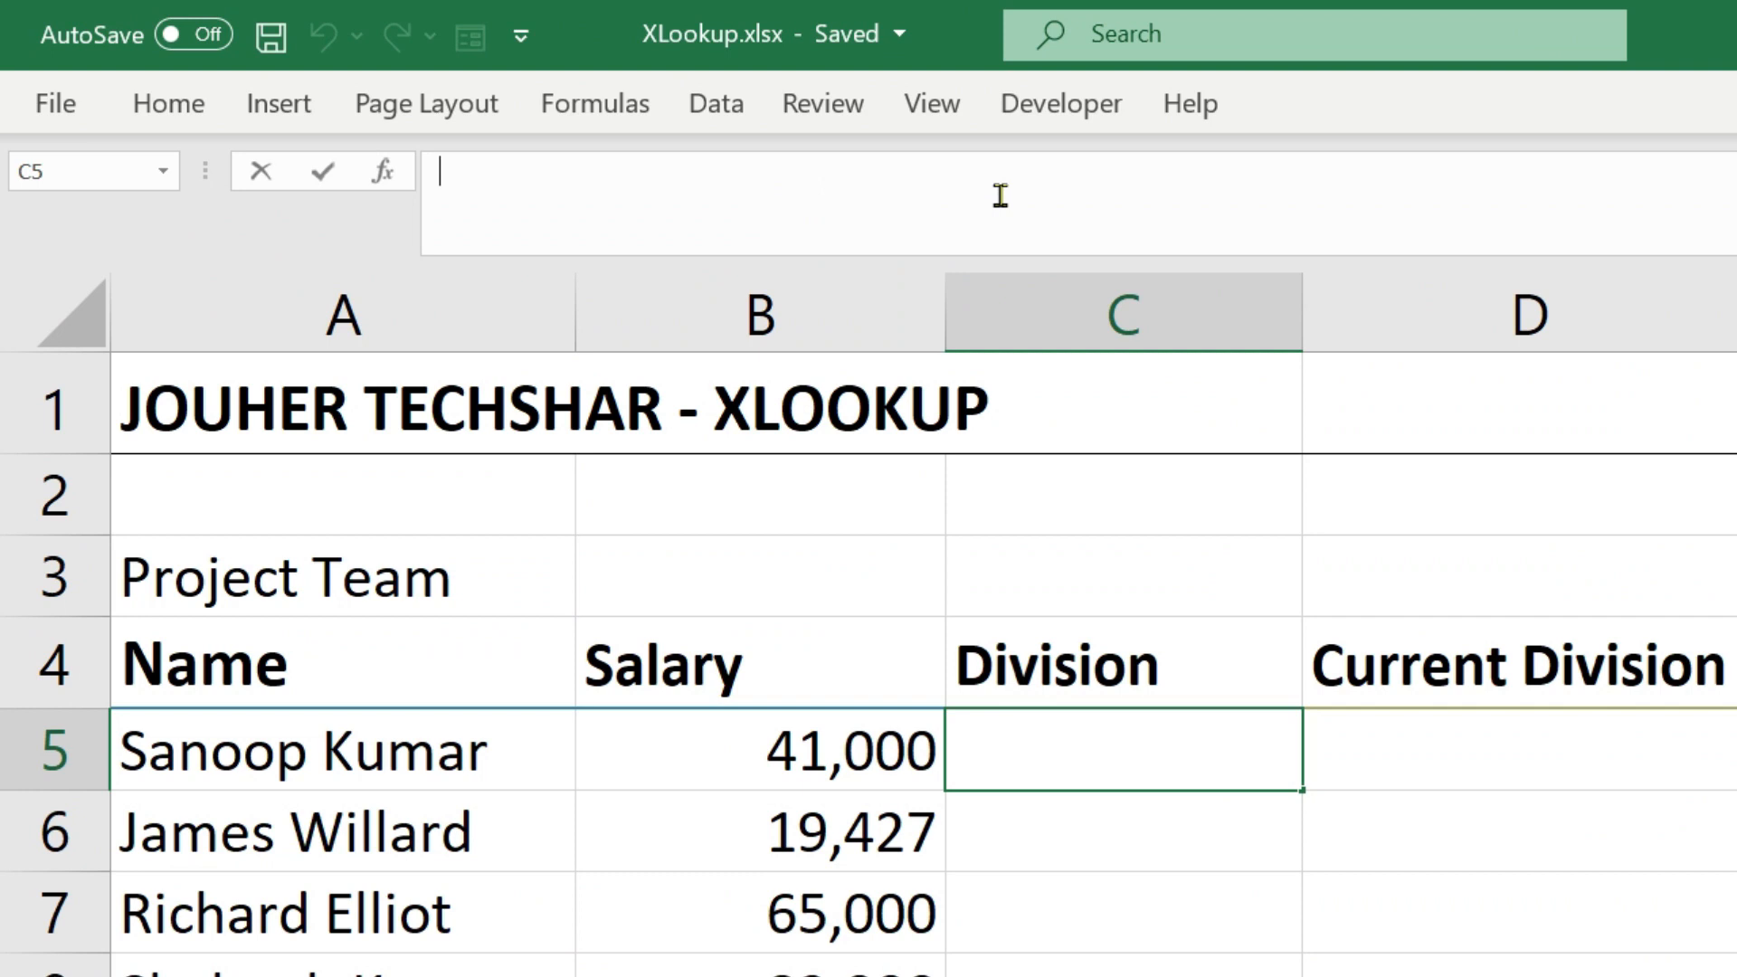
pyautogui.write('=xlook')
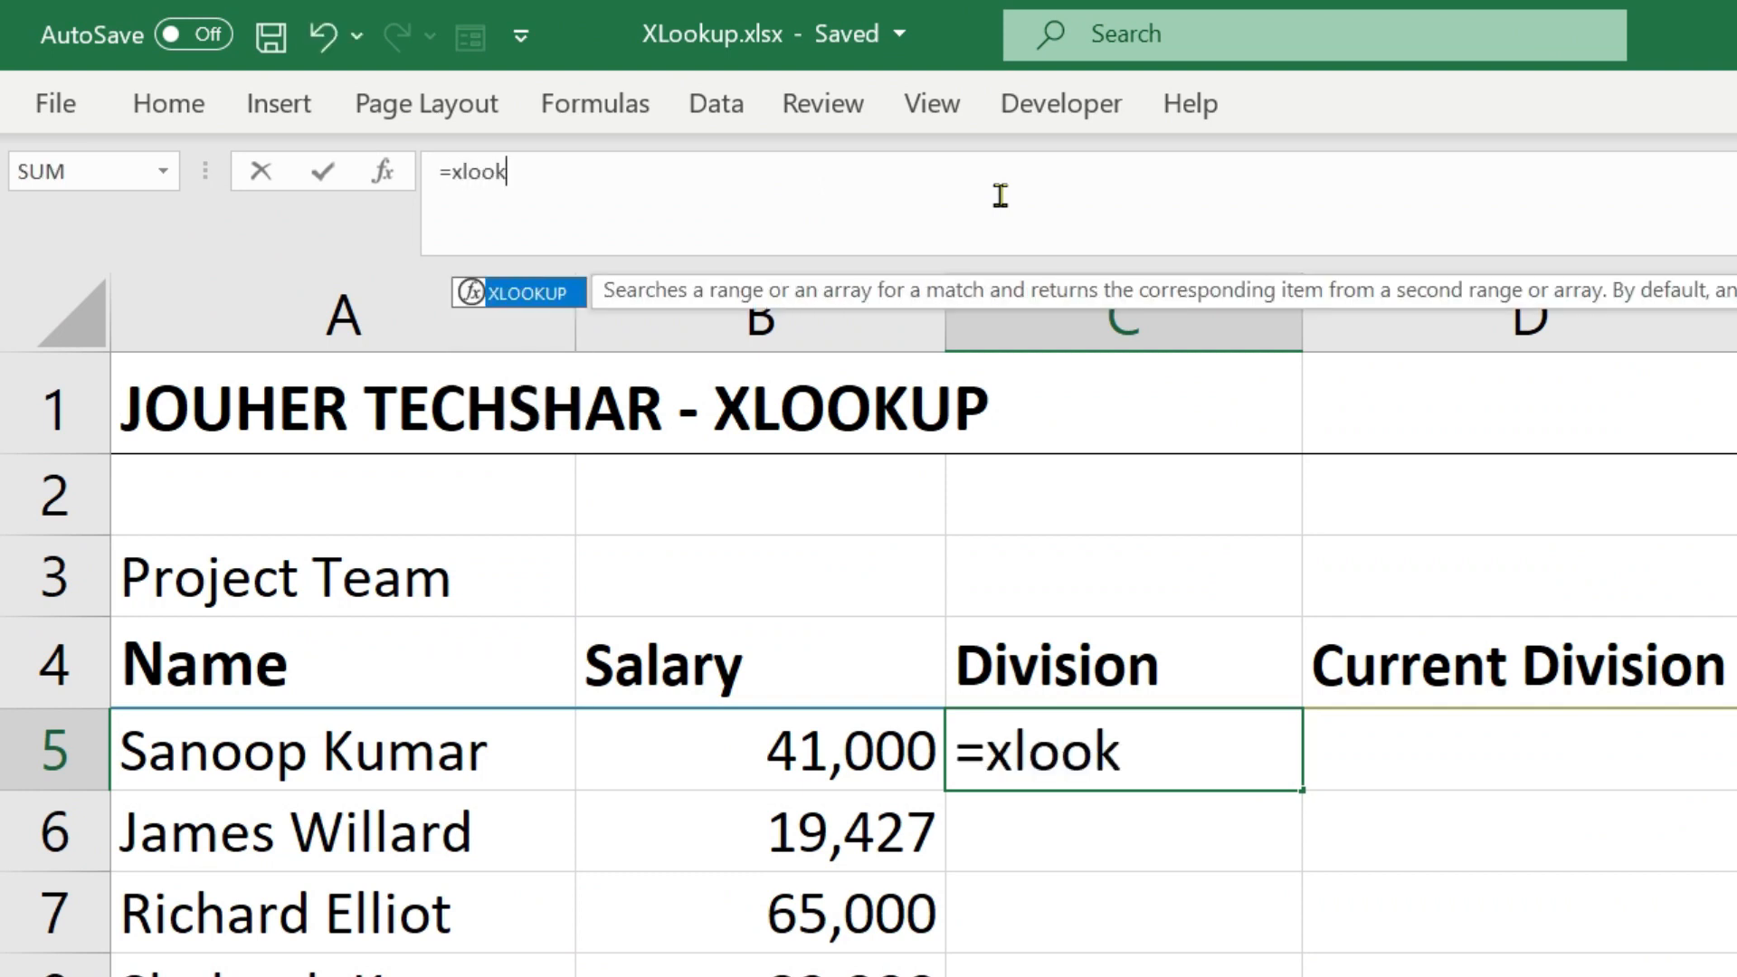
pyautogui.press('Tab')
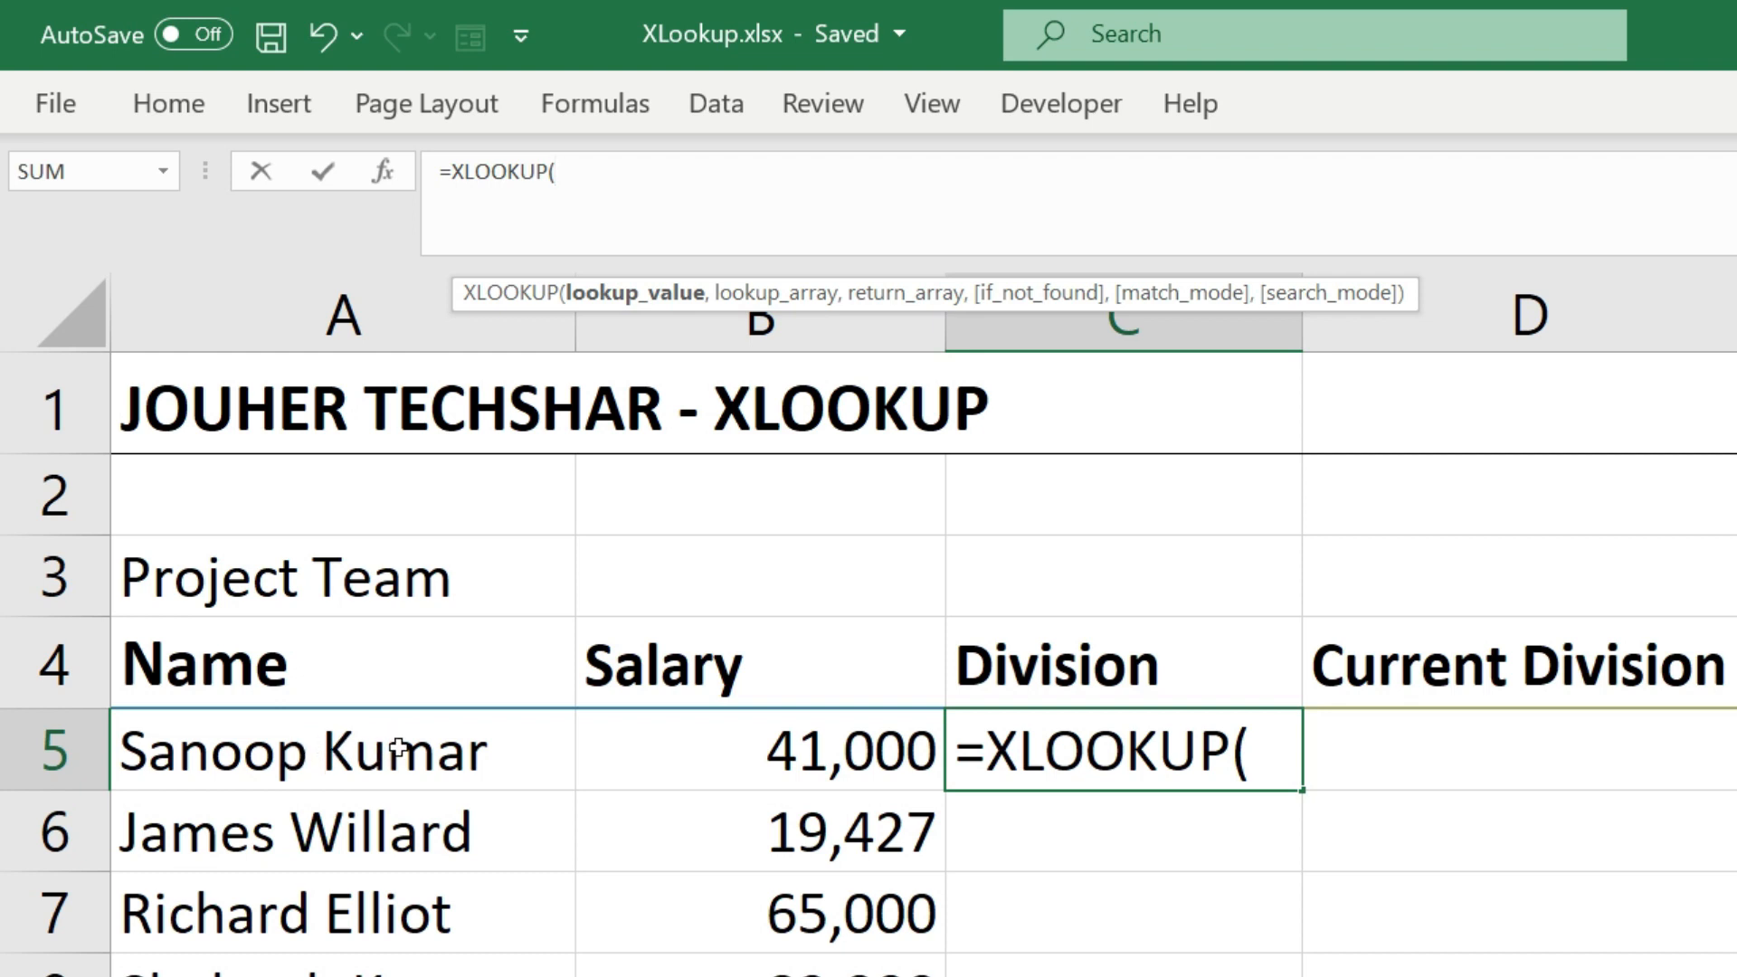
pyautogui.click(315, 762)
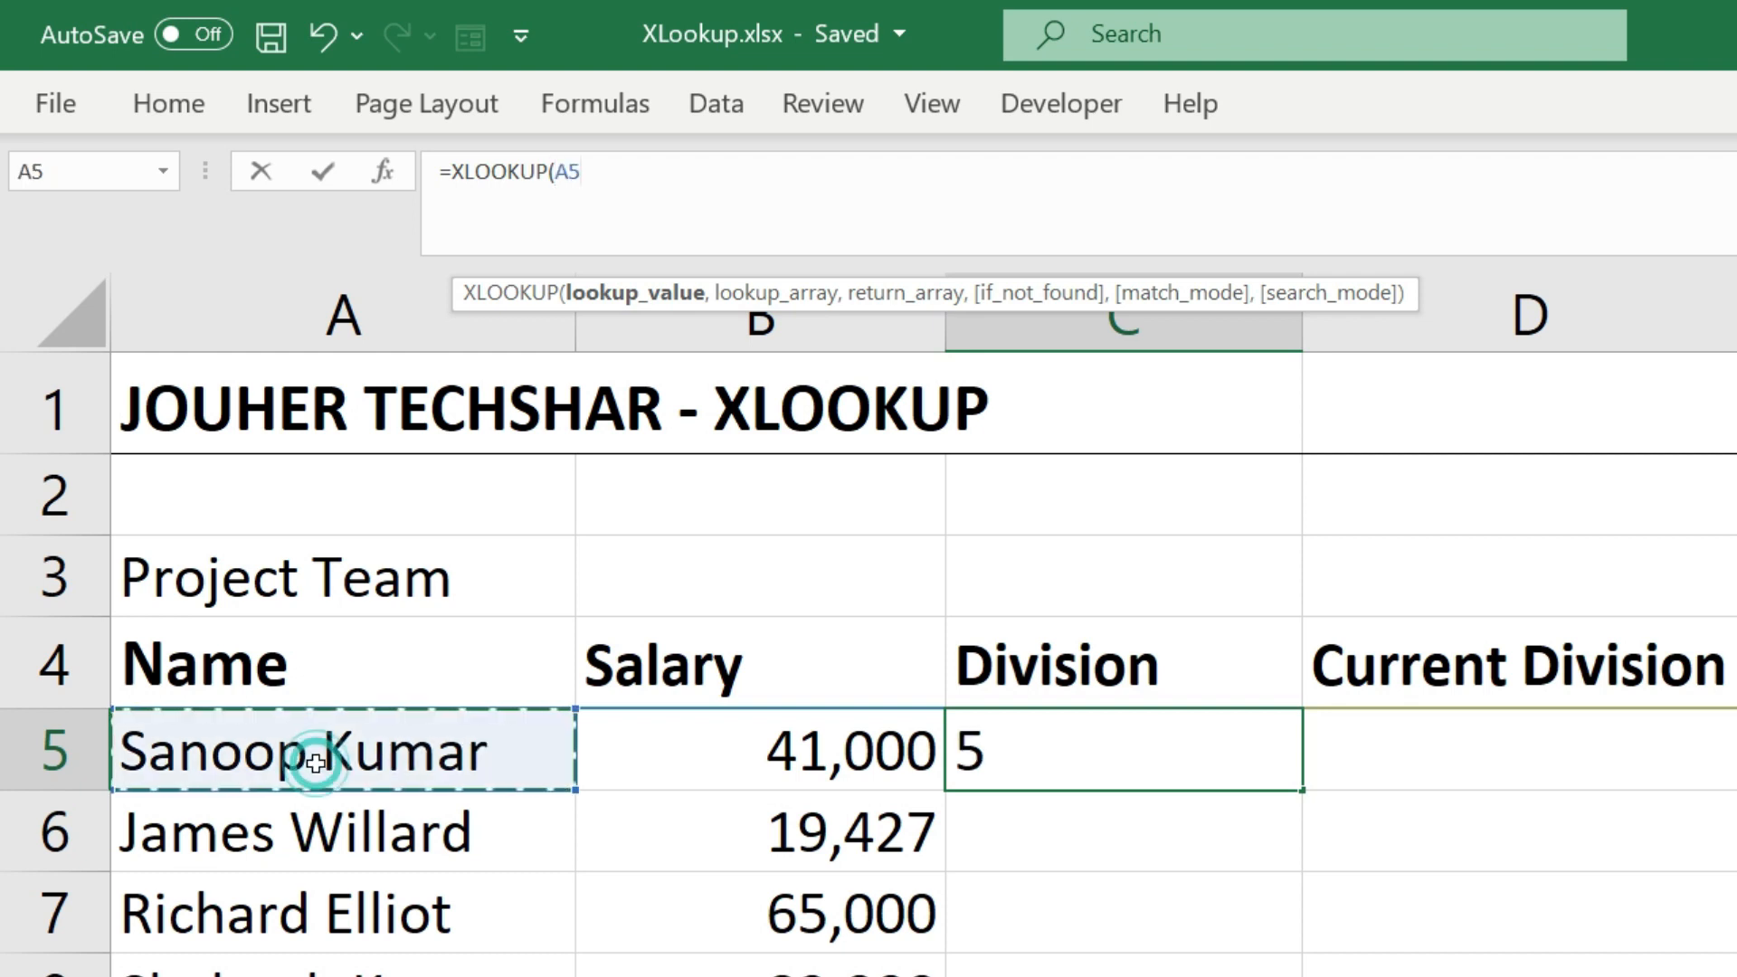
pyautogui.write(',')
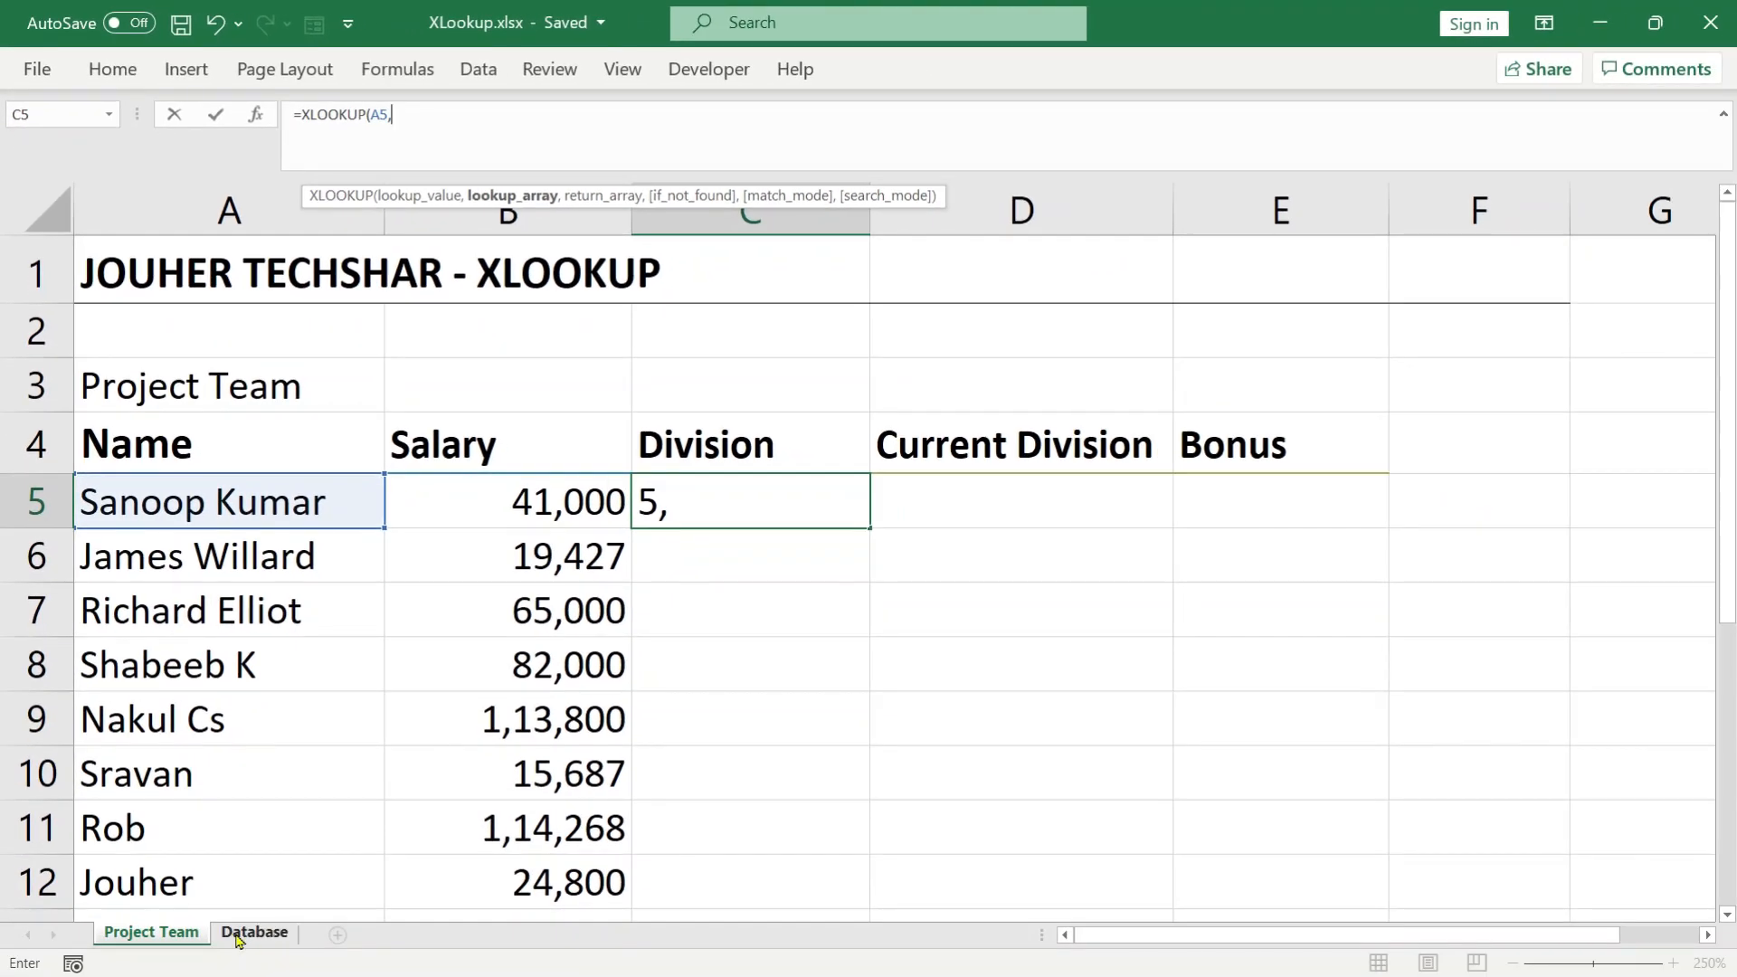
pyautogui.click(238, 936)
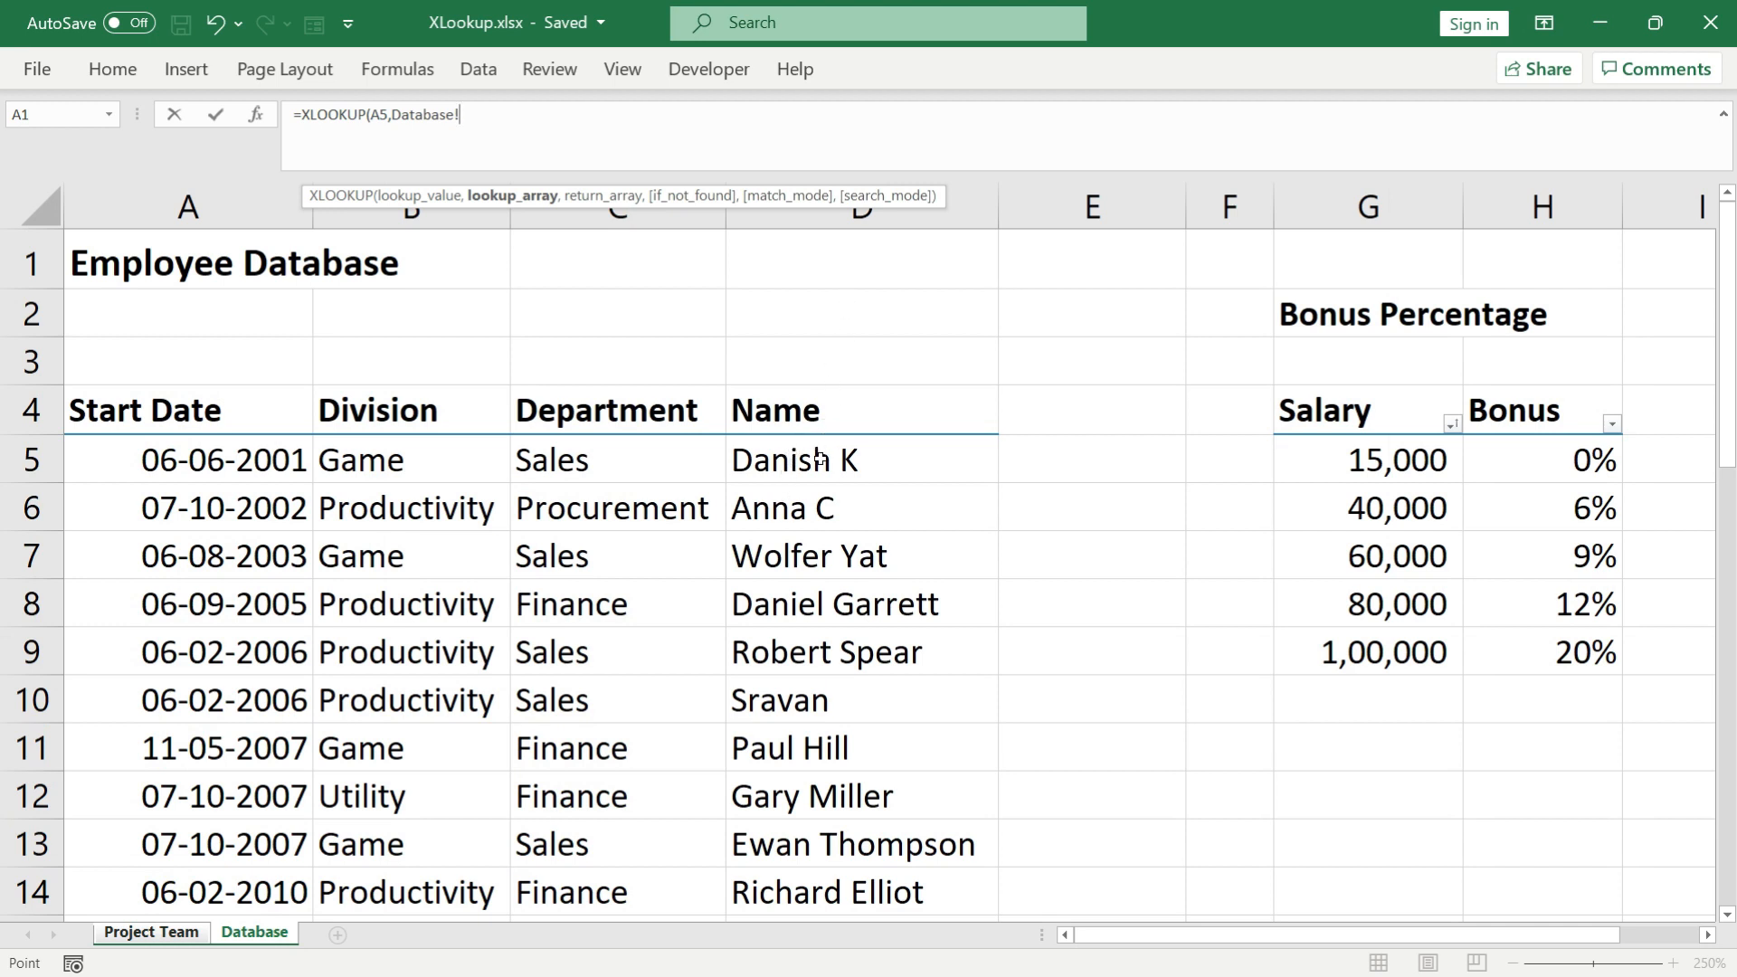
pyautogui.click(922, 462)
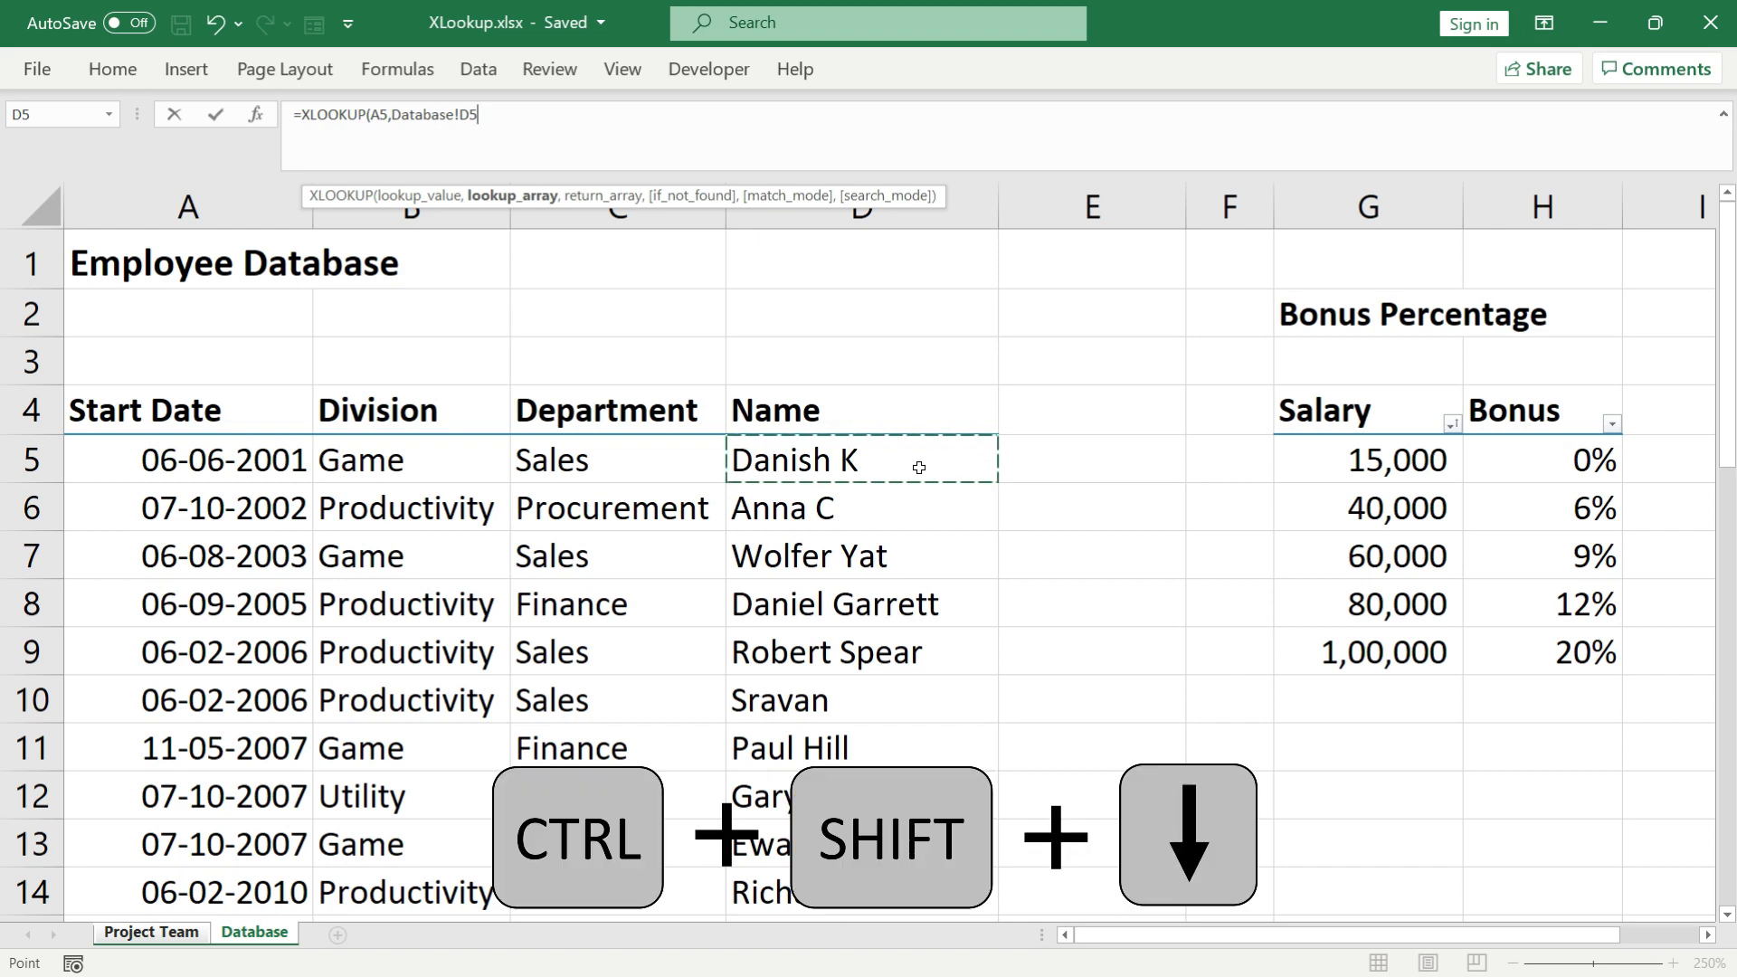
pyautogui.hotkey('ctrl', 'shift', 'Down')
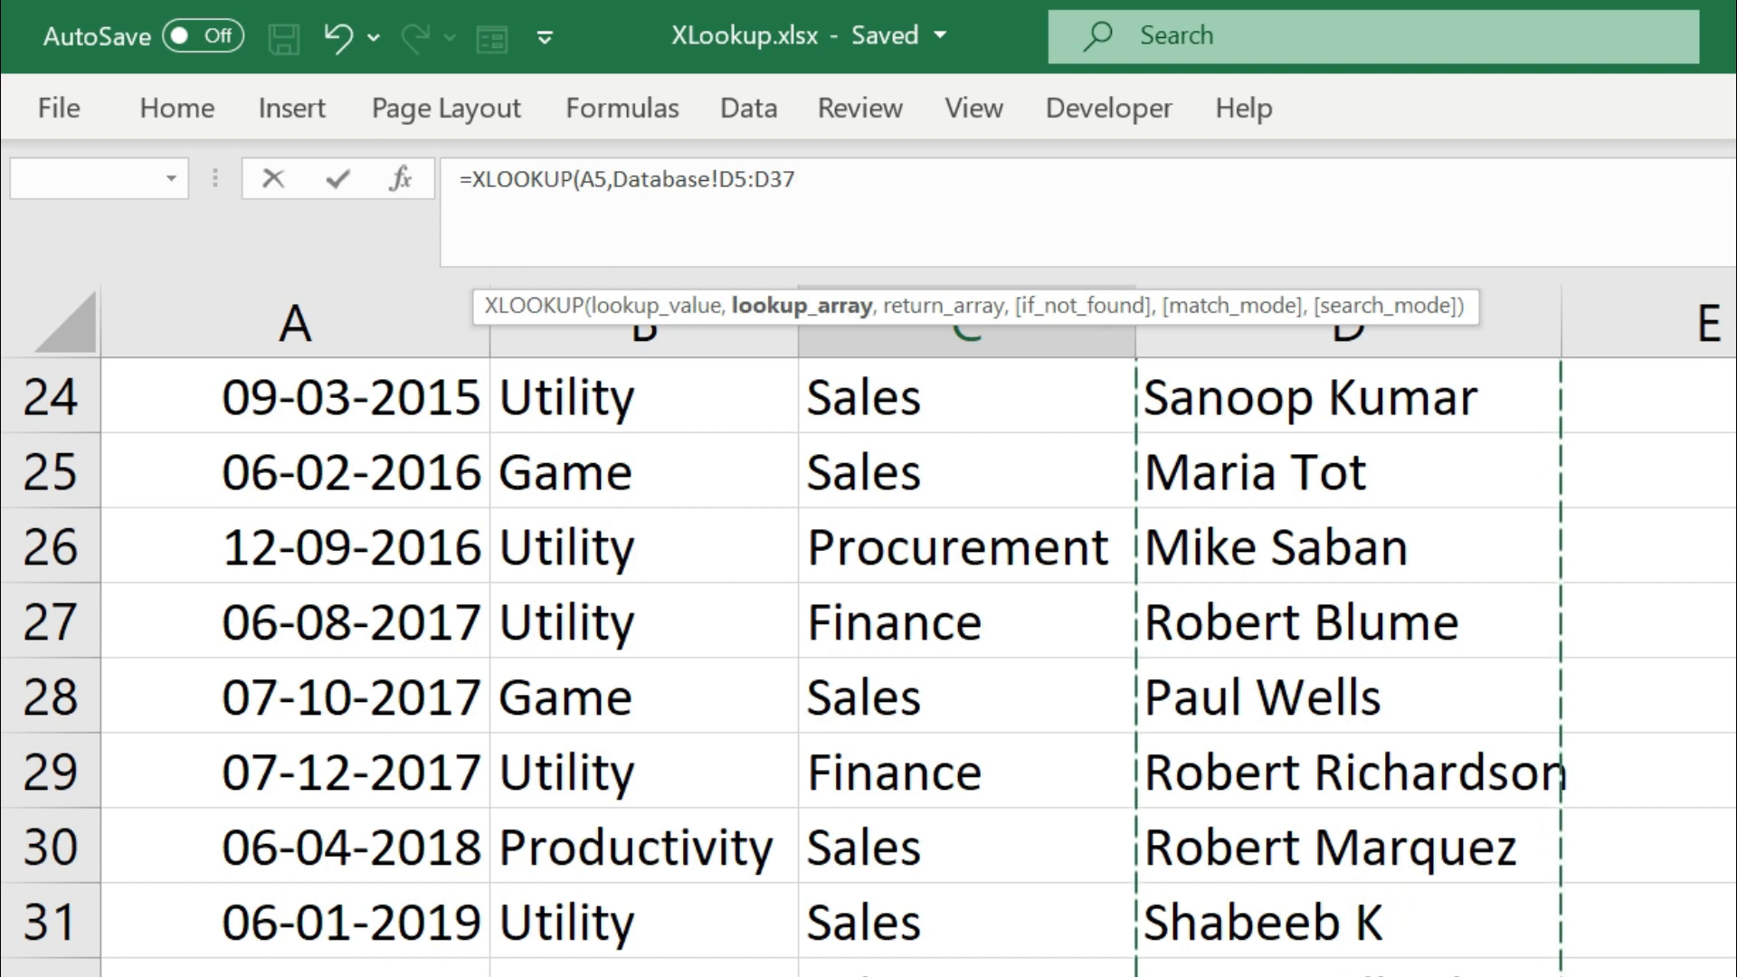
pyautogui.scroll(4, 868, 660)
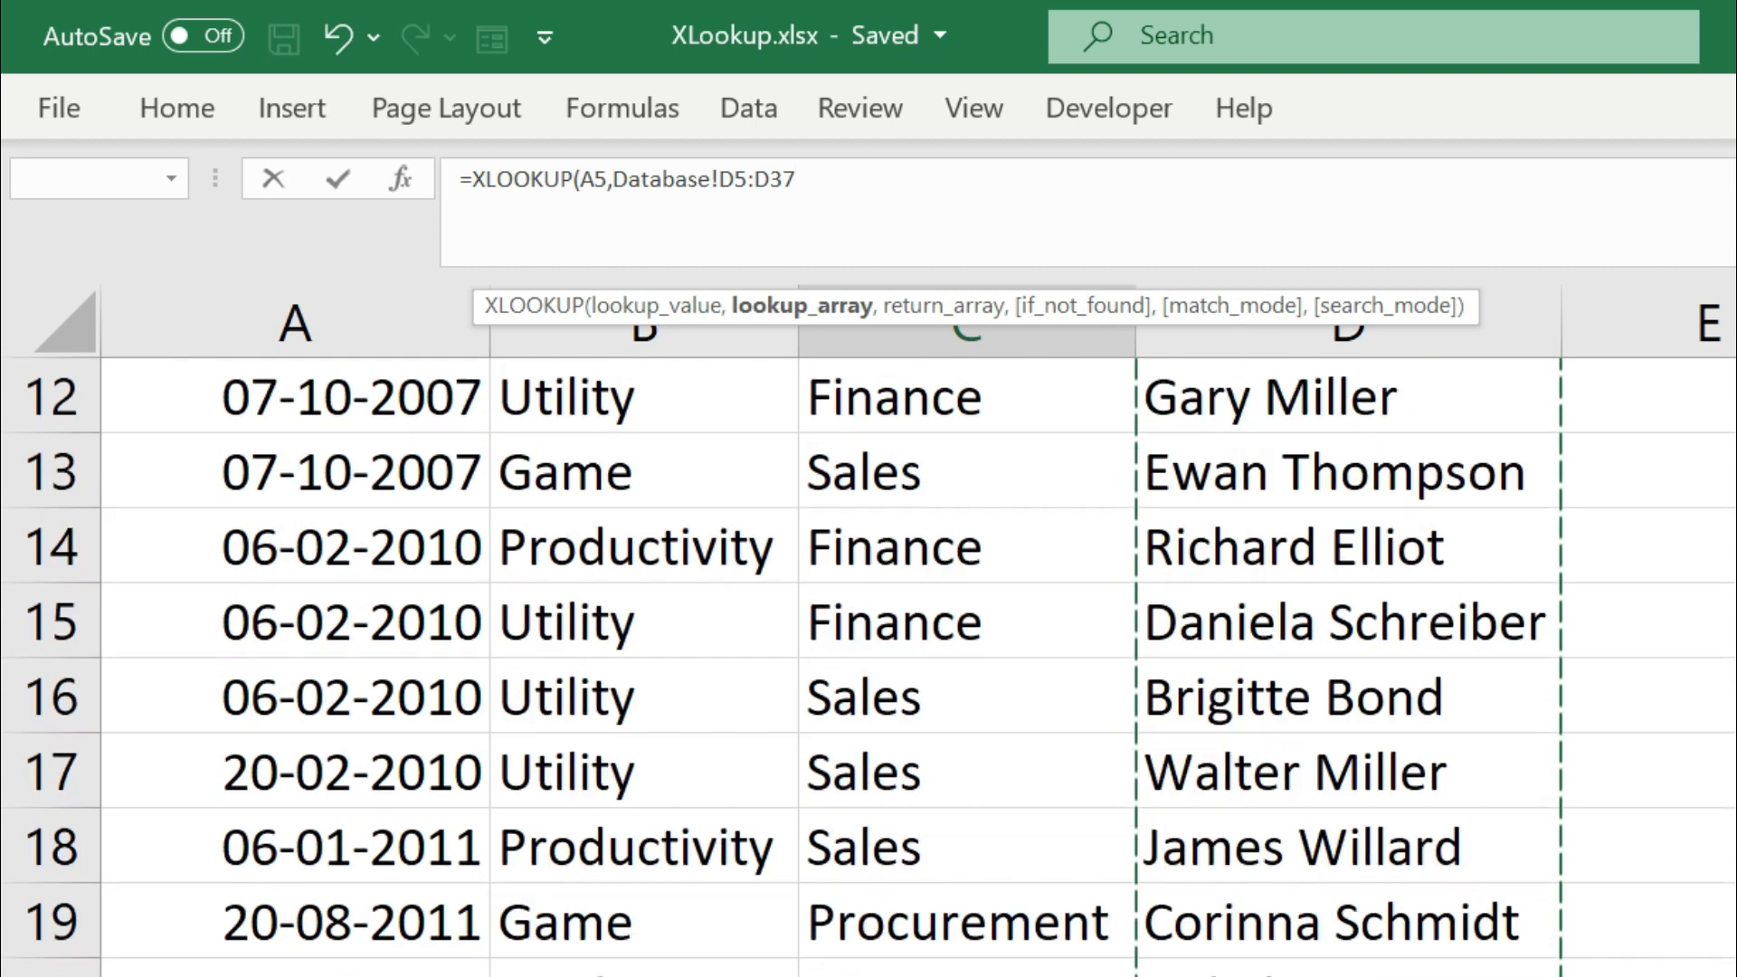
pyautogui.scroll(4, 869, 661)
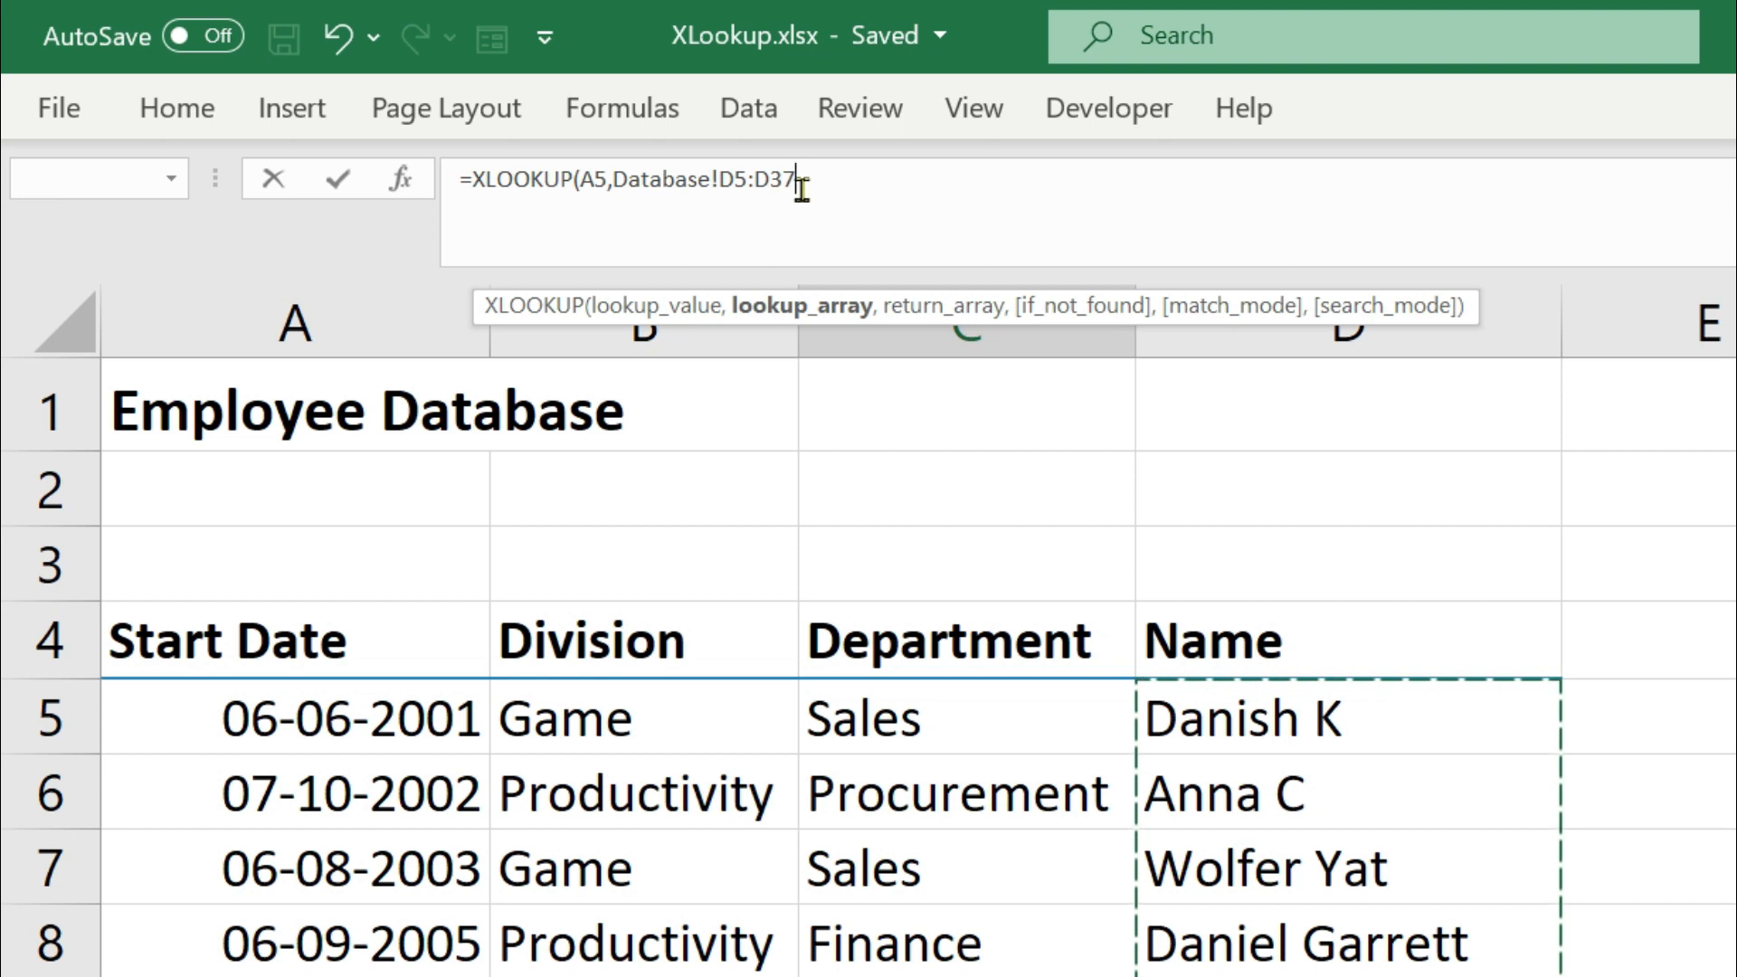
pyautogui.press('F4')
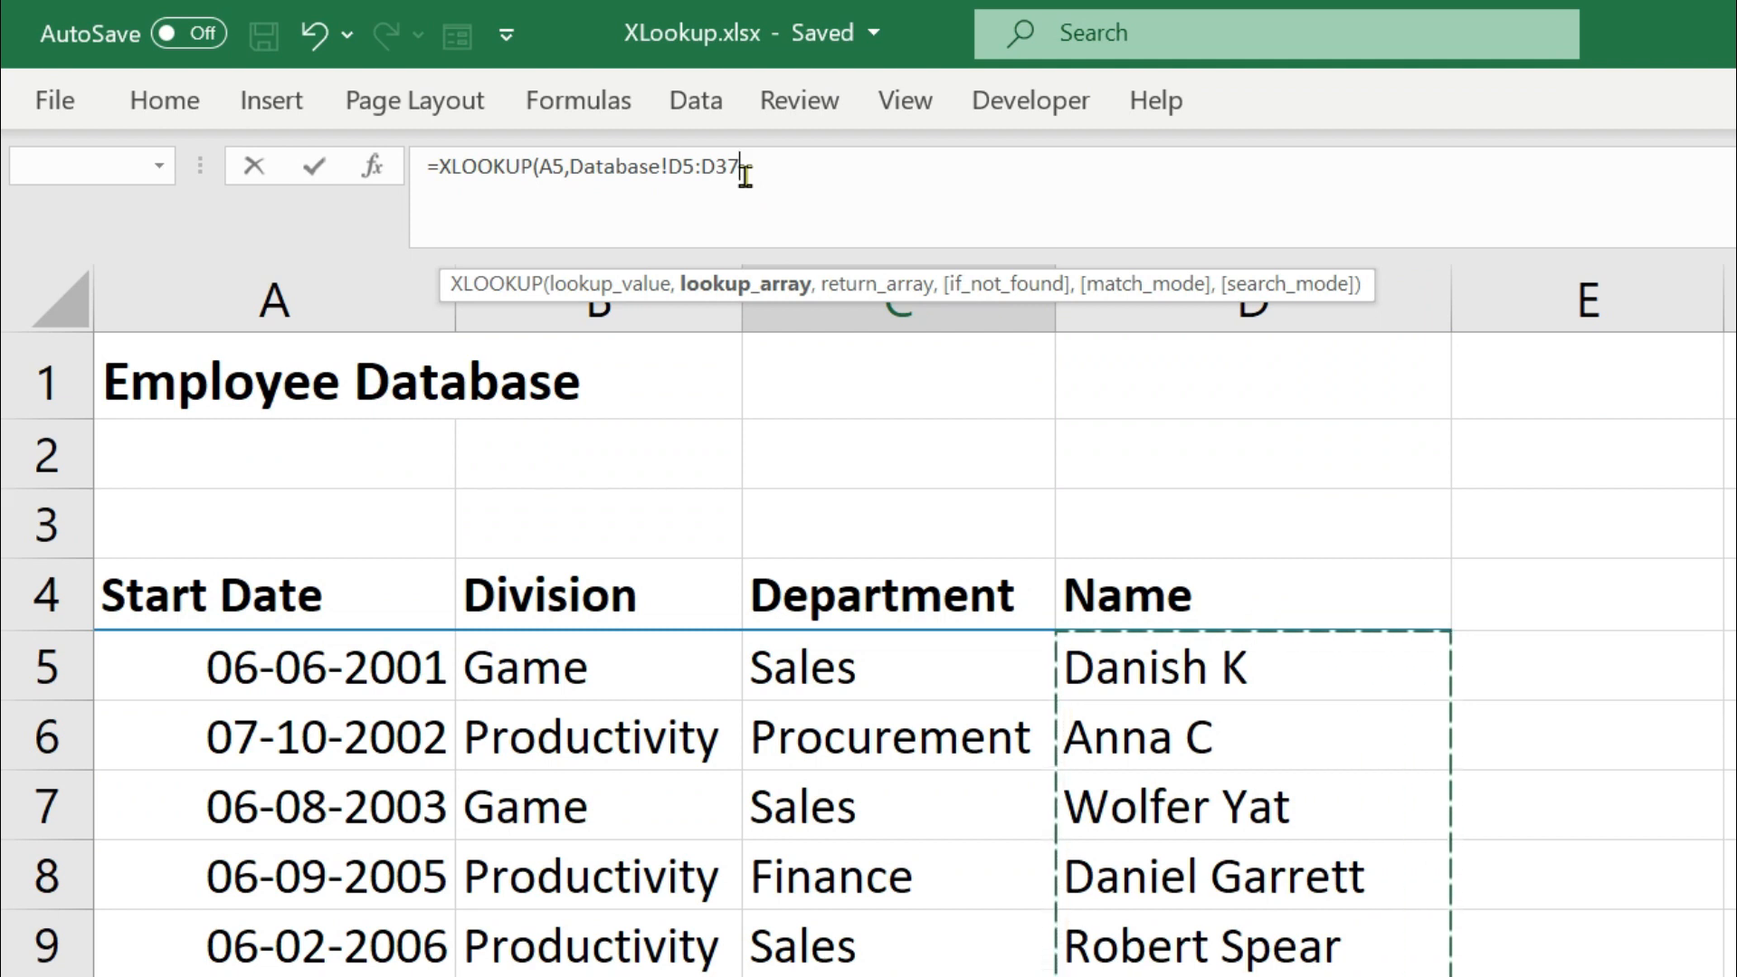
pyautogui.press('BackSpace')
pyautogui.press('BackSpace')
pyautogui.press('BackSpace')
pyautogui.press('BackSpace')
pyautogui.press('BackSpace')
pyautogui.press('BackSpace')
pyautogui.press('BackSpace')
pyautogui.press('BackSpace')
pyautogui.press('BackSpace')
pyautogui.press('BackSpace')
pyautogui.press('BackSpace')
pyautogui.press('BackSpace')
pyautogui.press('BackSpace')
pyautogui.press('BackSpace')
pyautogui.press('BackSpace')
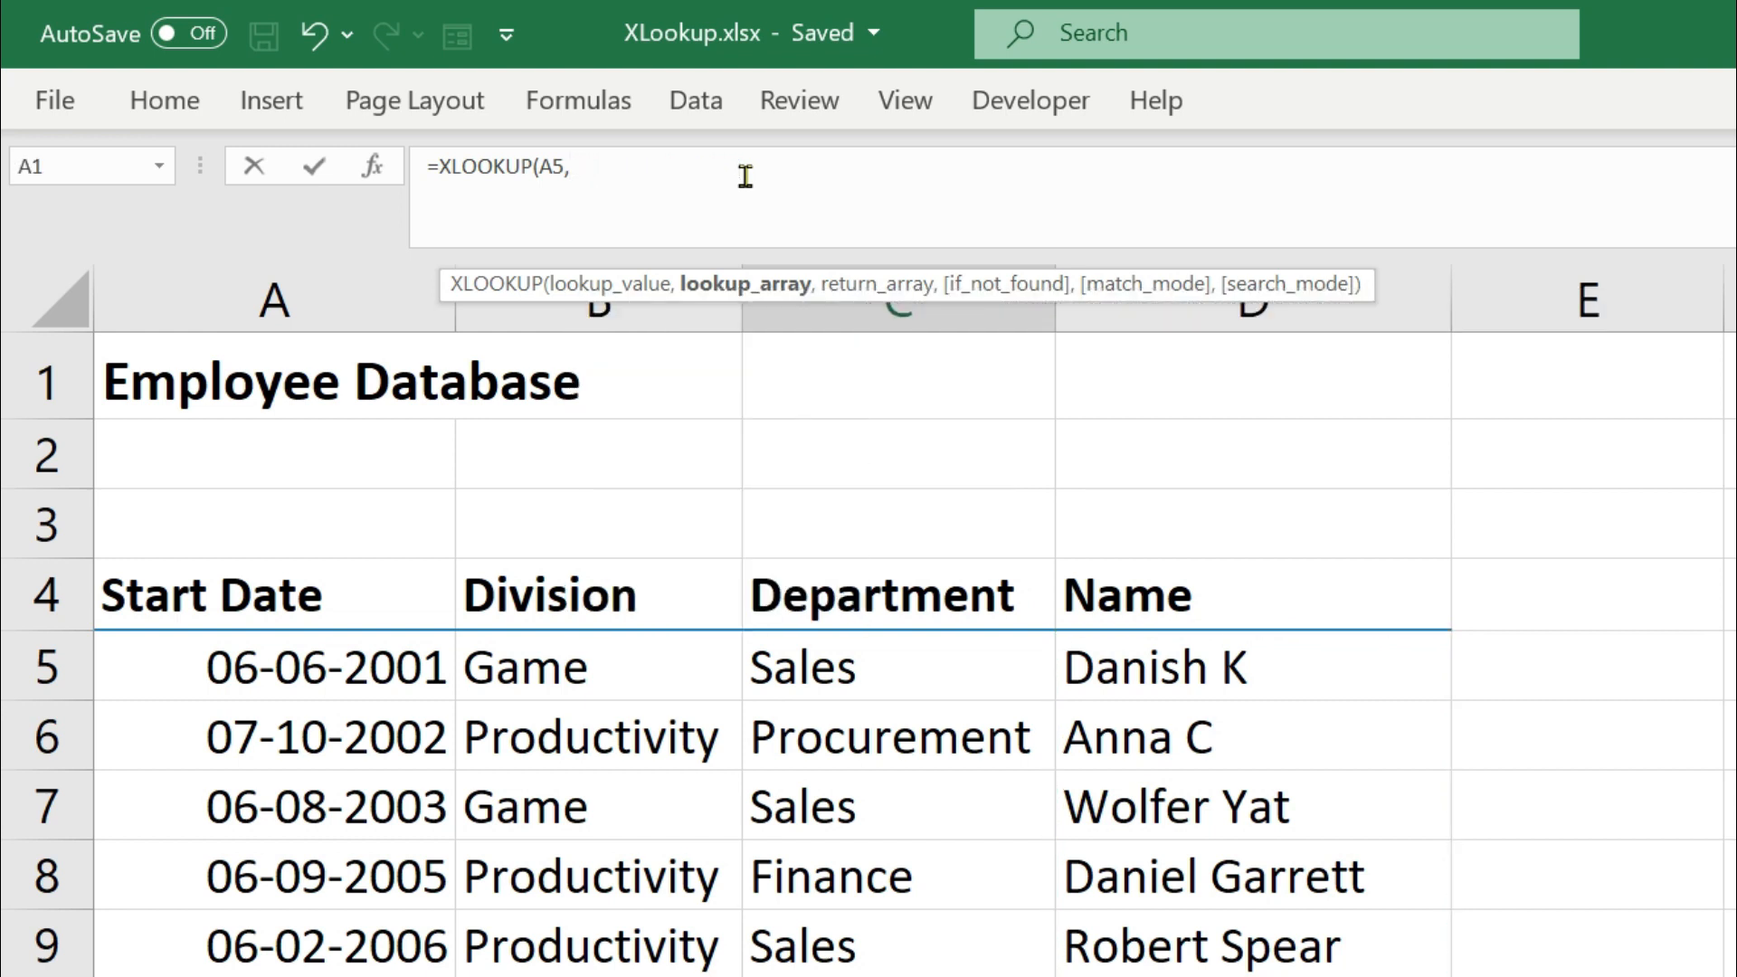
# Step: Use the entire Database column D as the lookup array and the entire column B as the return array
pyautogui.click(1410, 311)
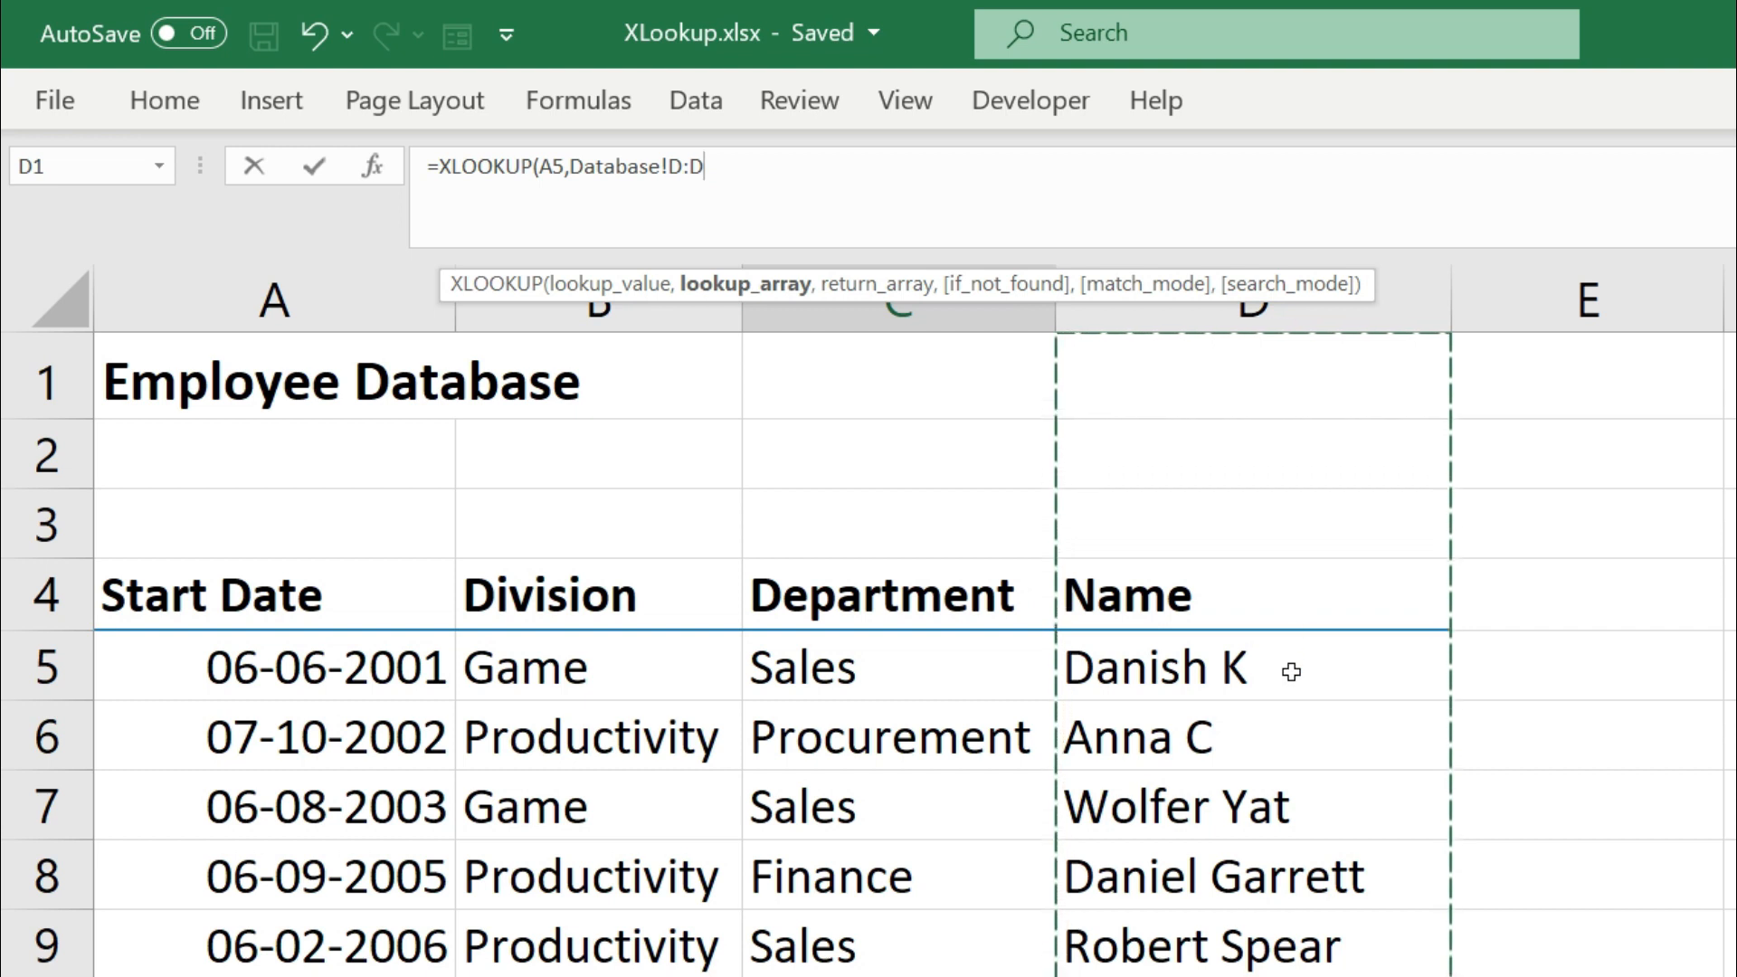
pyautogui.write(',')
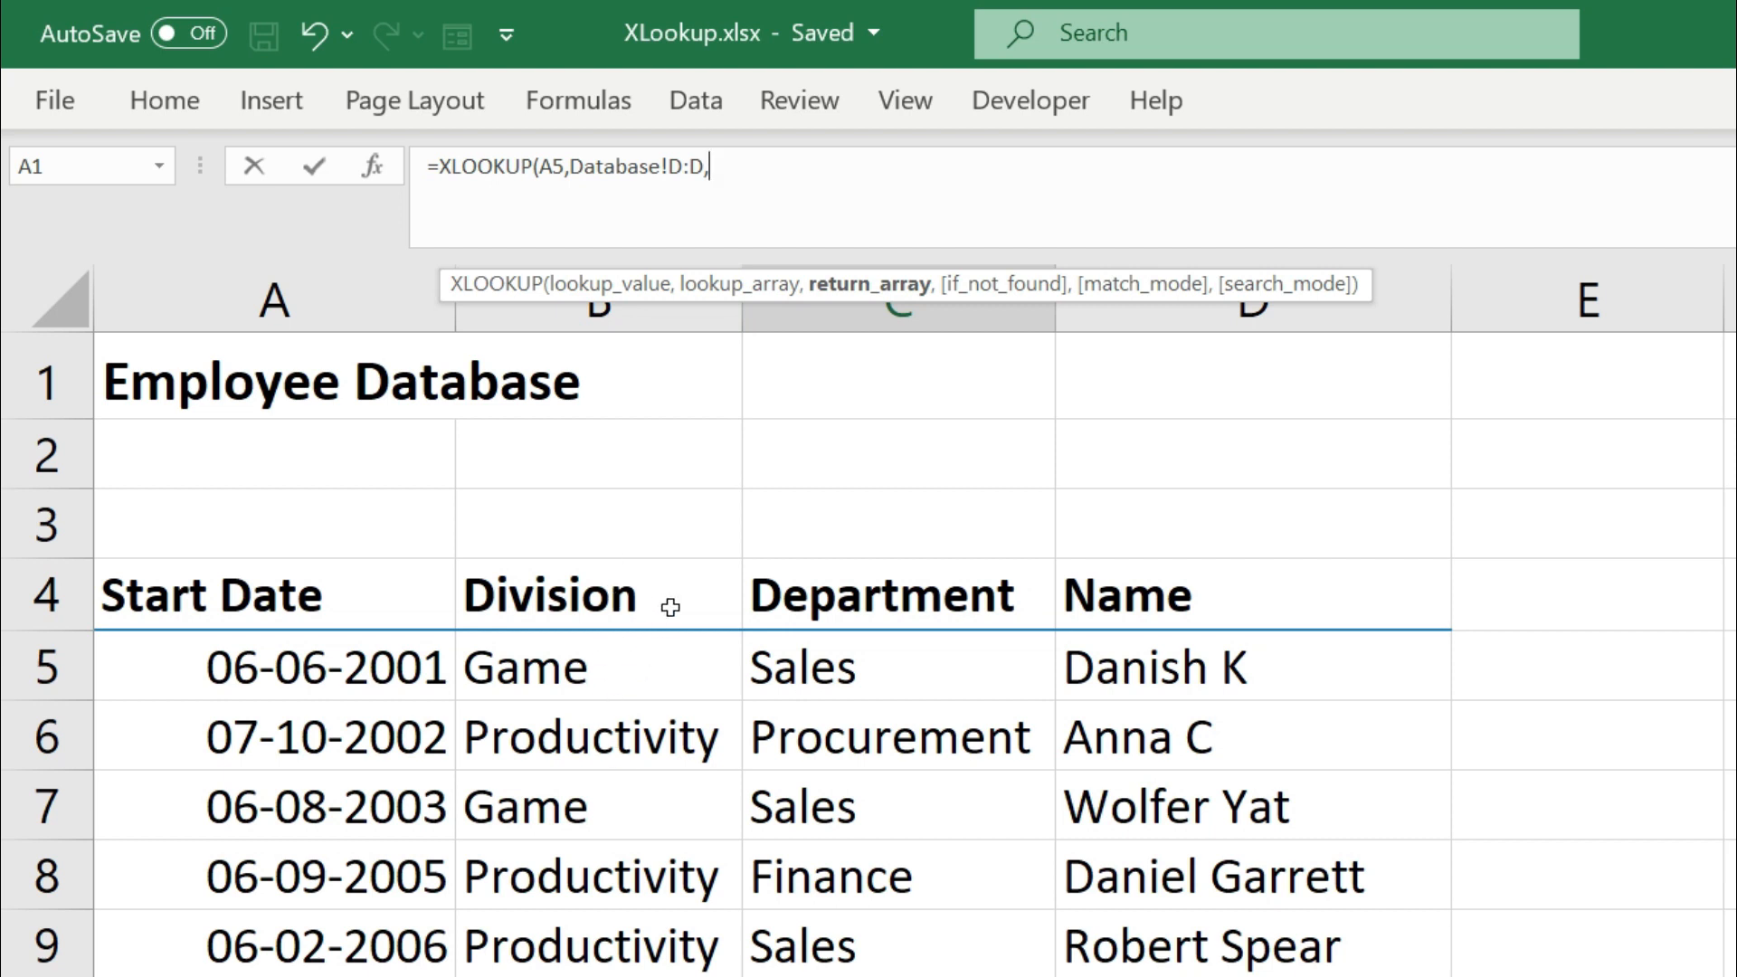
pyautogui.click(650, 311)
pyautogui.write(',')
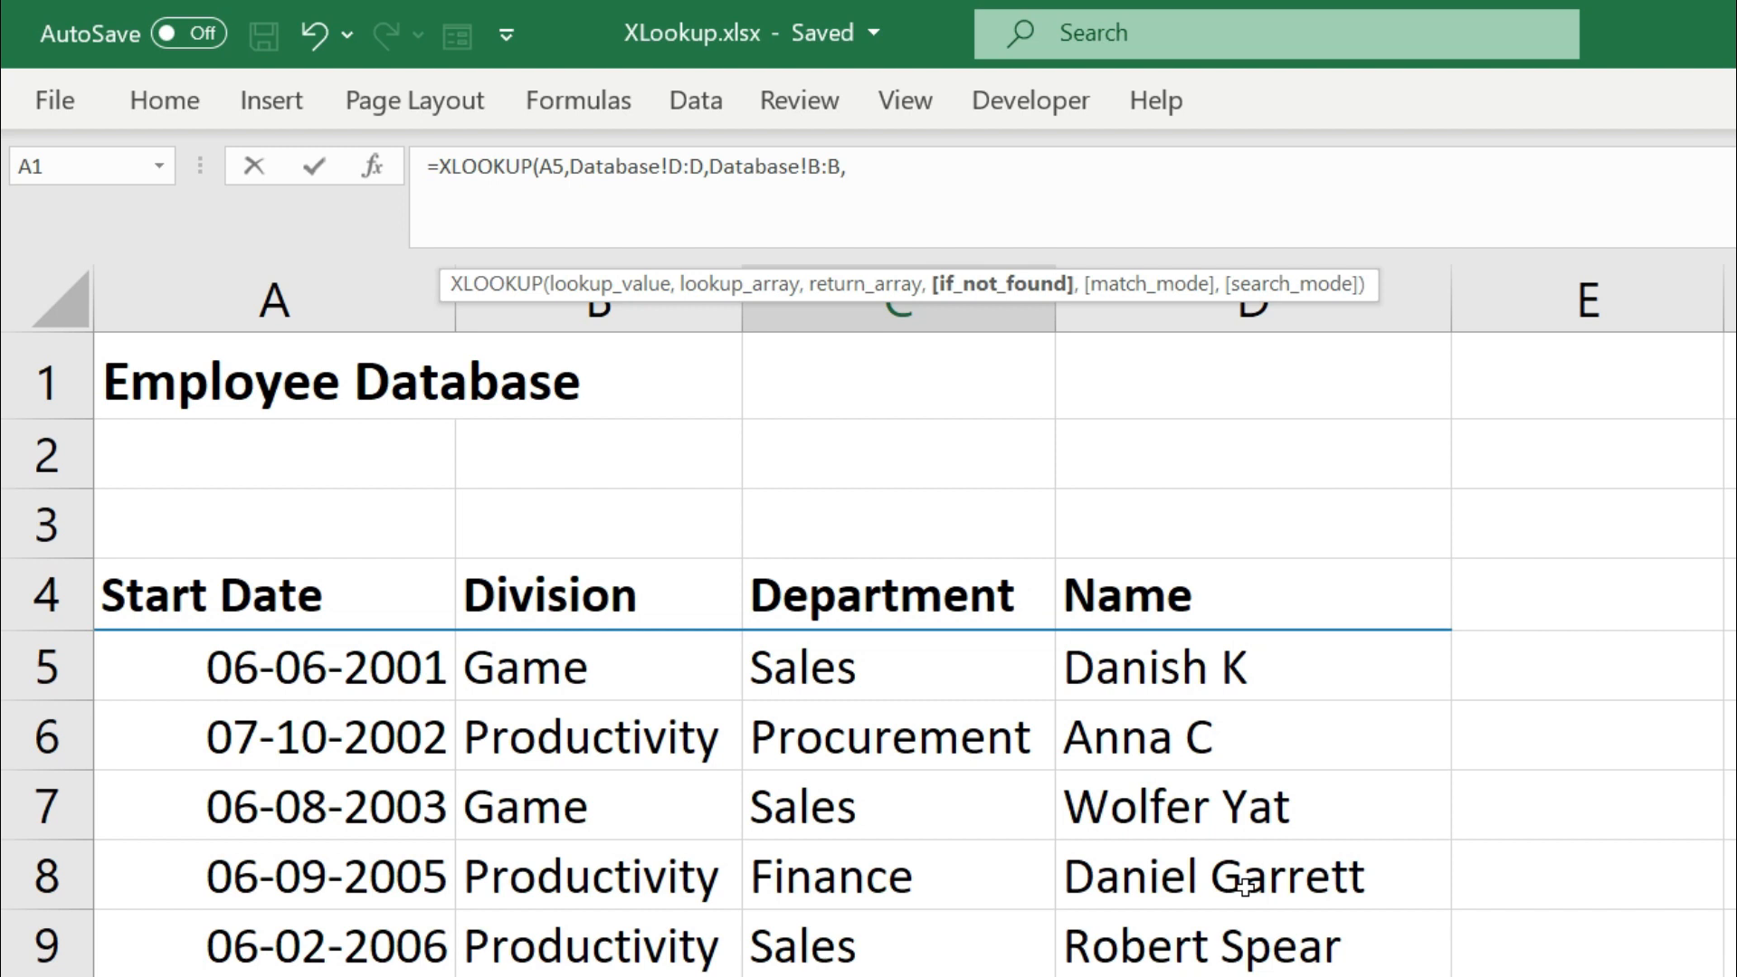
# Step: Complete the formula with "Not Available" as the if-not-found text, and fill it down the Division column to C12
pyautogui.write('"Not Available"')
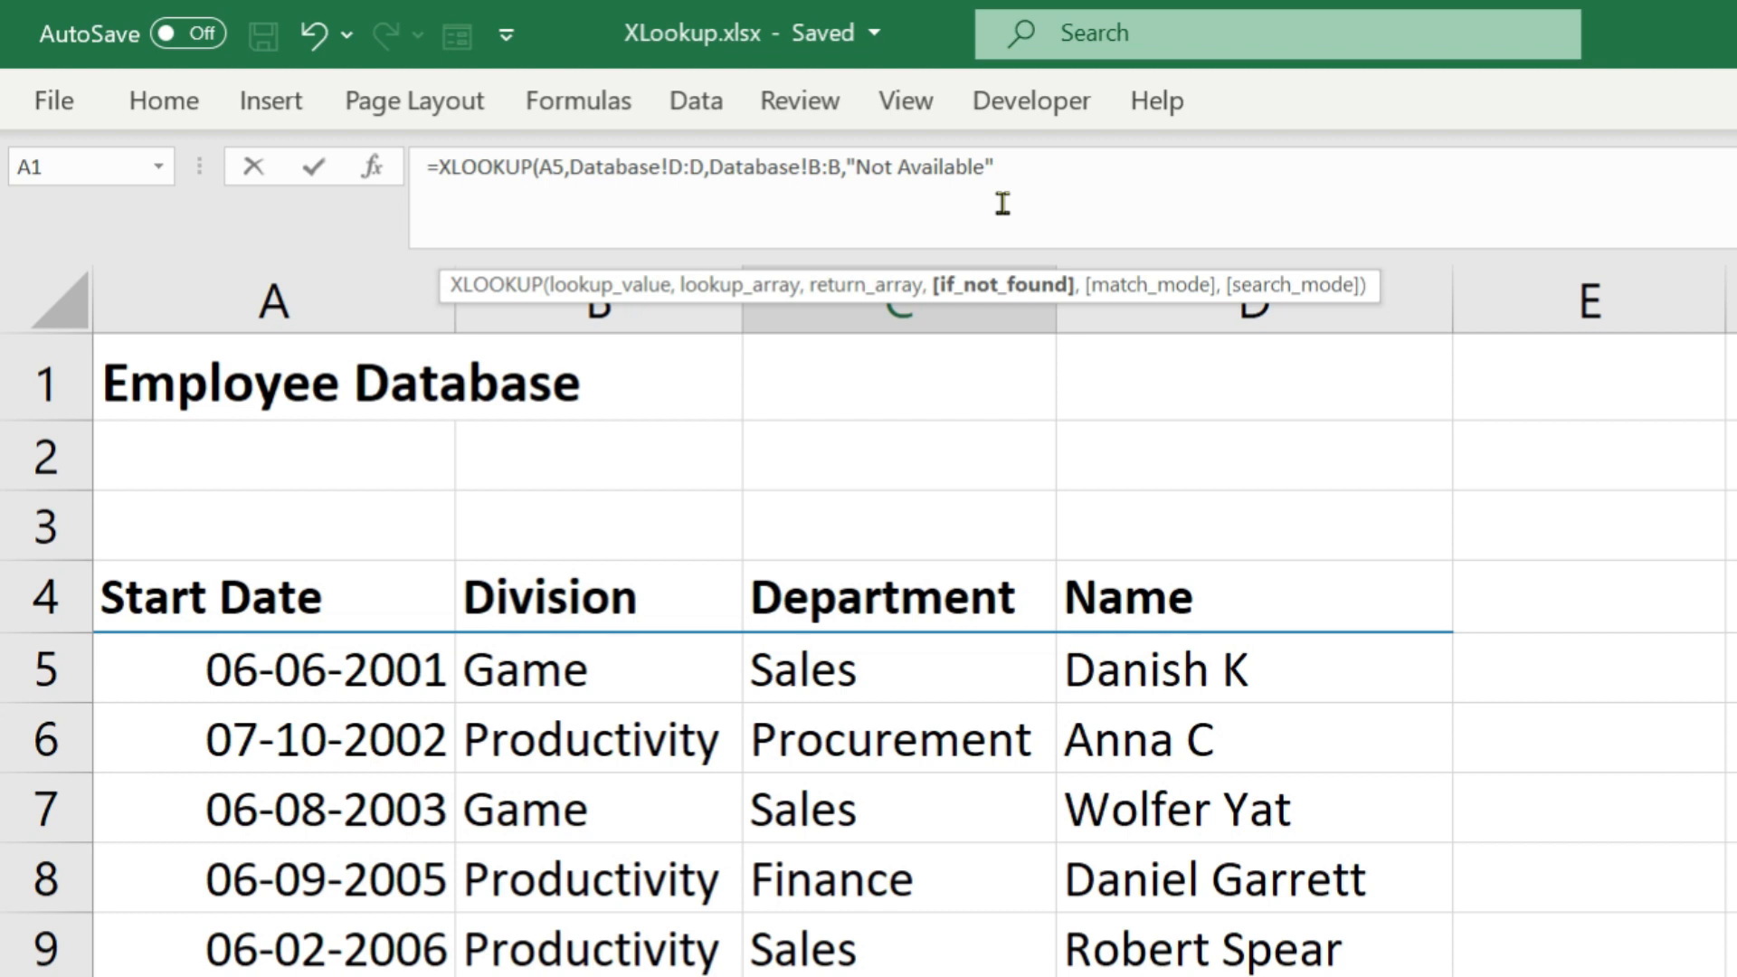
pyautogui.write(',')
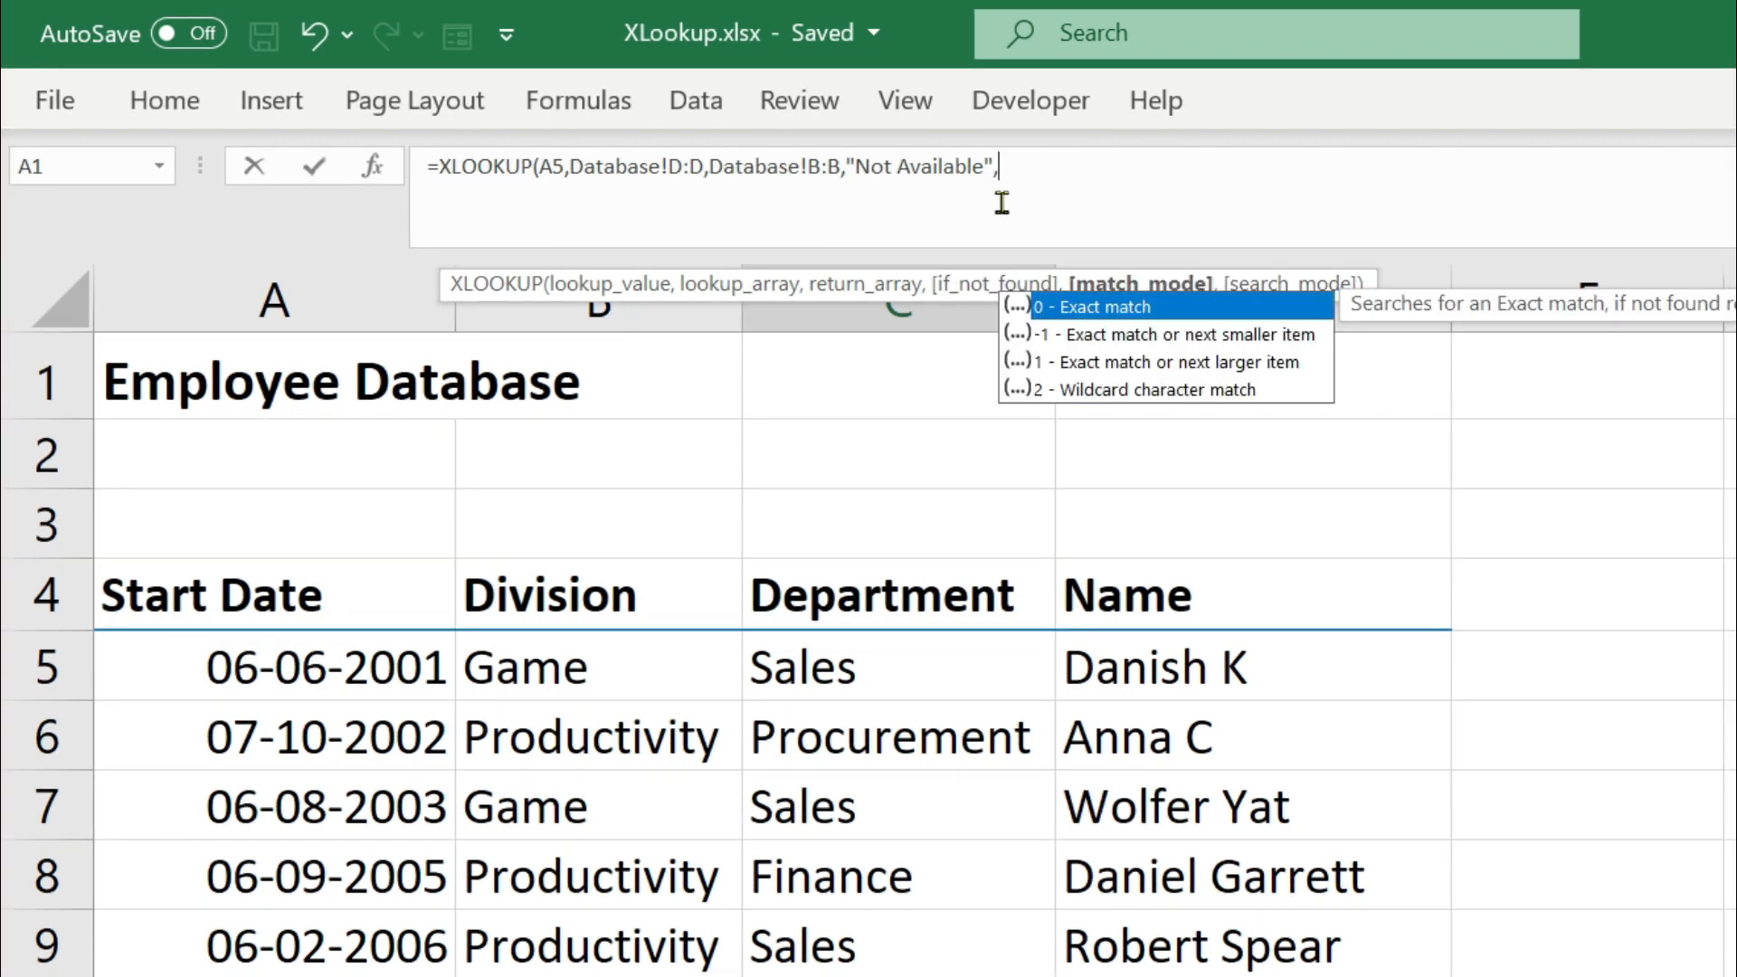
pyautogui.press('BackSpace')
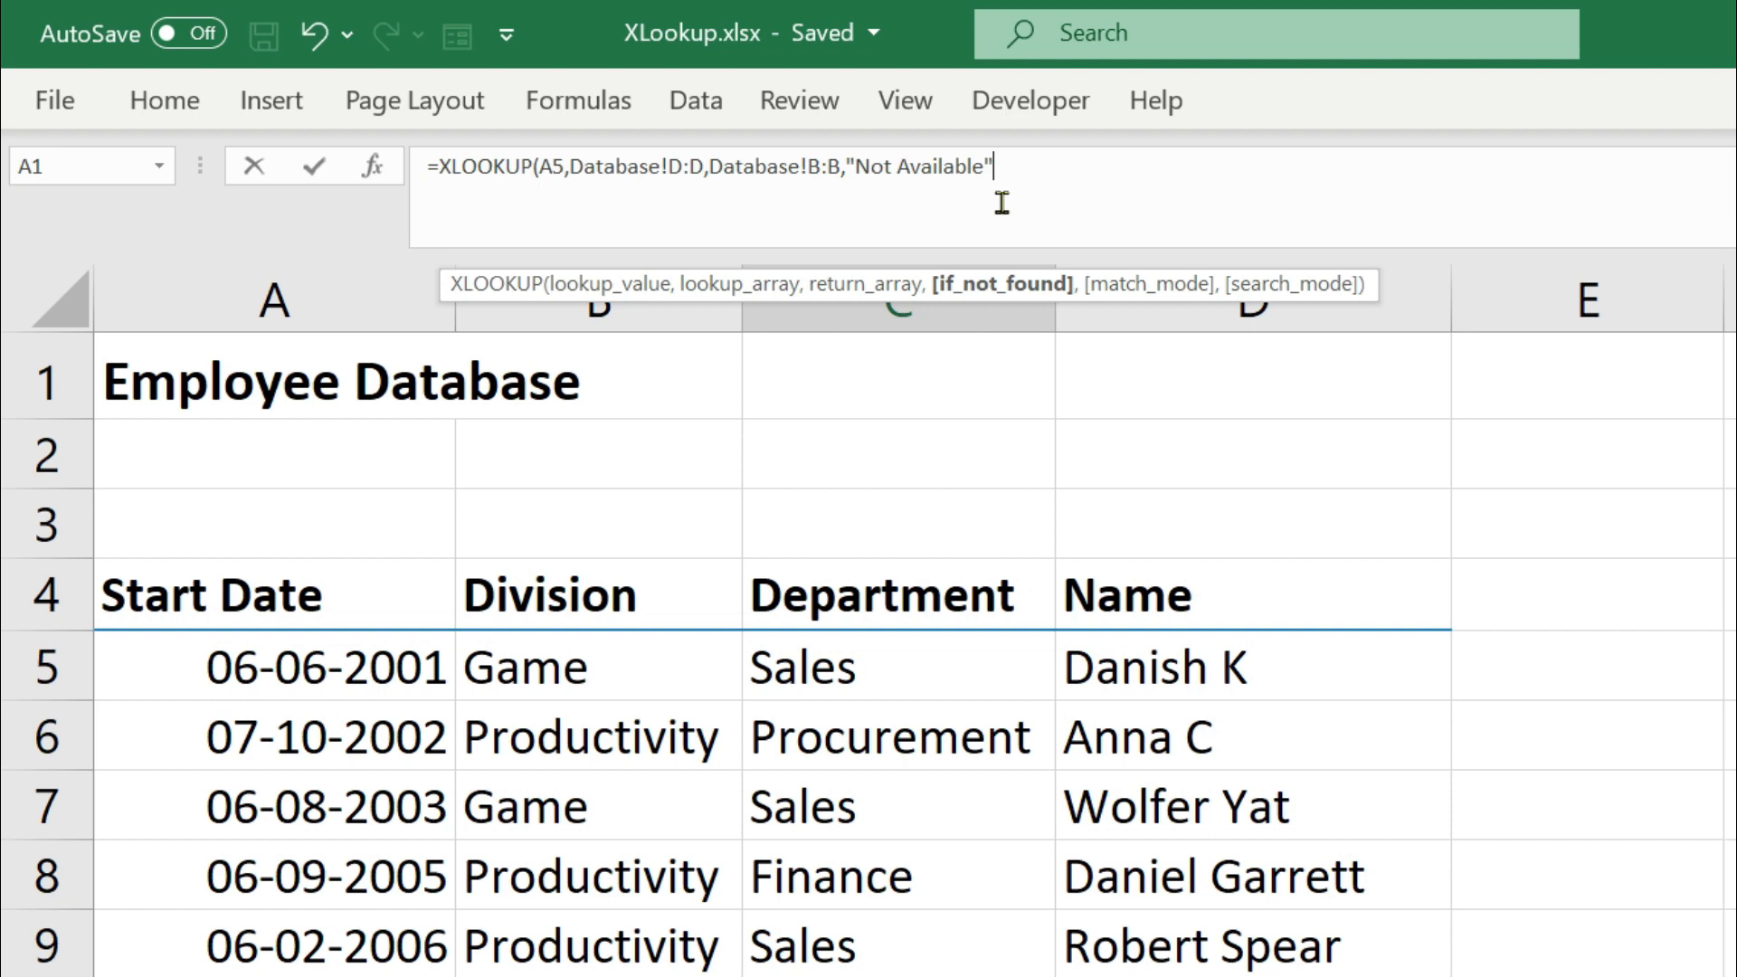
pyautogui.write(')')
pyautogui.press('Return')
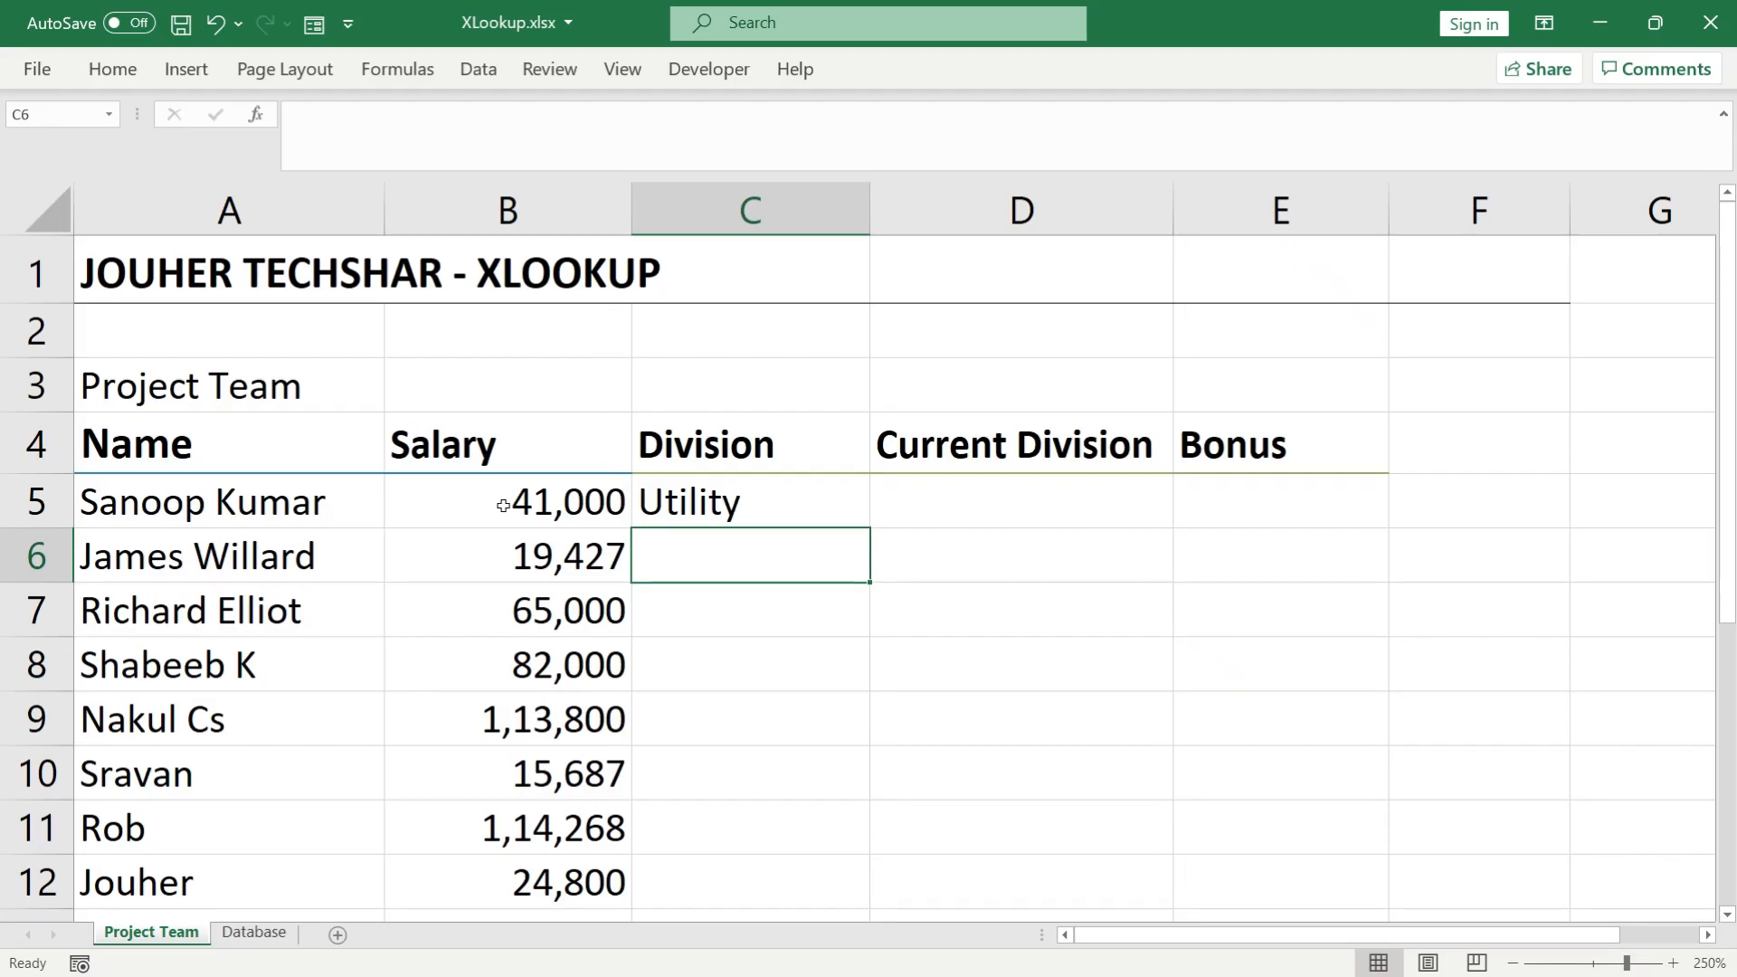
pyautogui.click(733, 502)
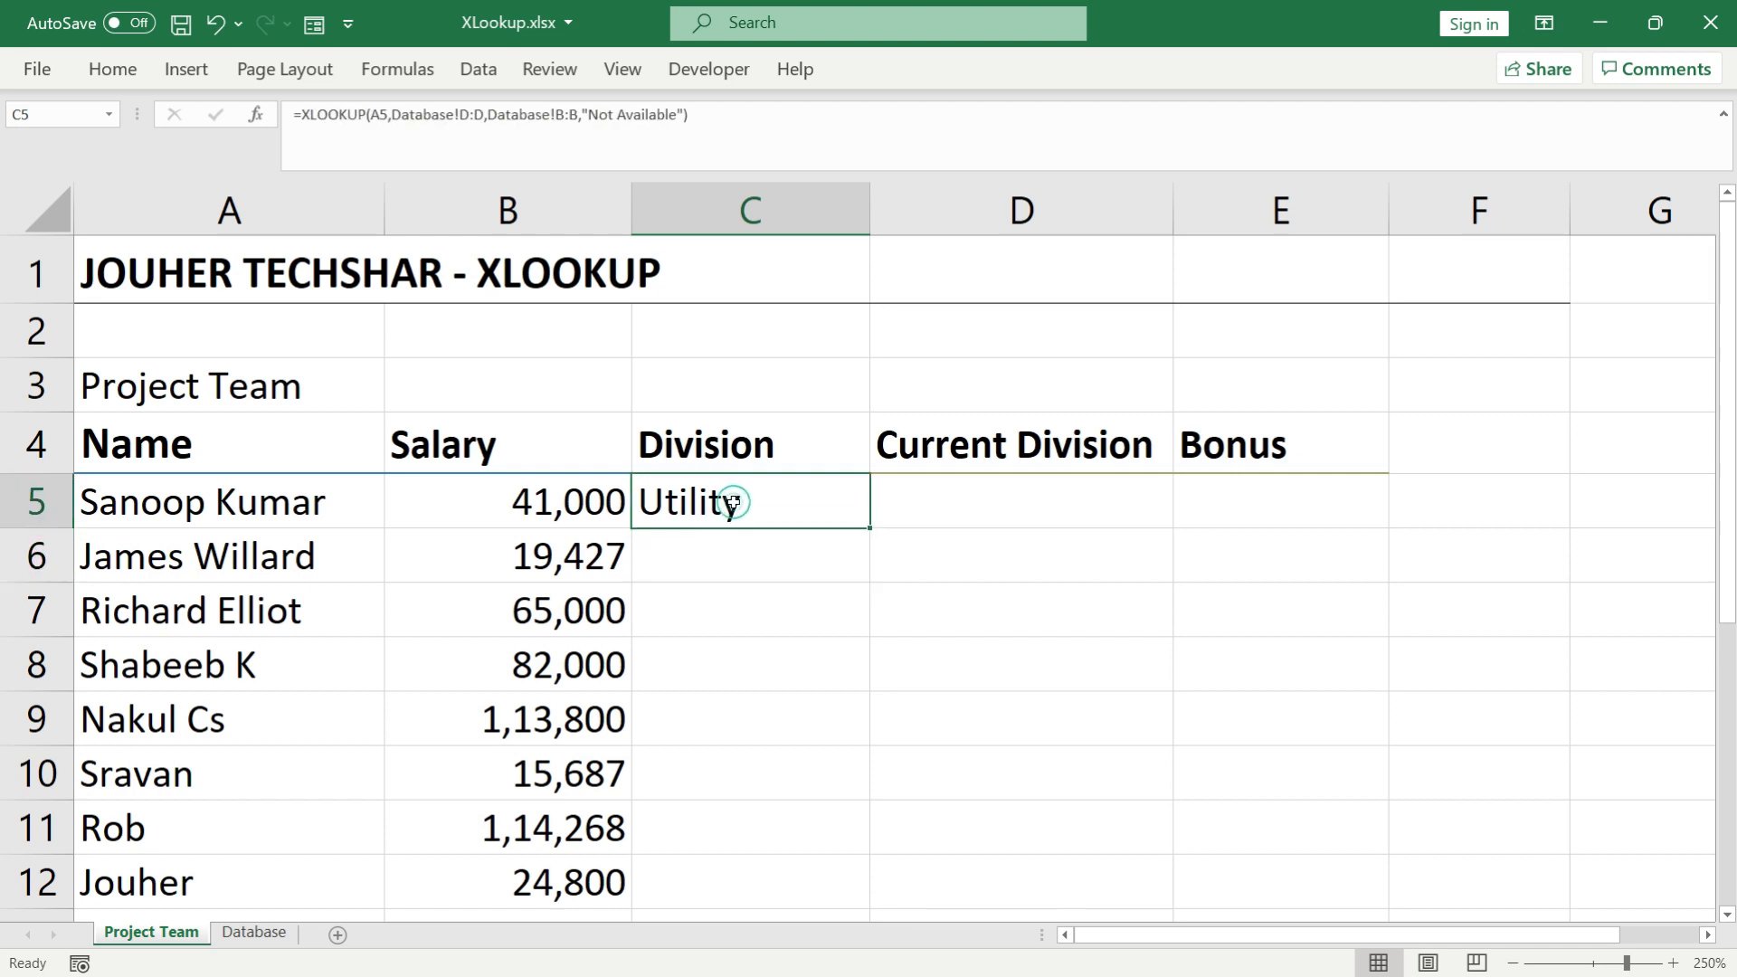
pyautogui.doubleClick(869, 533)
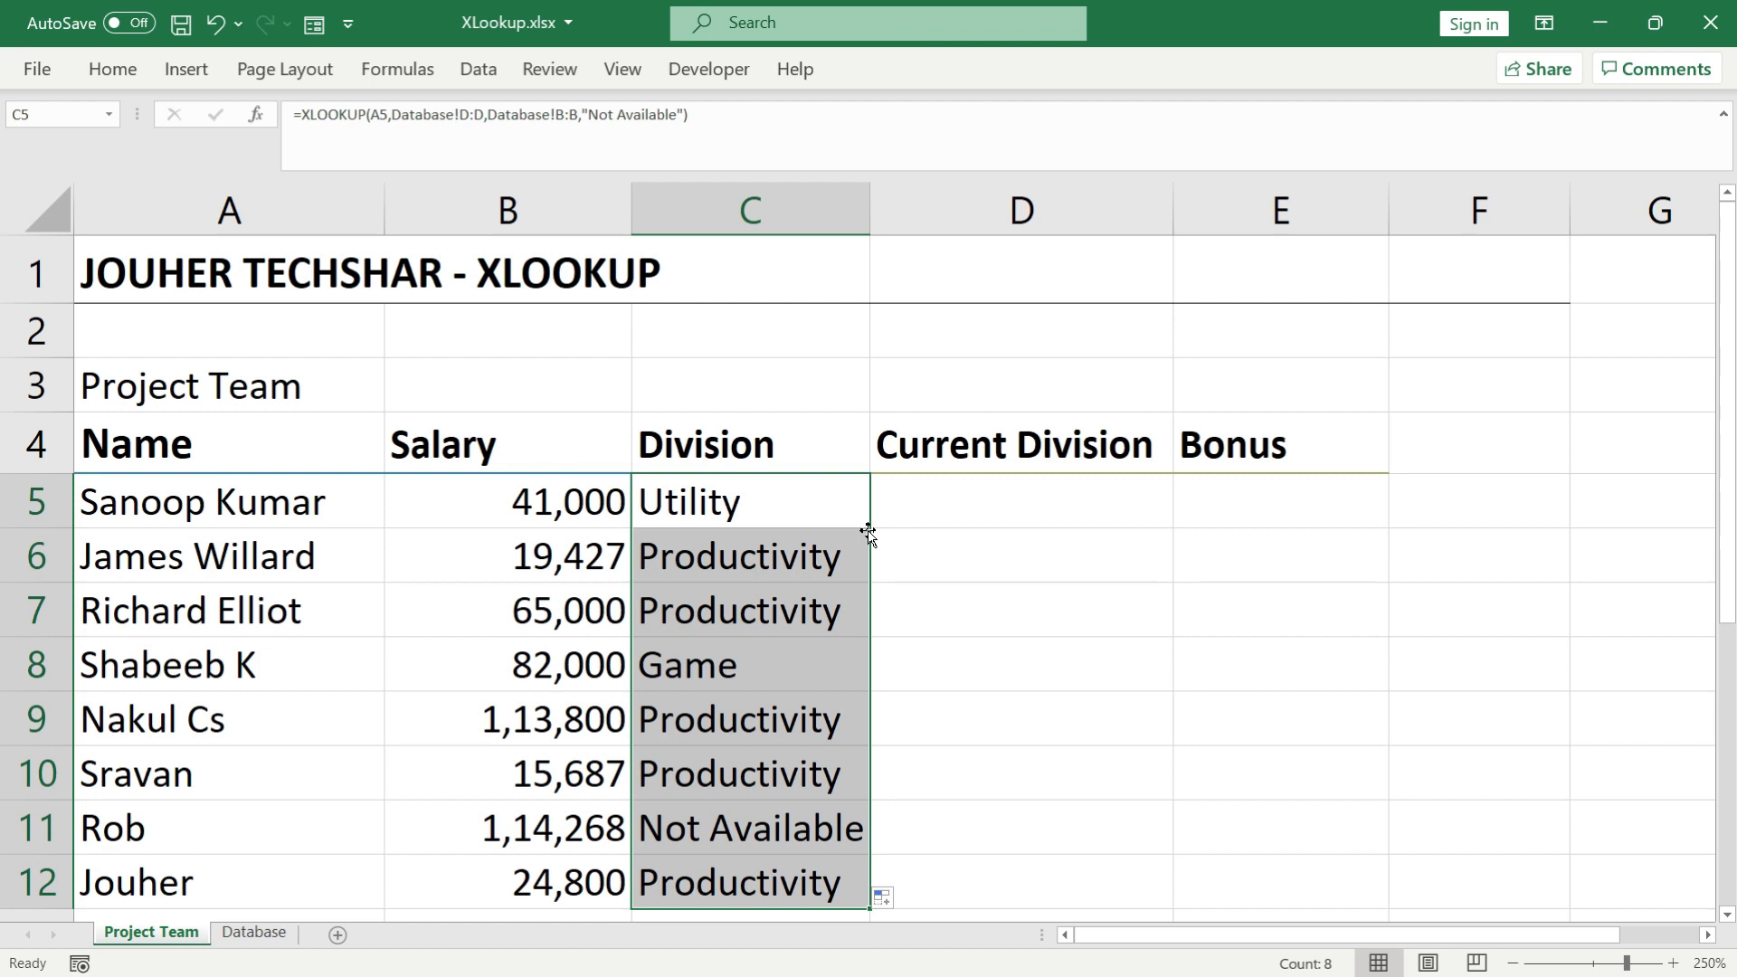
# Step: Find the employee name from A8 in the Database sheet and compare its division with the result in C8 on Project Team
pyautogui.click(314, 676)
pyautogui.hotkey('ctrl', 'c')
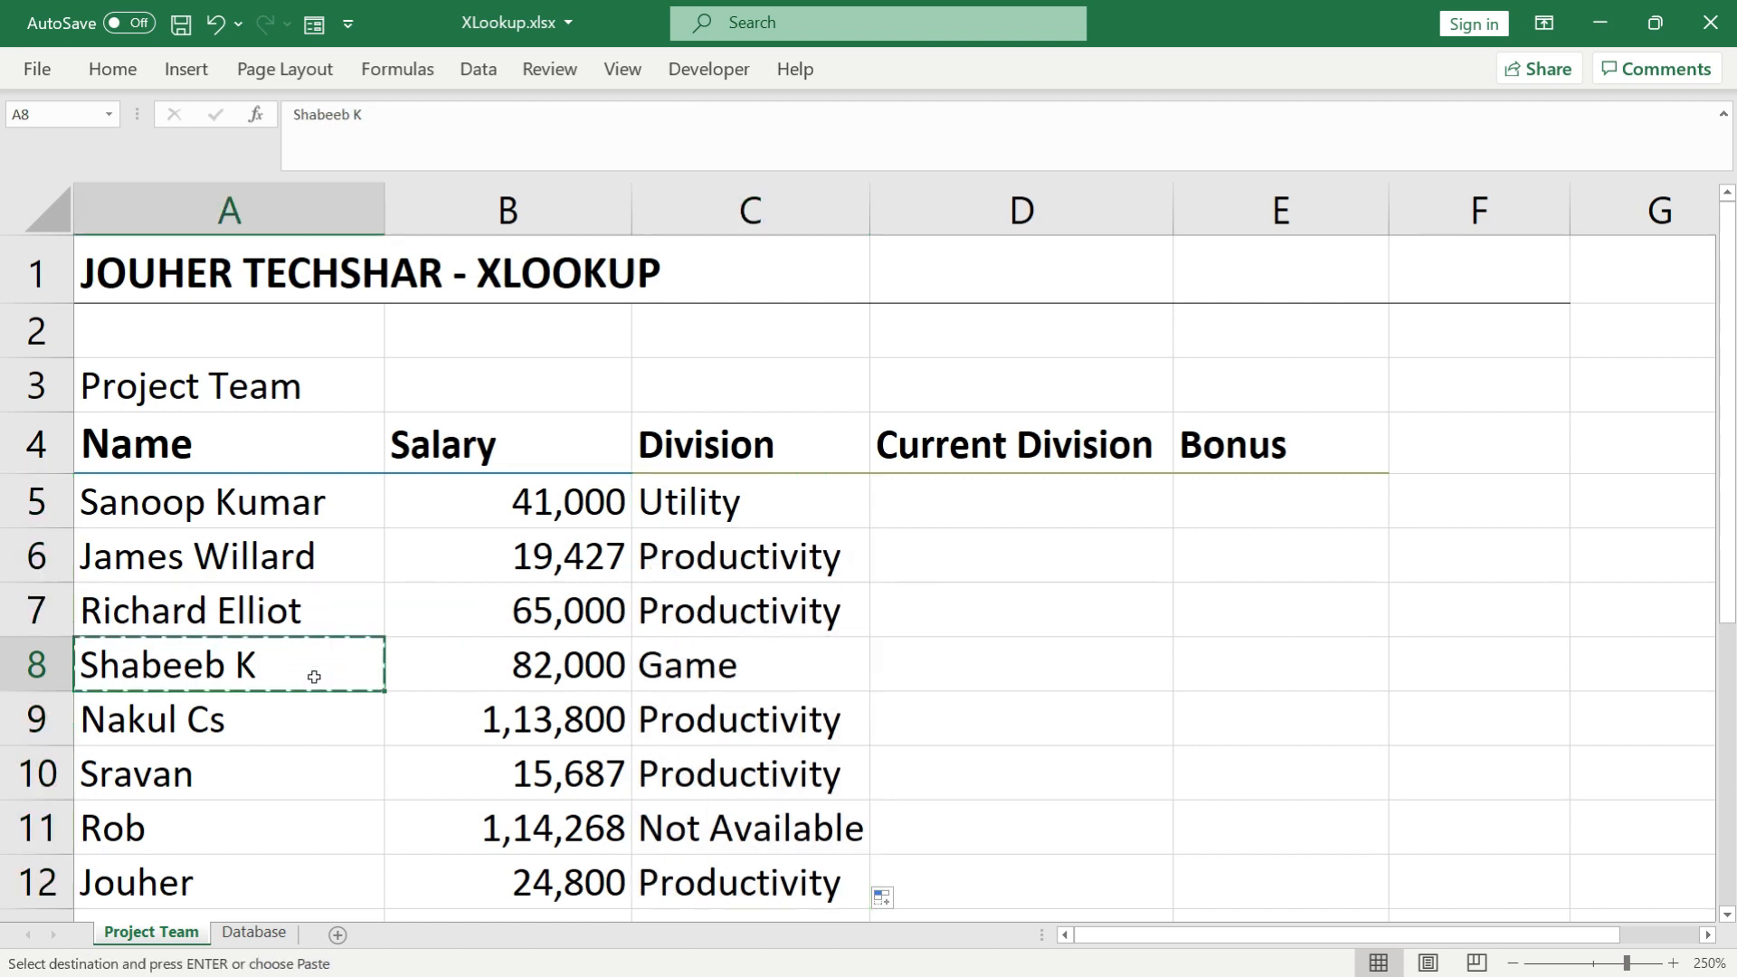
pyautogui.click(254, 933)
pyautogui.hotkey('ctrl', 'f')
pyautogui.hotkey('ctrl', 'v')
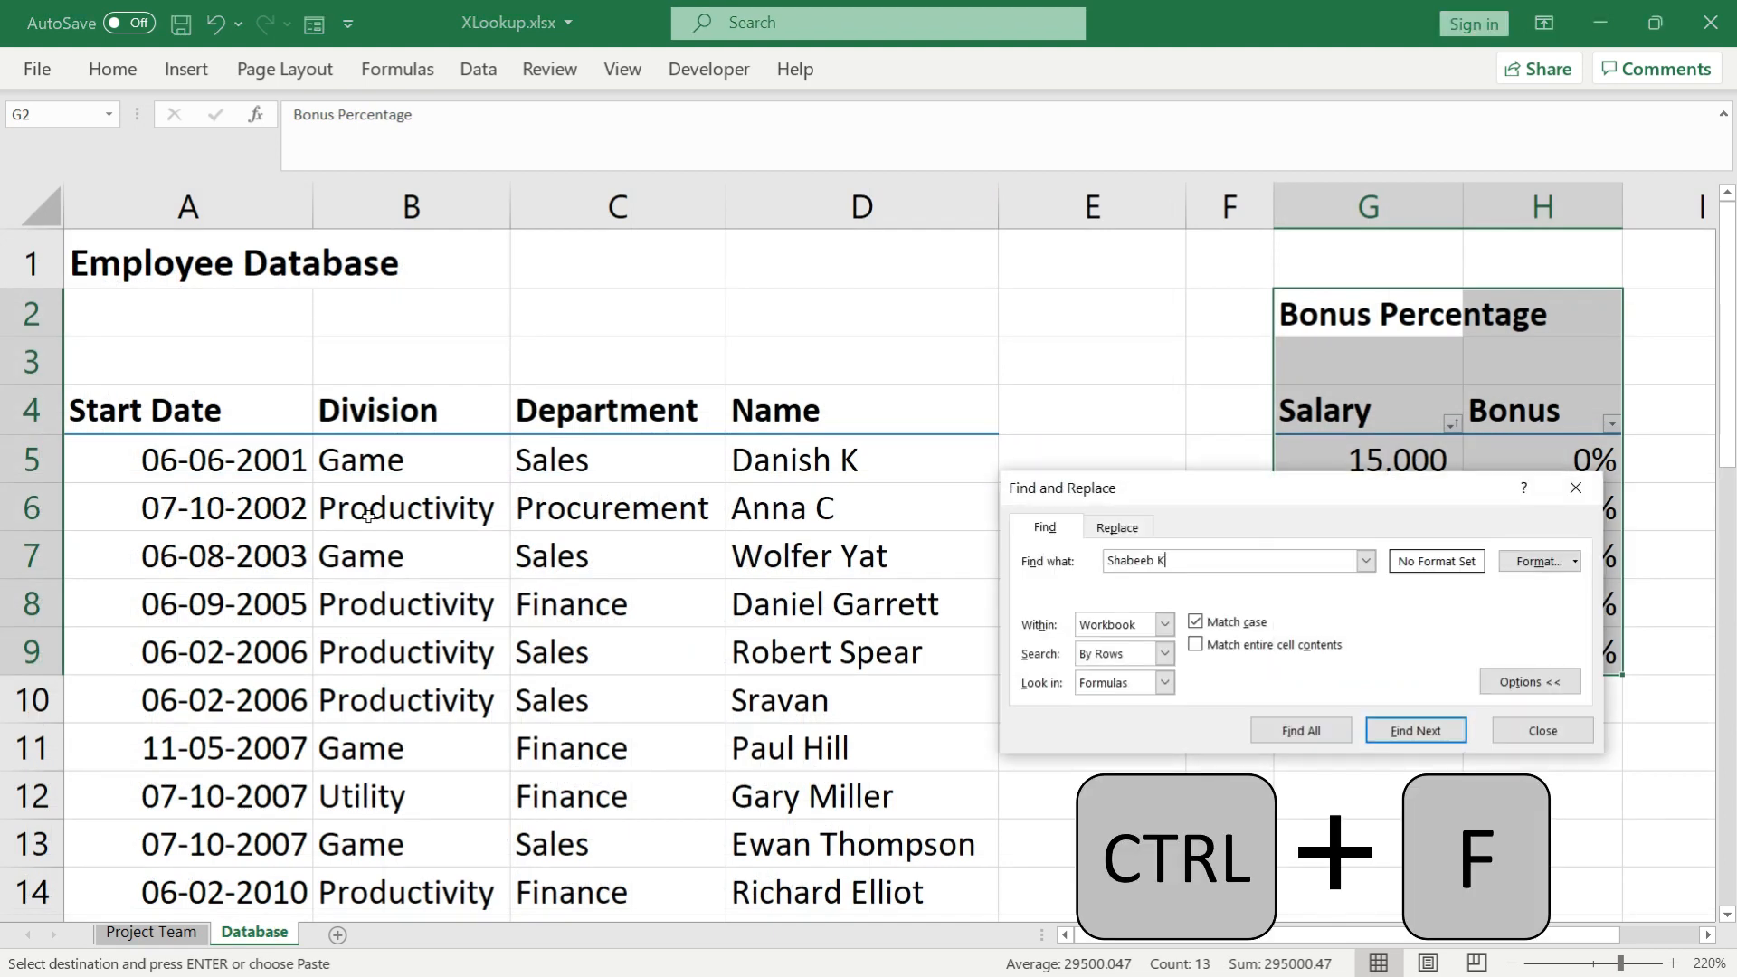
pyautogui.press('Return')
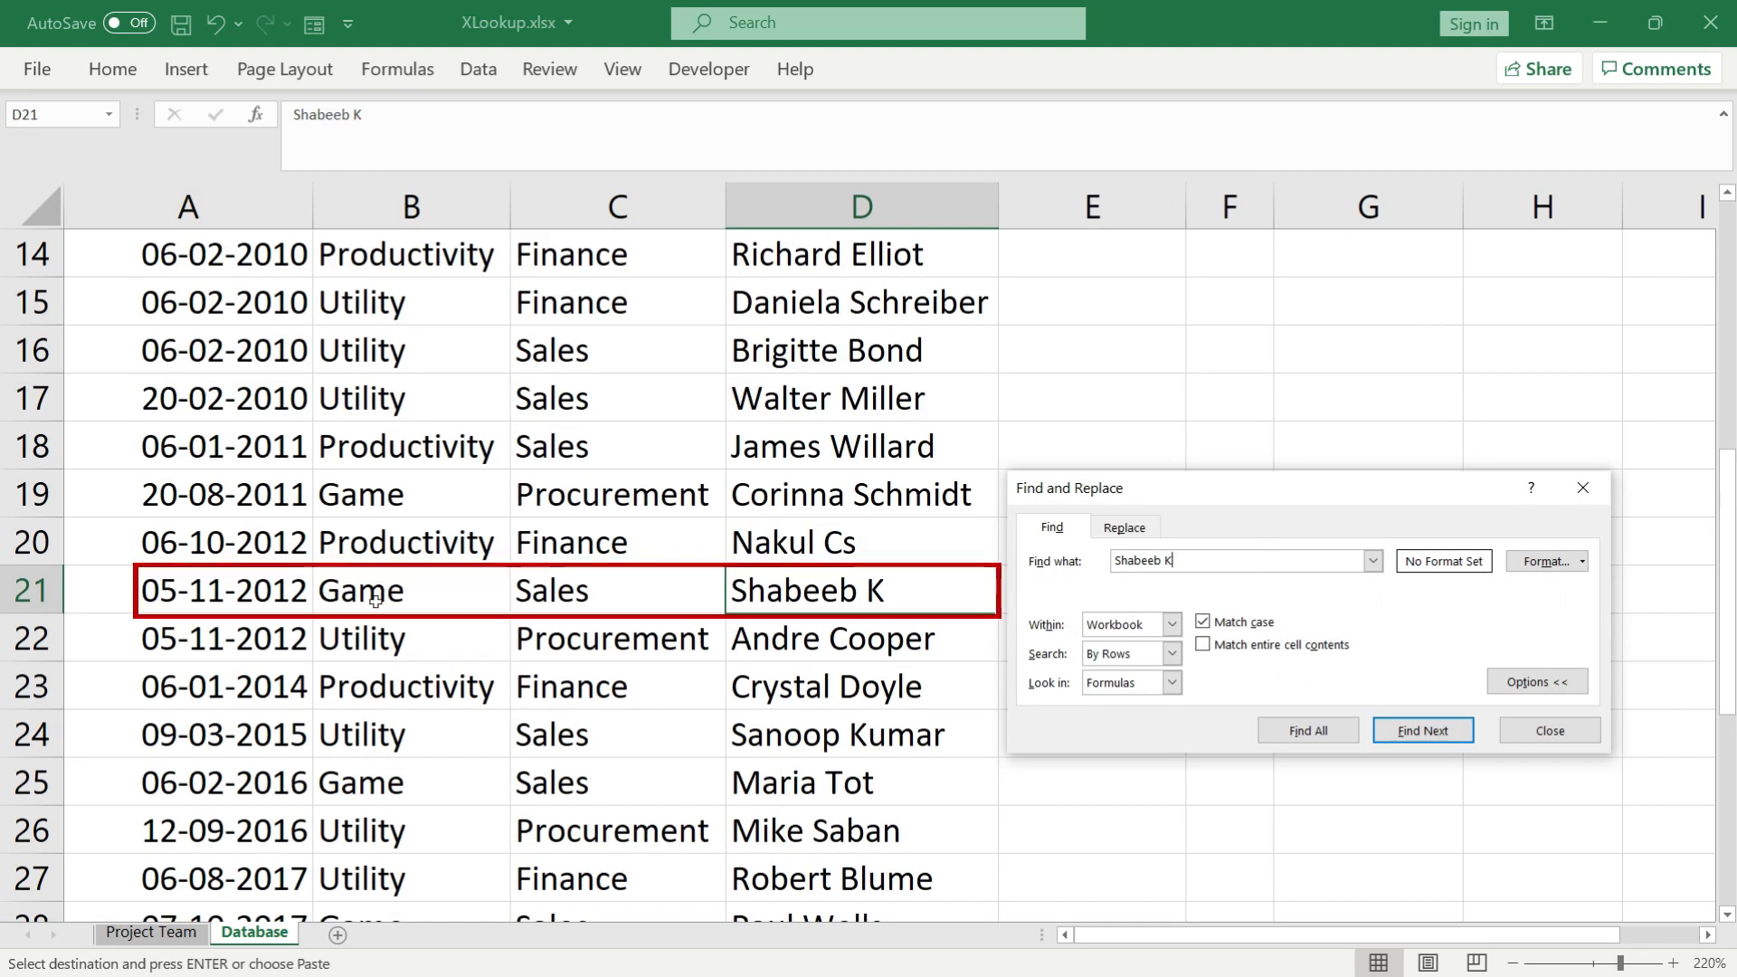
pyautogui.click(406, 599)
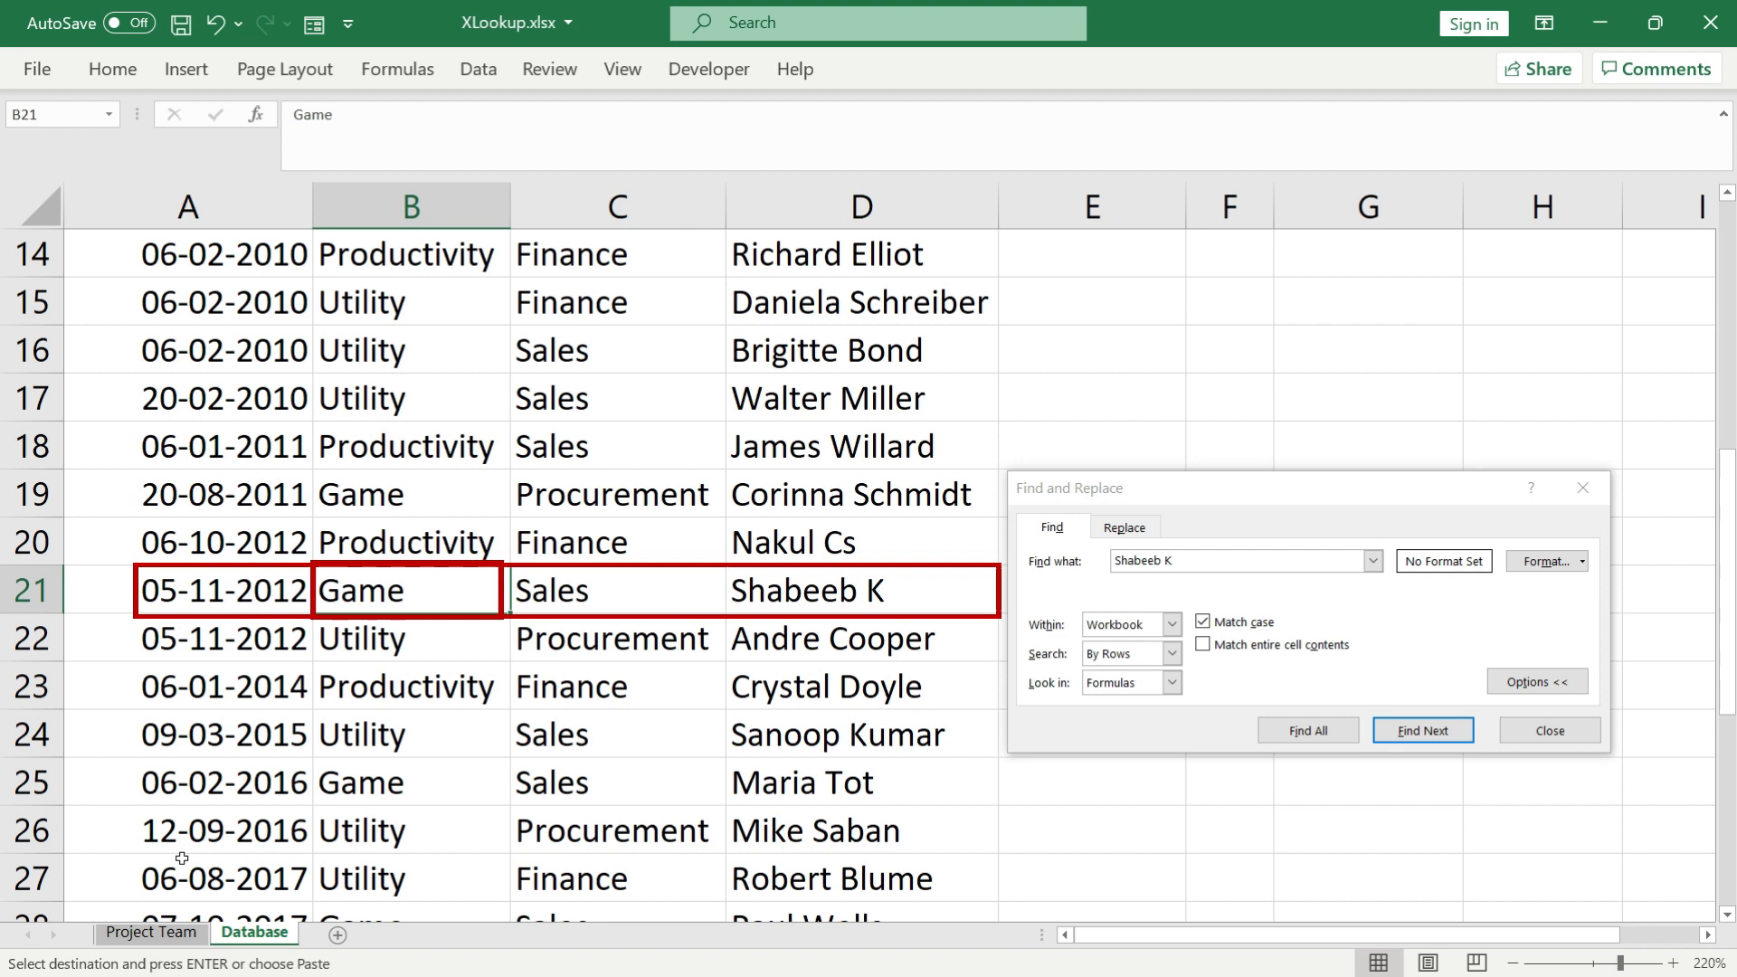
pyautogui.click(154, 933)
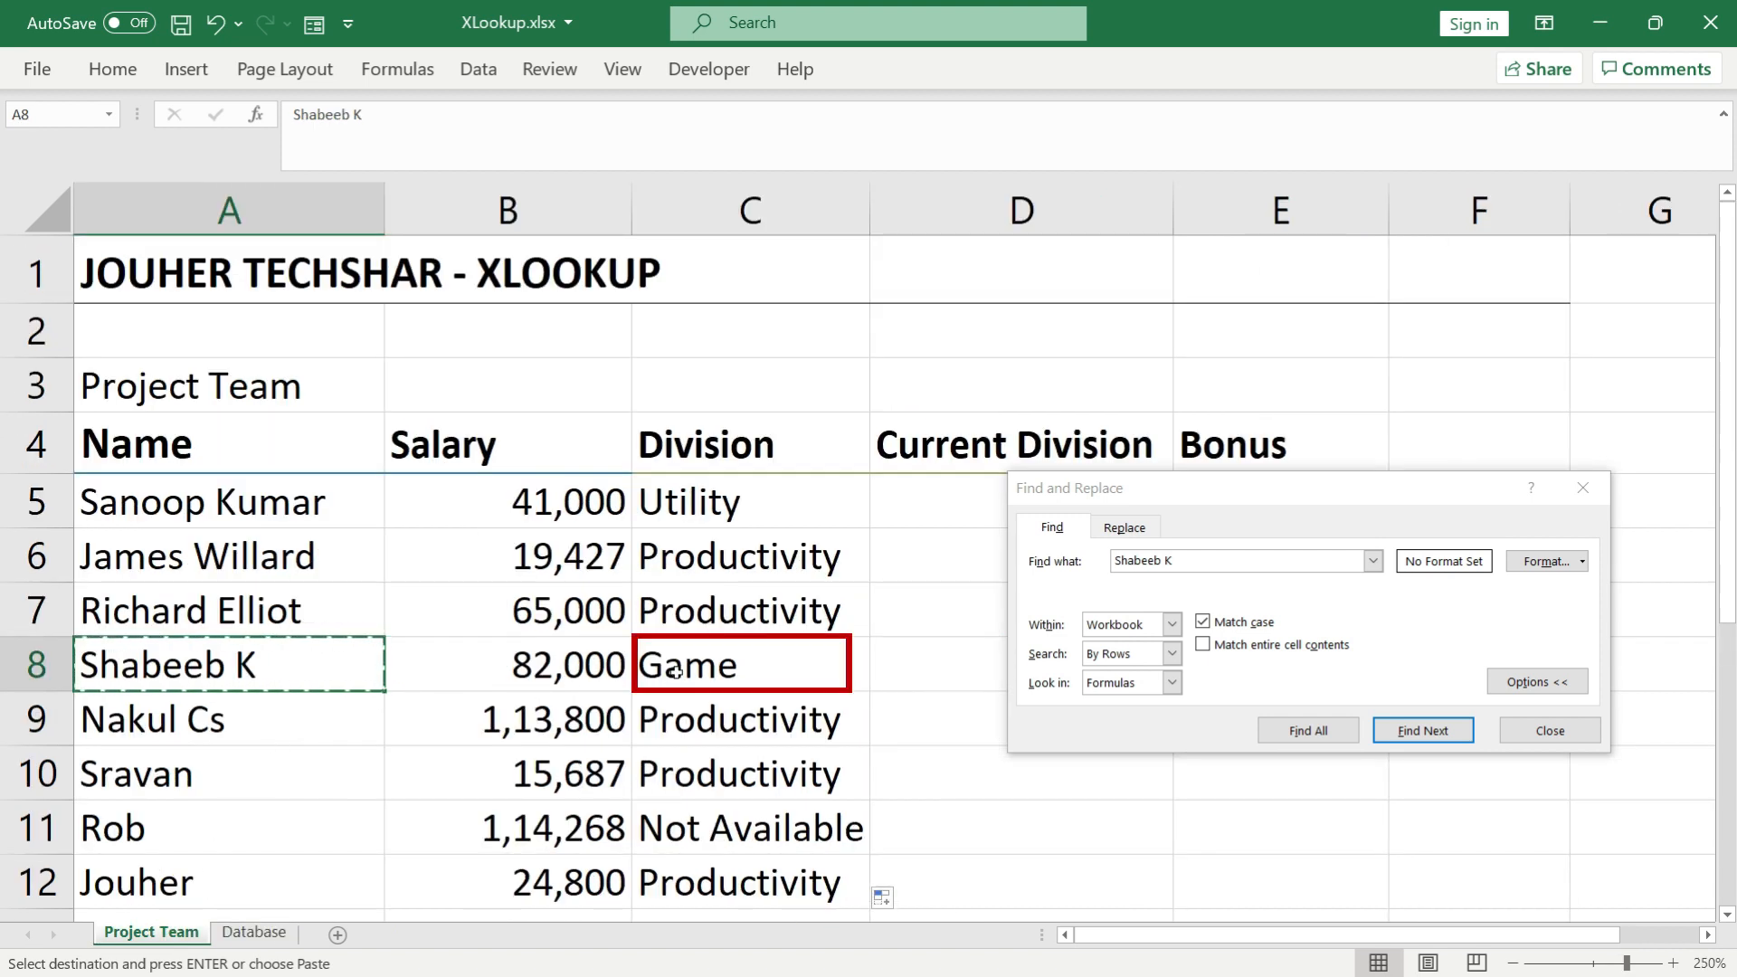
pyautogui.press('Escape')
pyautogui.press('Escape')
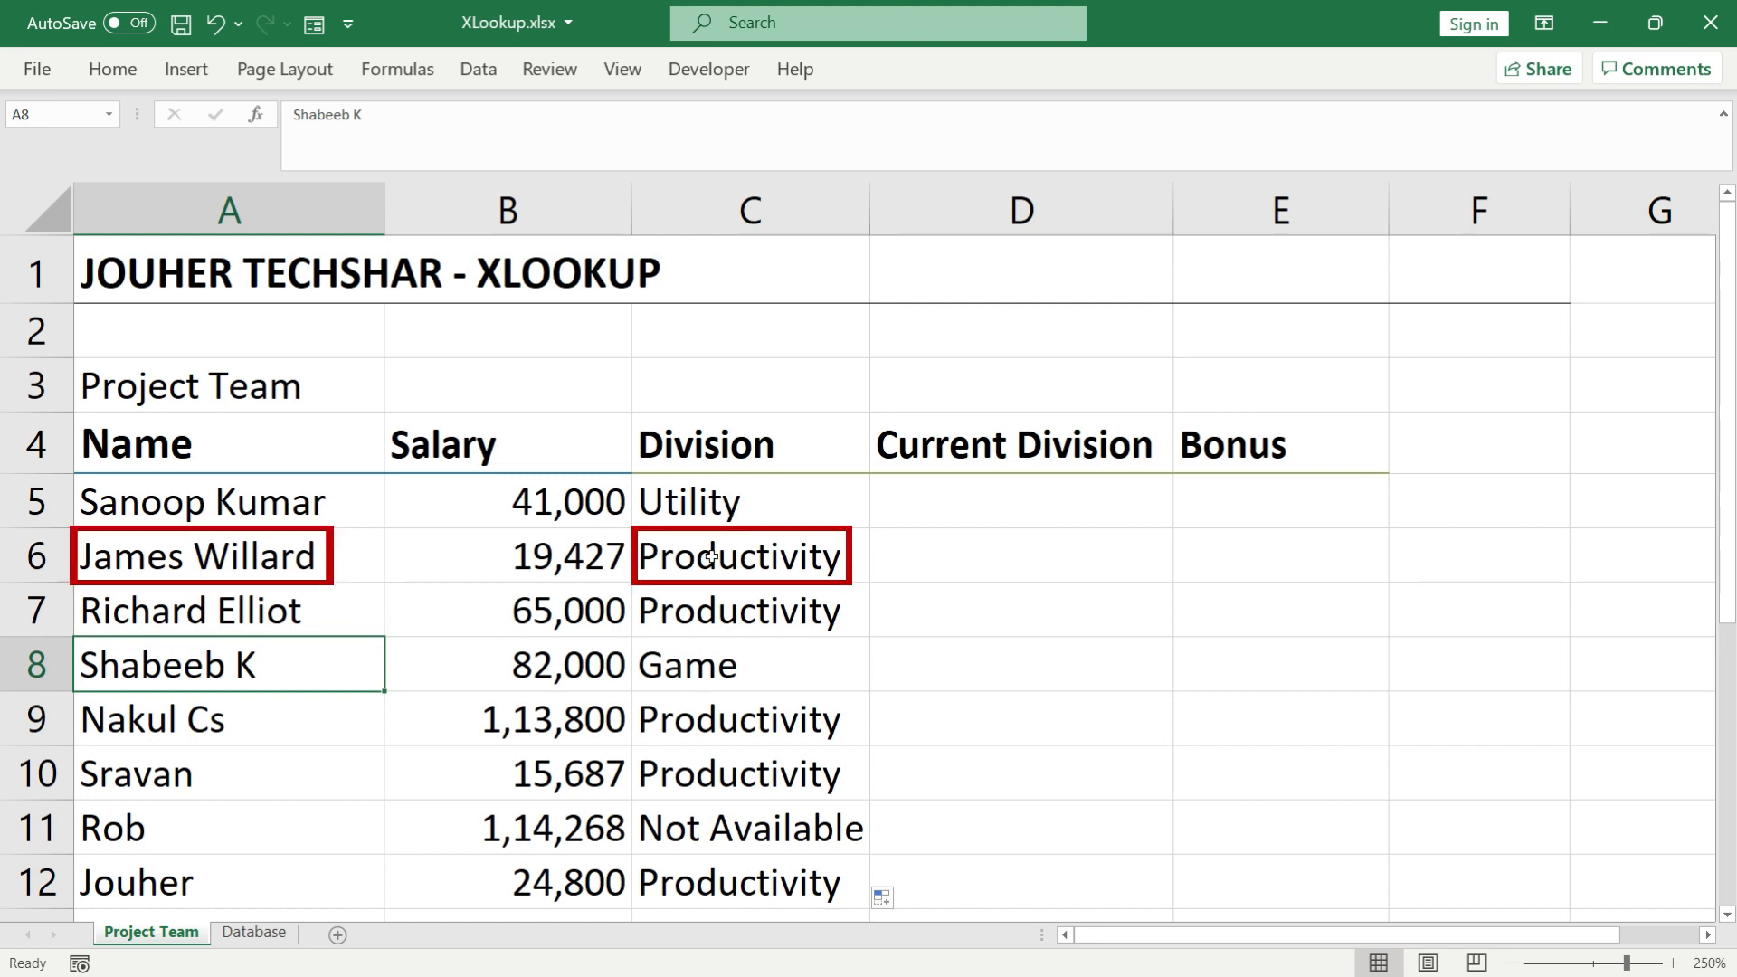
# Step: Search the Database sheet for the employee name from A6 of Project Team and check the division of the first match
pyautogui.click(342, 546)
pyautogui.hotkey('ctrl', 'c')
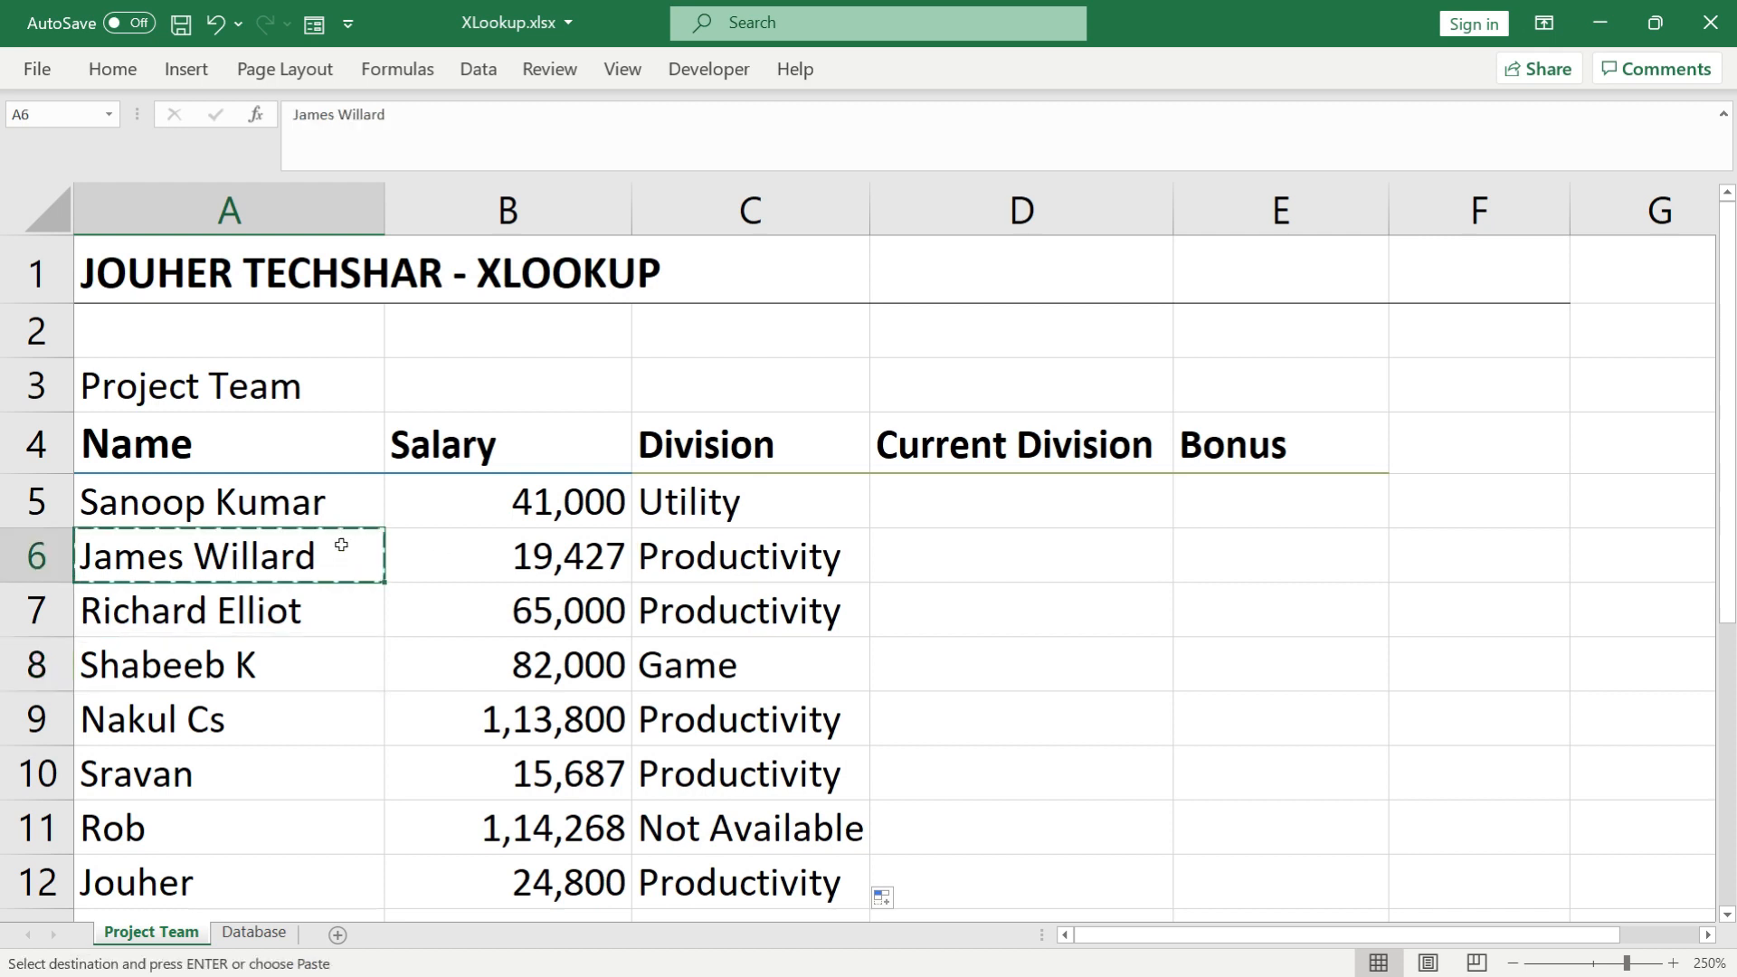
pyautogui.click(254, 932)
pyautogui.hotkey('ctrl', 'f')
pyautogui.hotkey('ctrl', 'v')
pyautogui.press('Return')
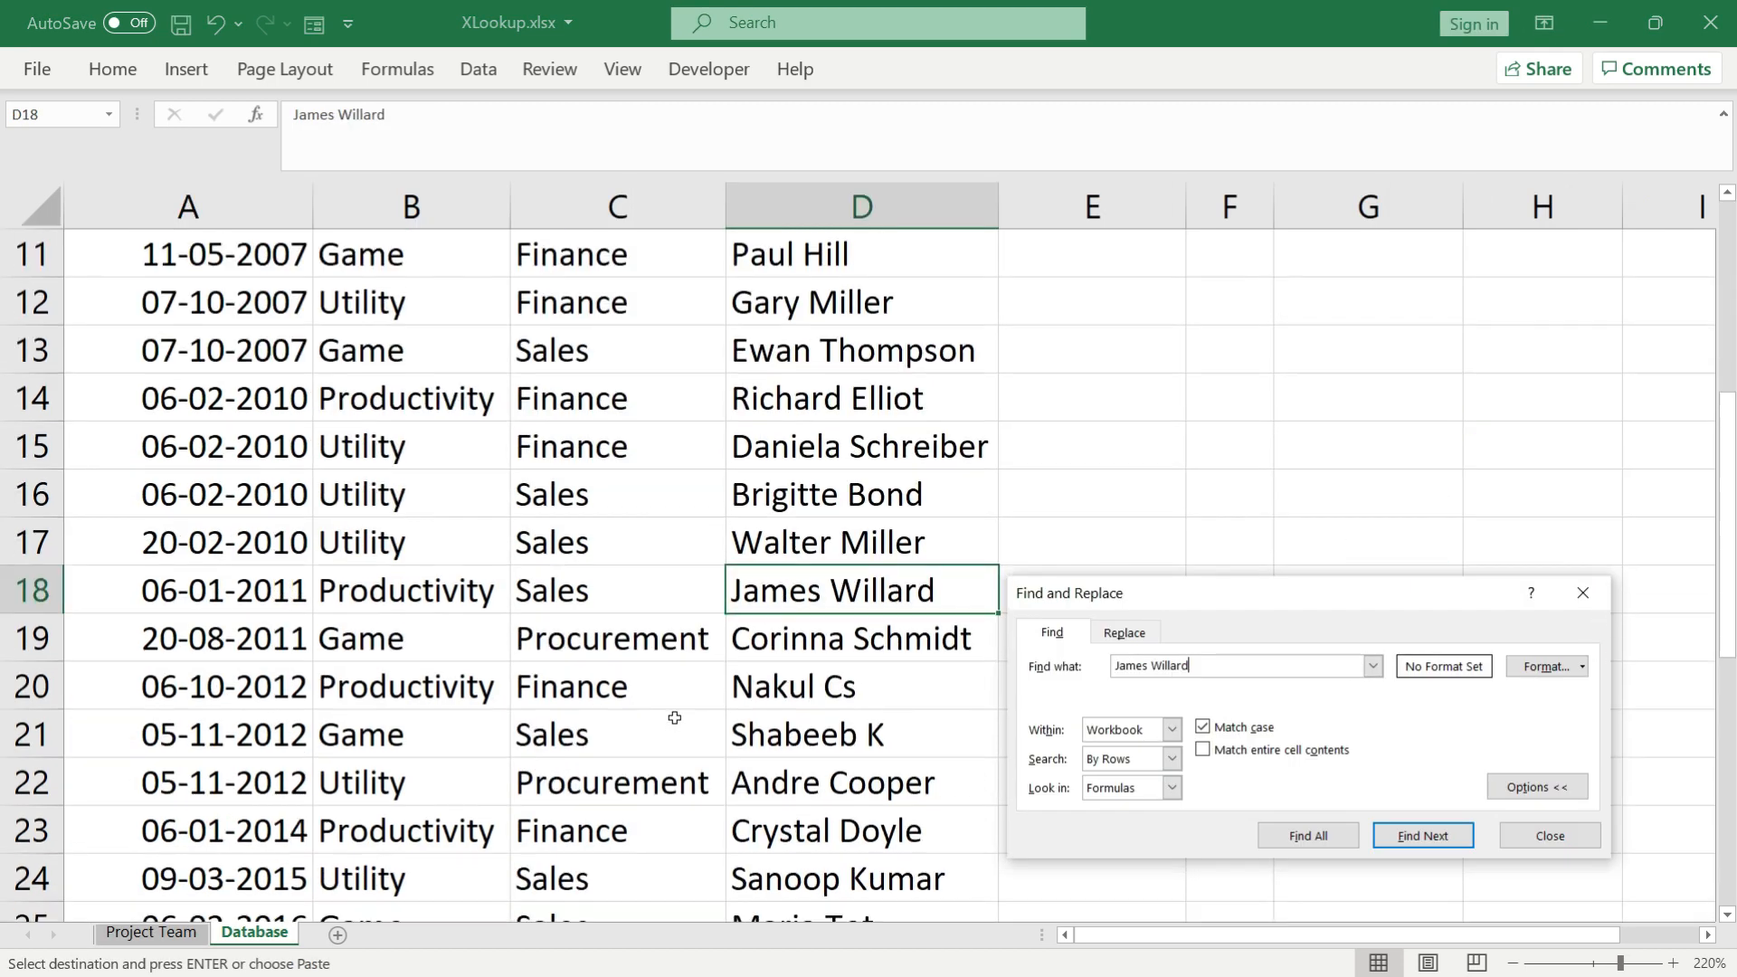
pyautogui.click(434, 599)
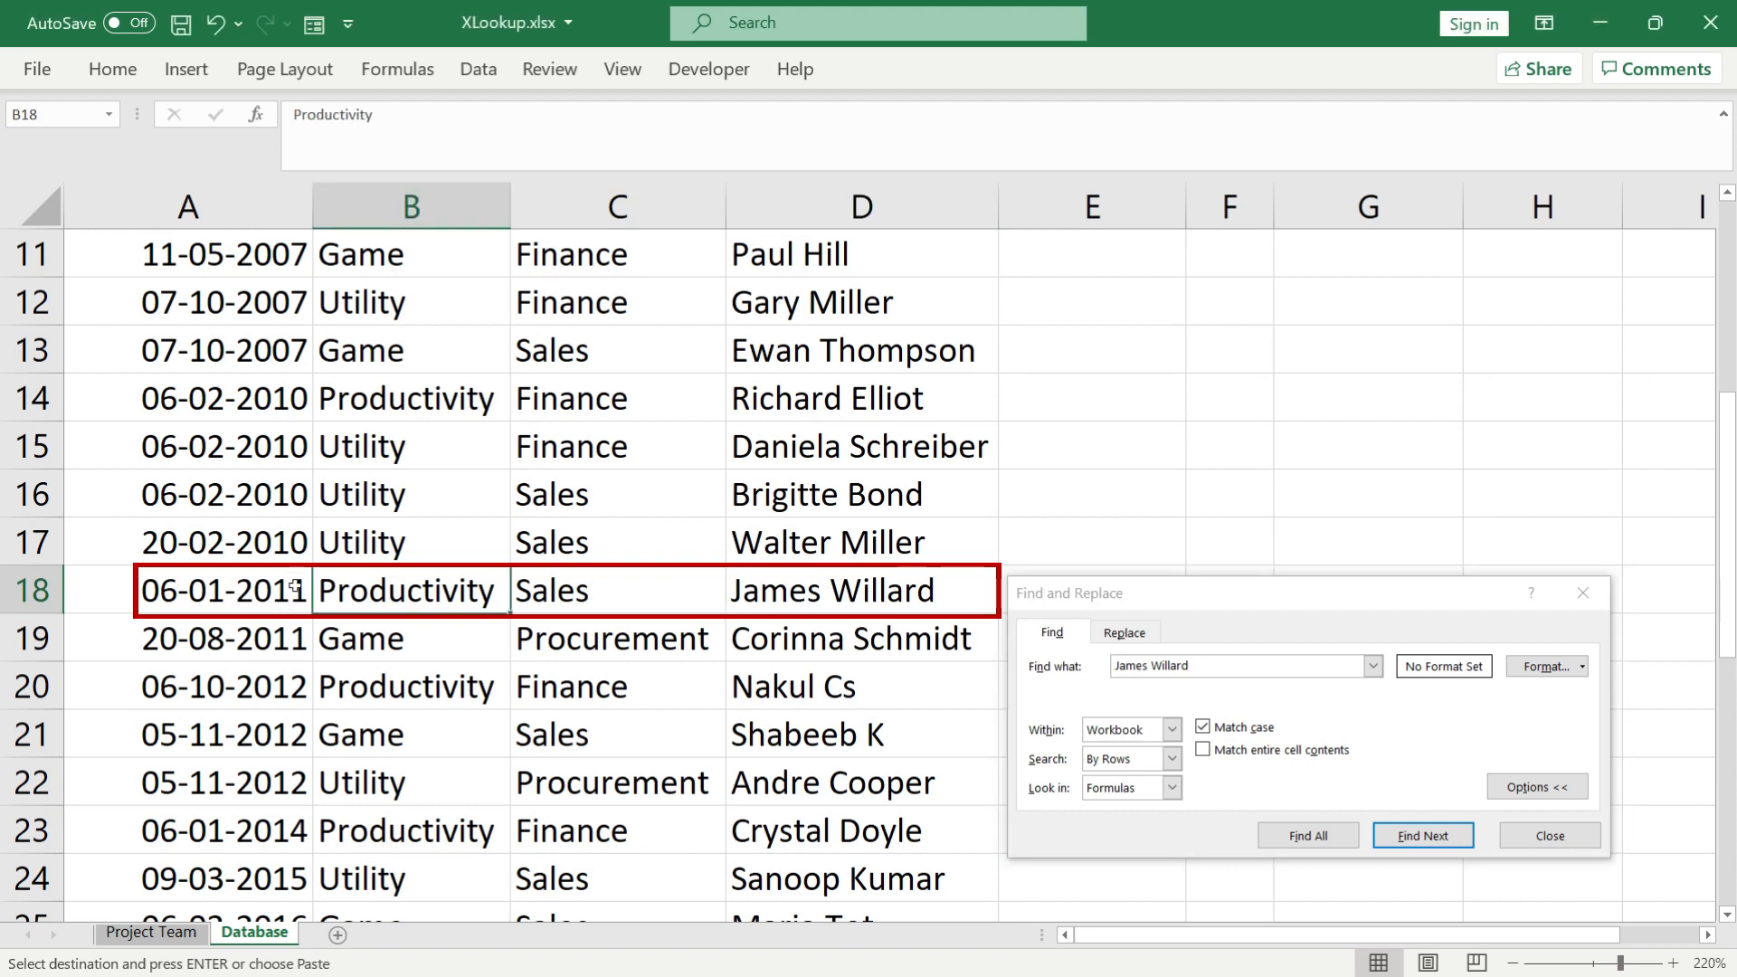
# Step: Find the next Database entry for the same employee and compare its division with the formula result in C6 on Project Team
pyautogui.click(1385, 833)
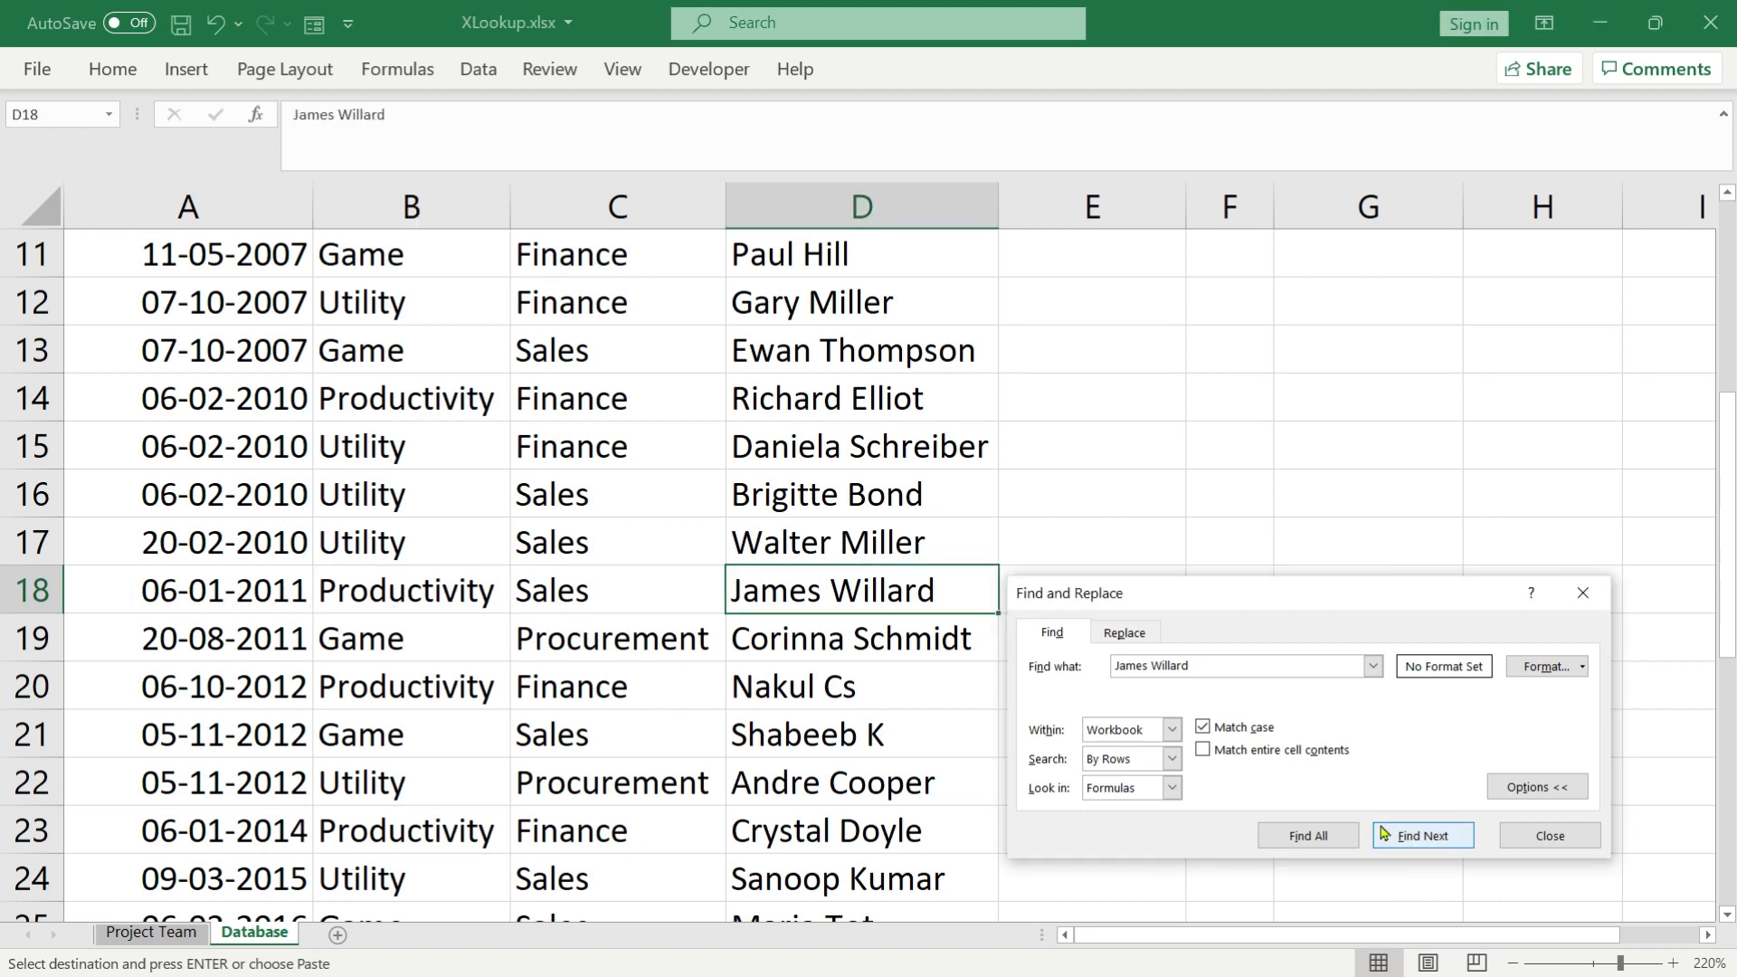
pyautogui.click(1384, 833)
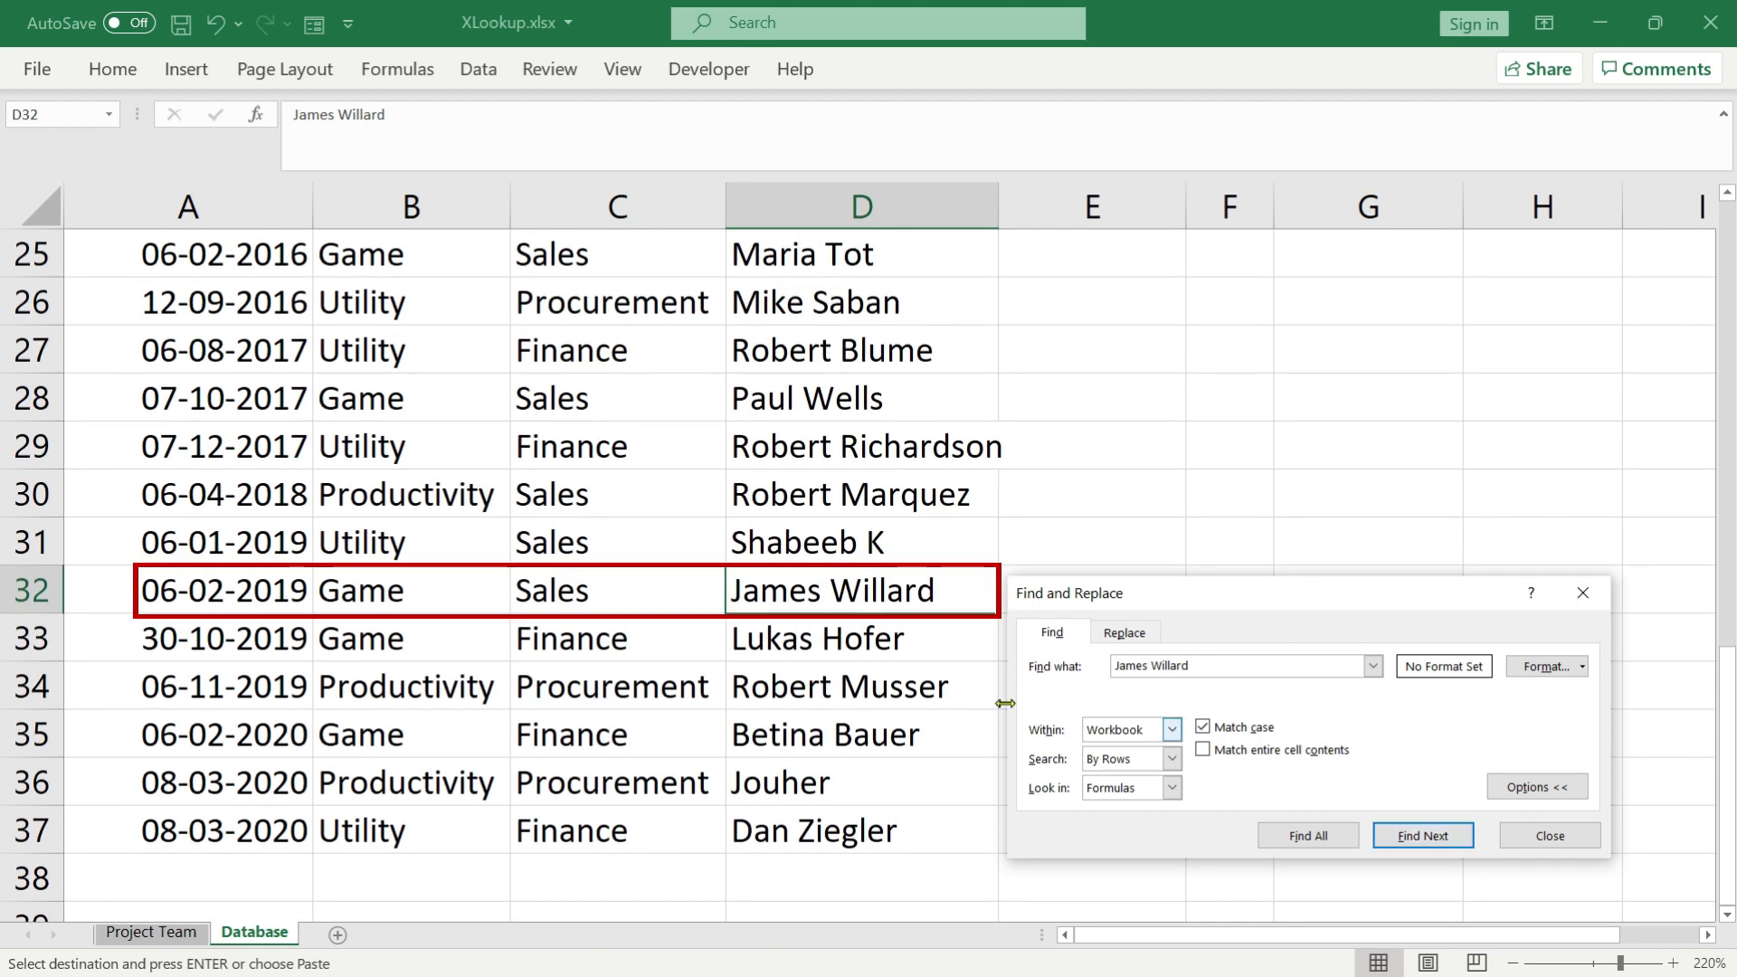
pyautogui.moveTo(255, 592); pyautogui.dragTo(756, 601)
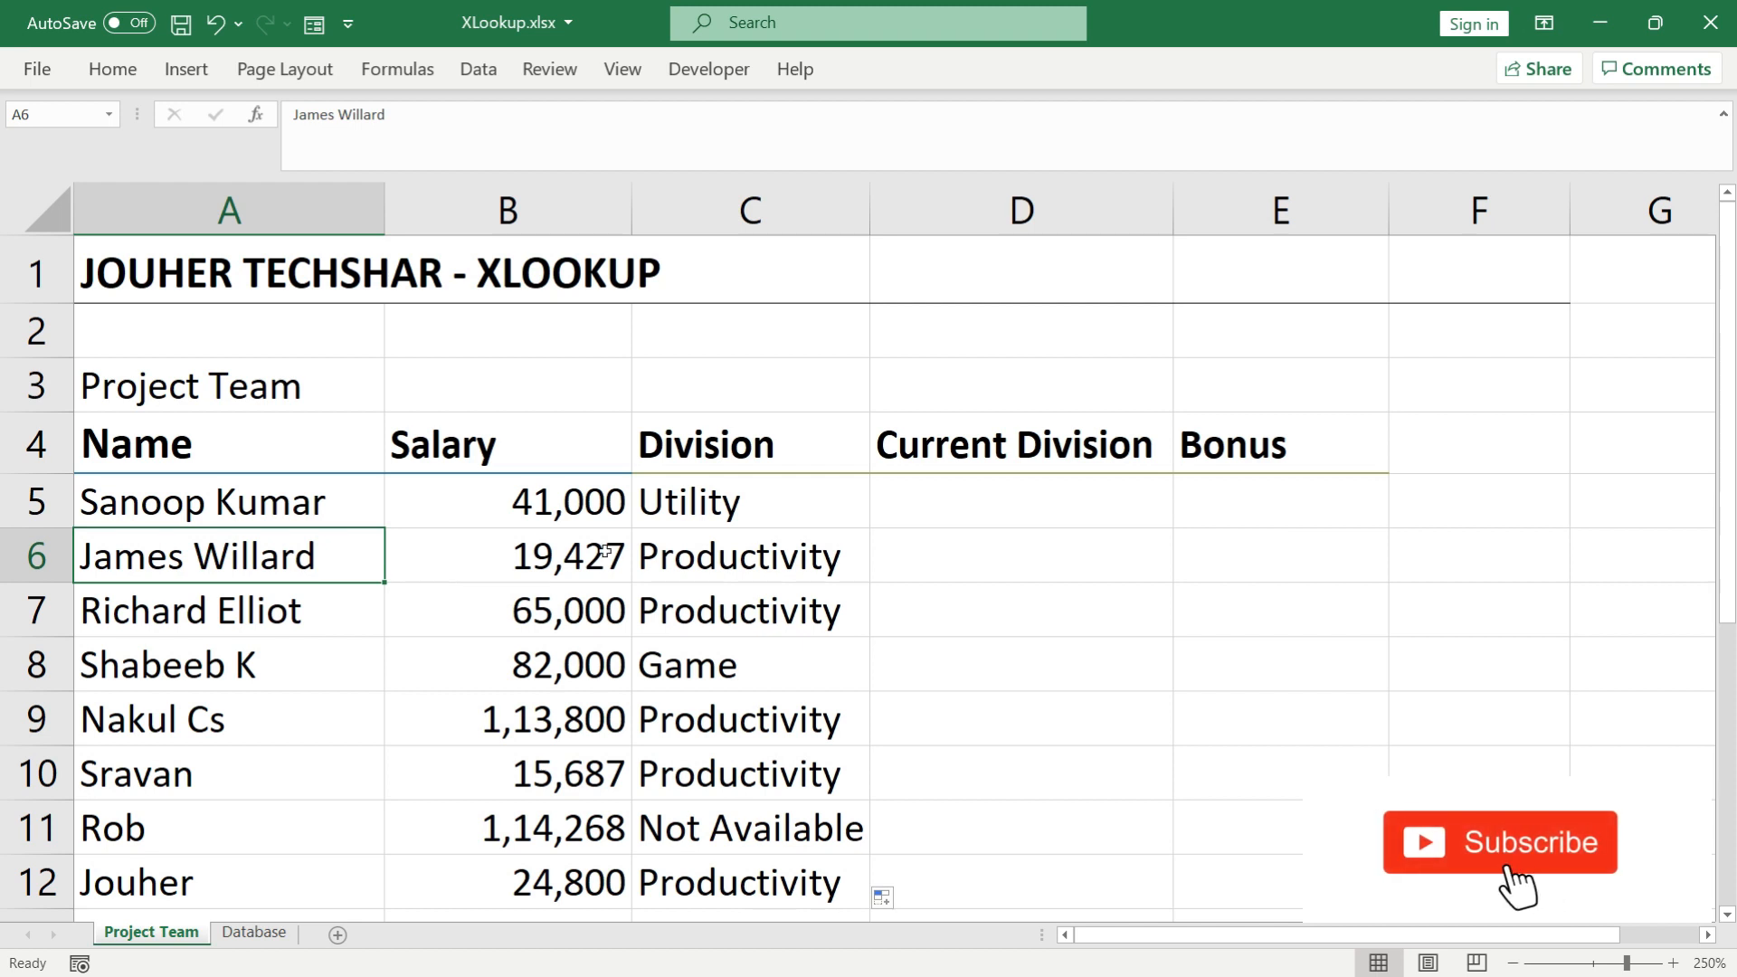
pyautogui.click(668, 580)
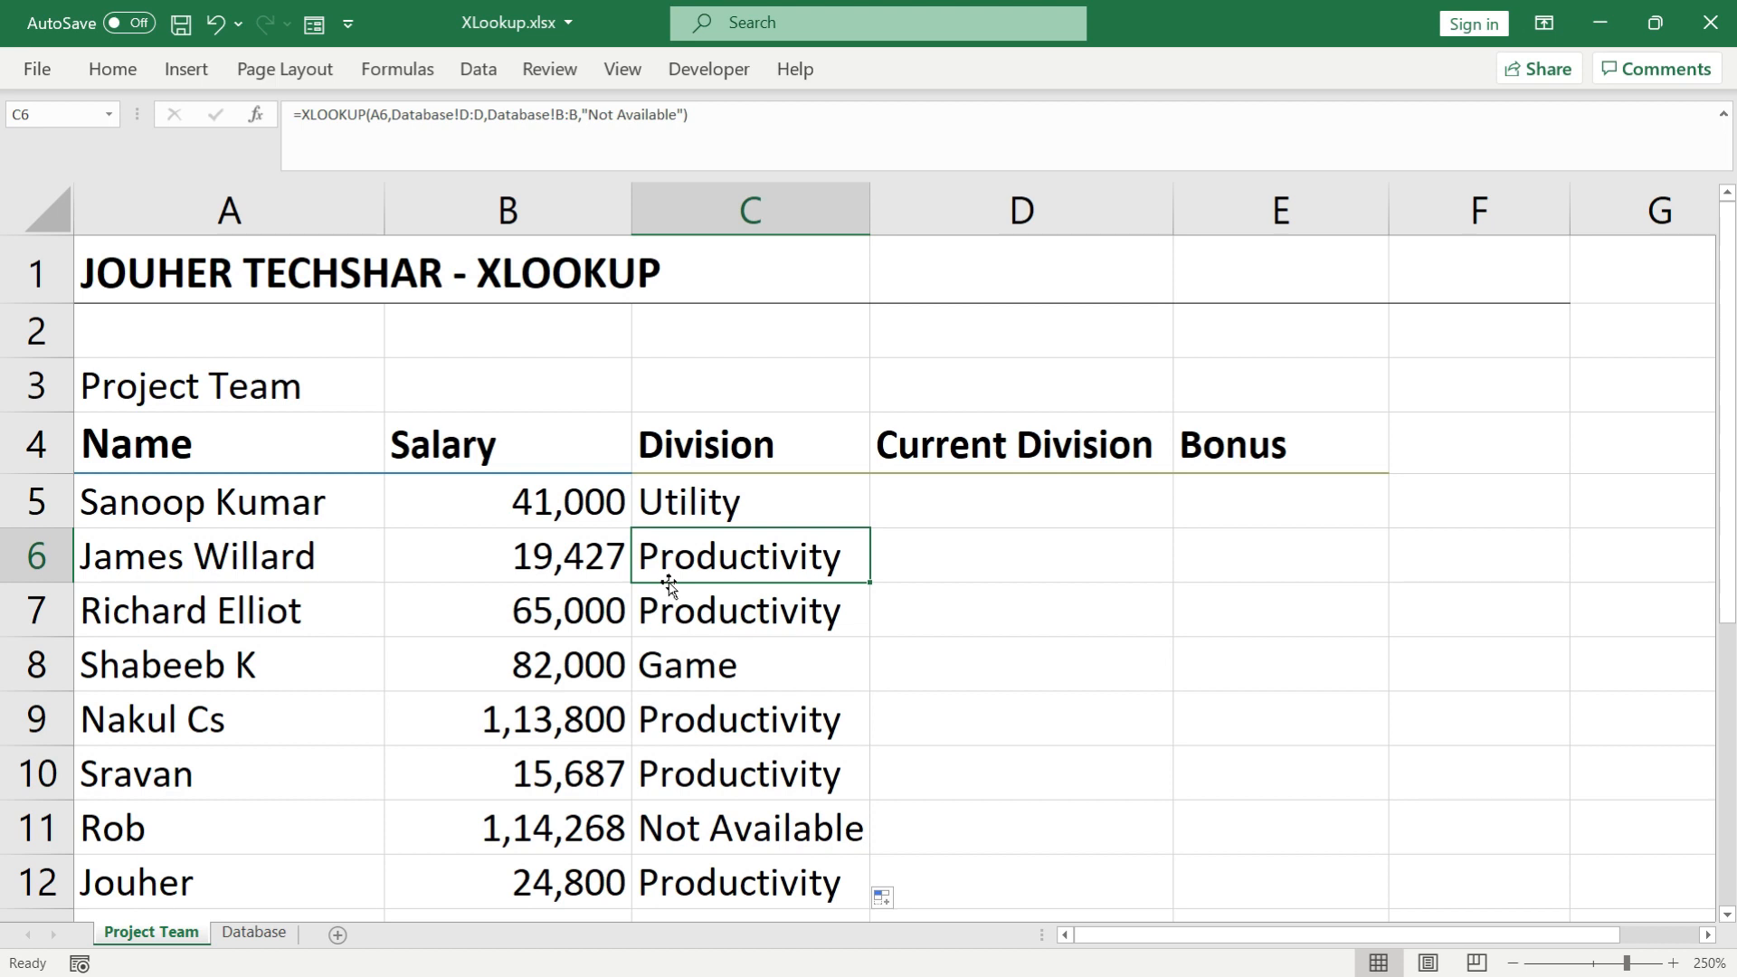
# Step: Copy the text of the XLOOKUP formula in C5 and paste it unchanged into D5 under Current Division
pyautogui.click(900, 457)
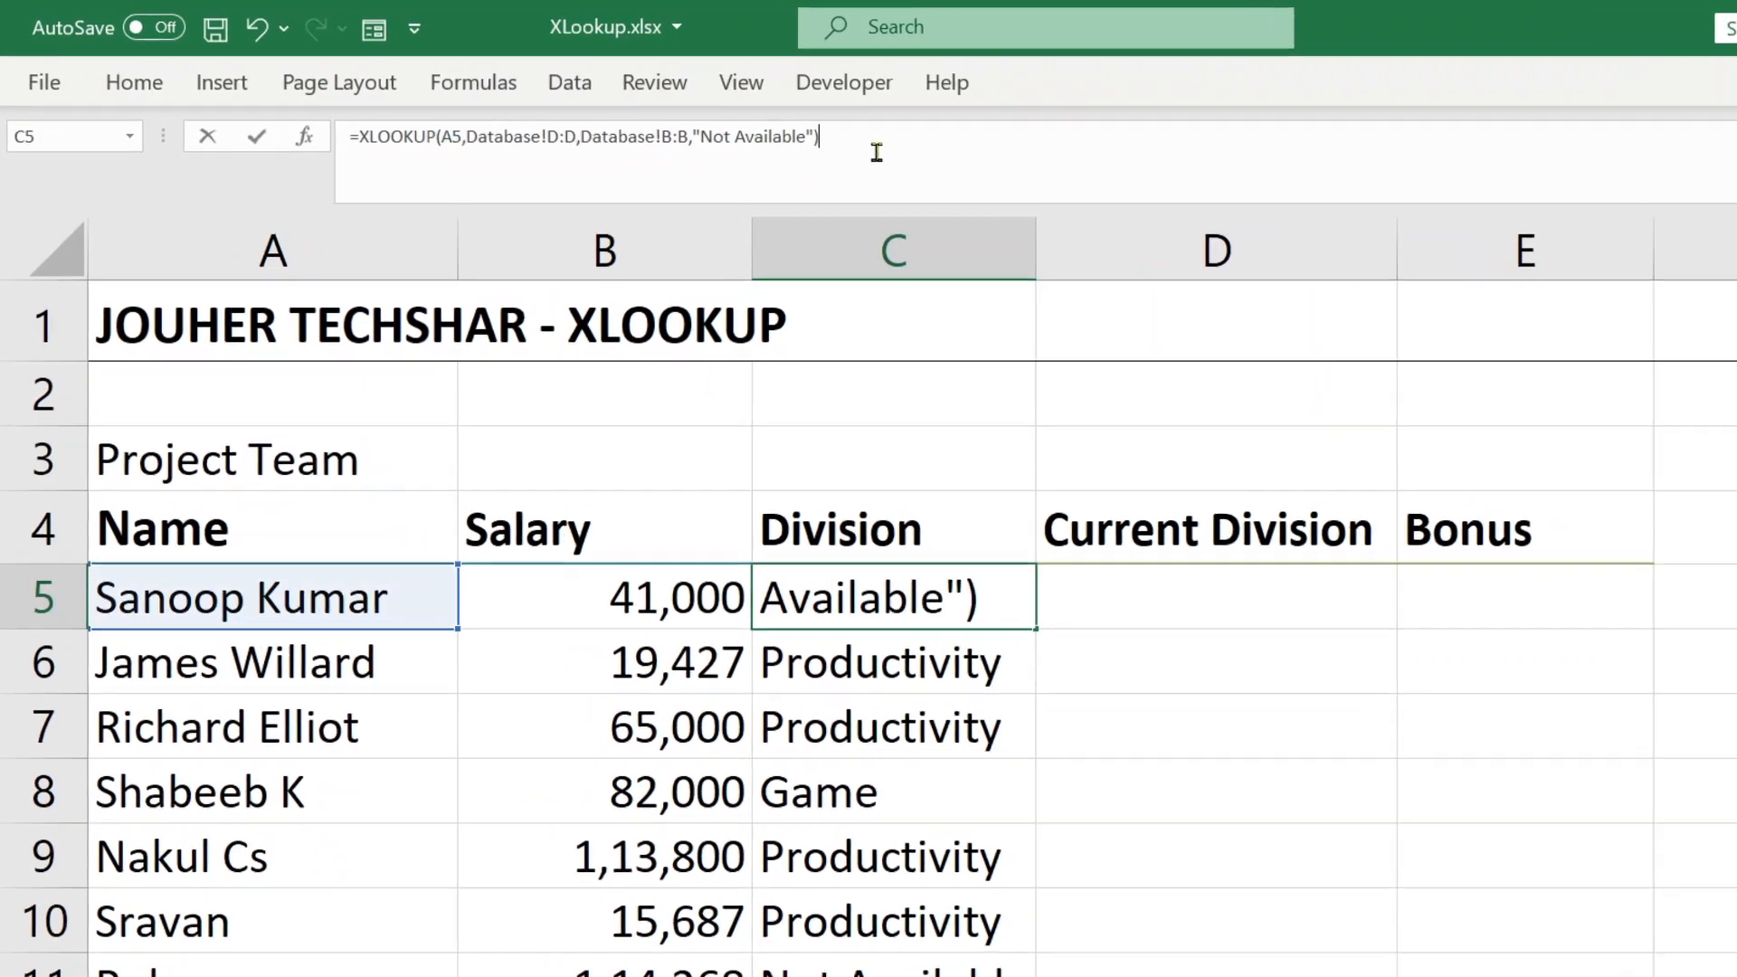
pyautogui.moveTo(877, 152); pyautogui.dragTo(264, 149)
pyautogui.hotkey('ctrl', 'c')
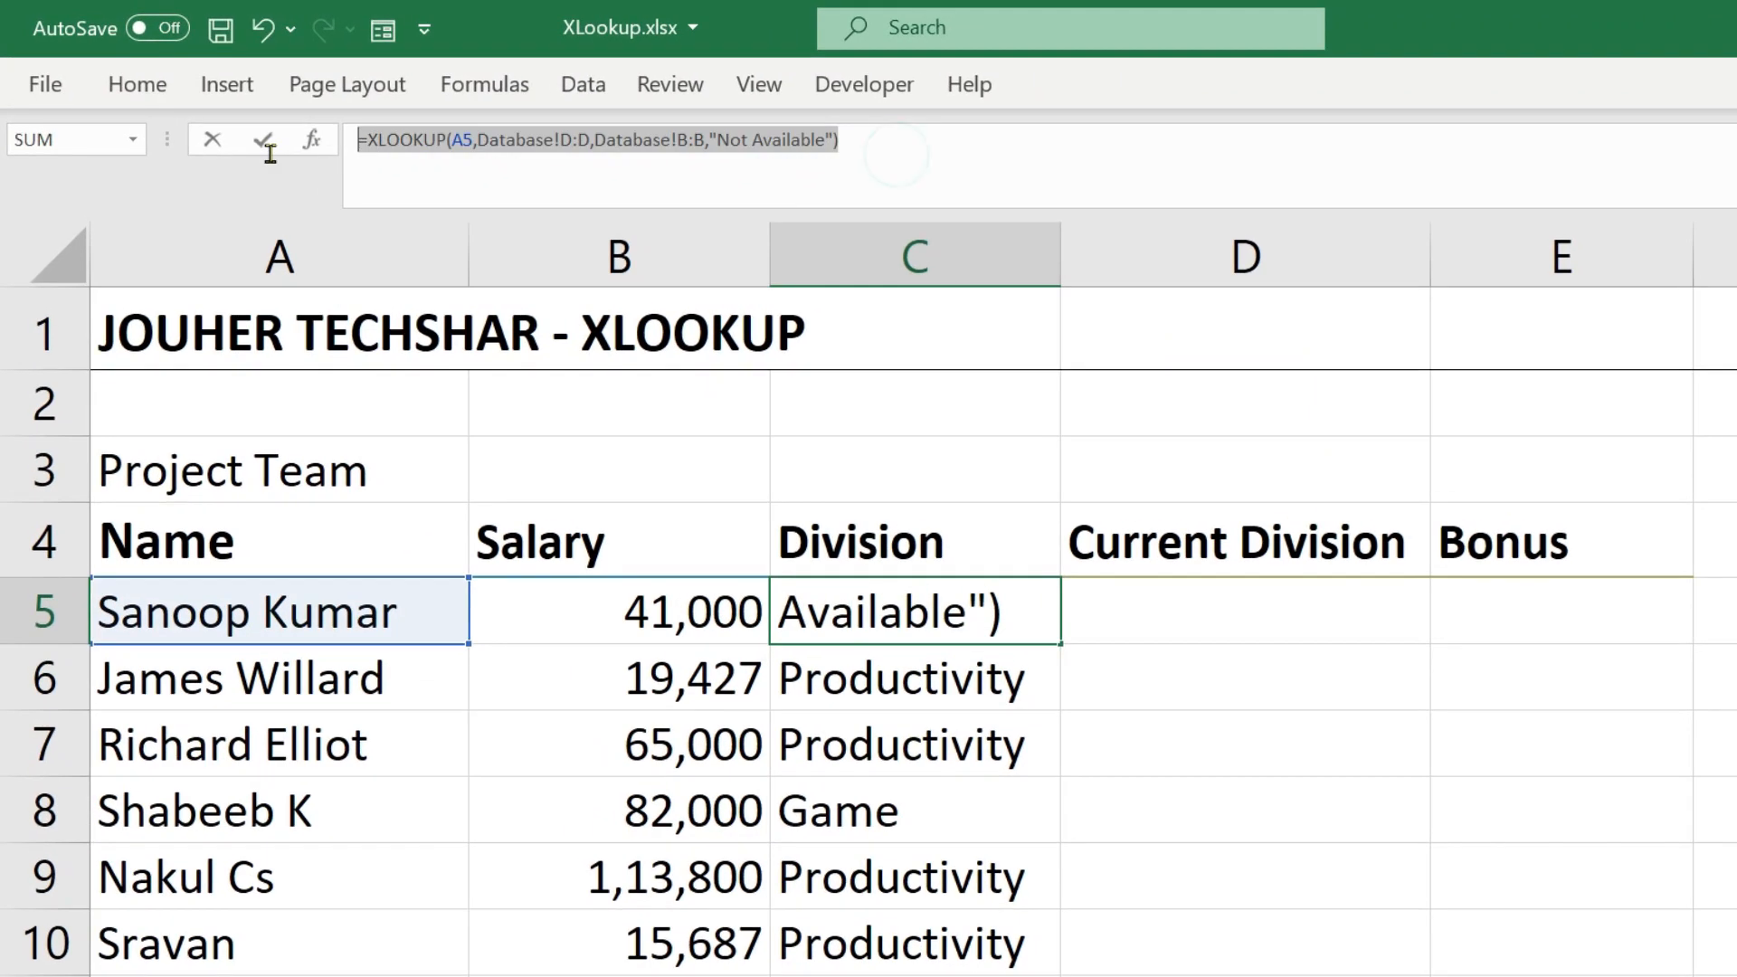
pyautogui.click(263, 141)
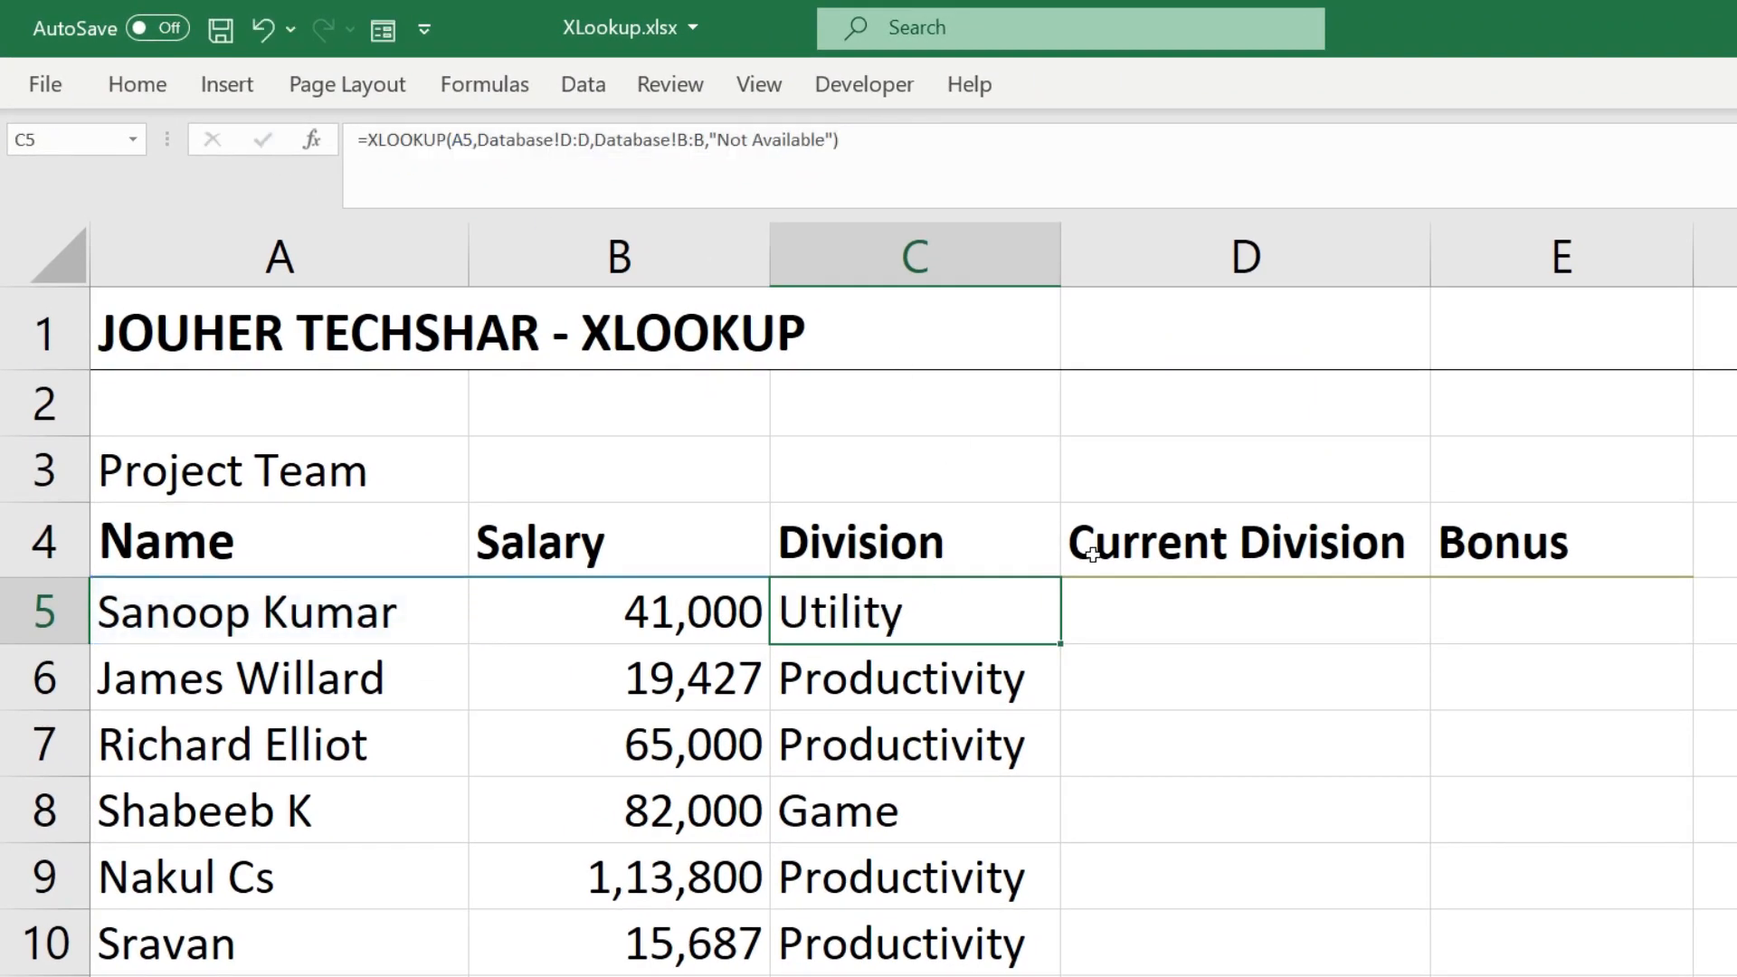
pyautogui.click(1131, 612)
pyautogui.click(827, 150)
pyautogui.hotkey('ctrl', 'v')
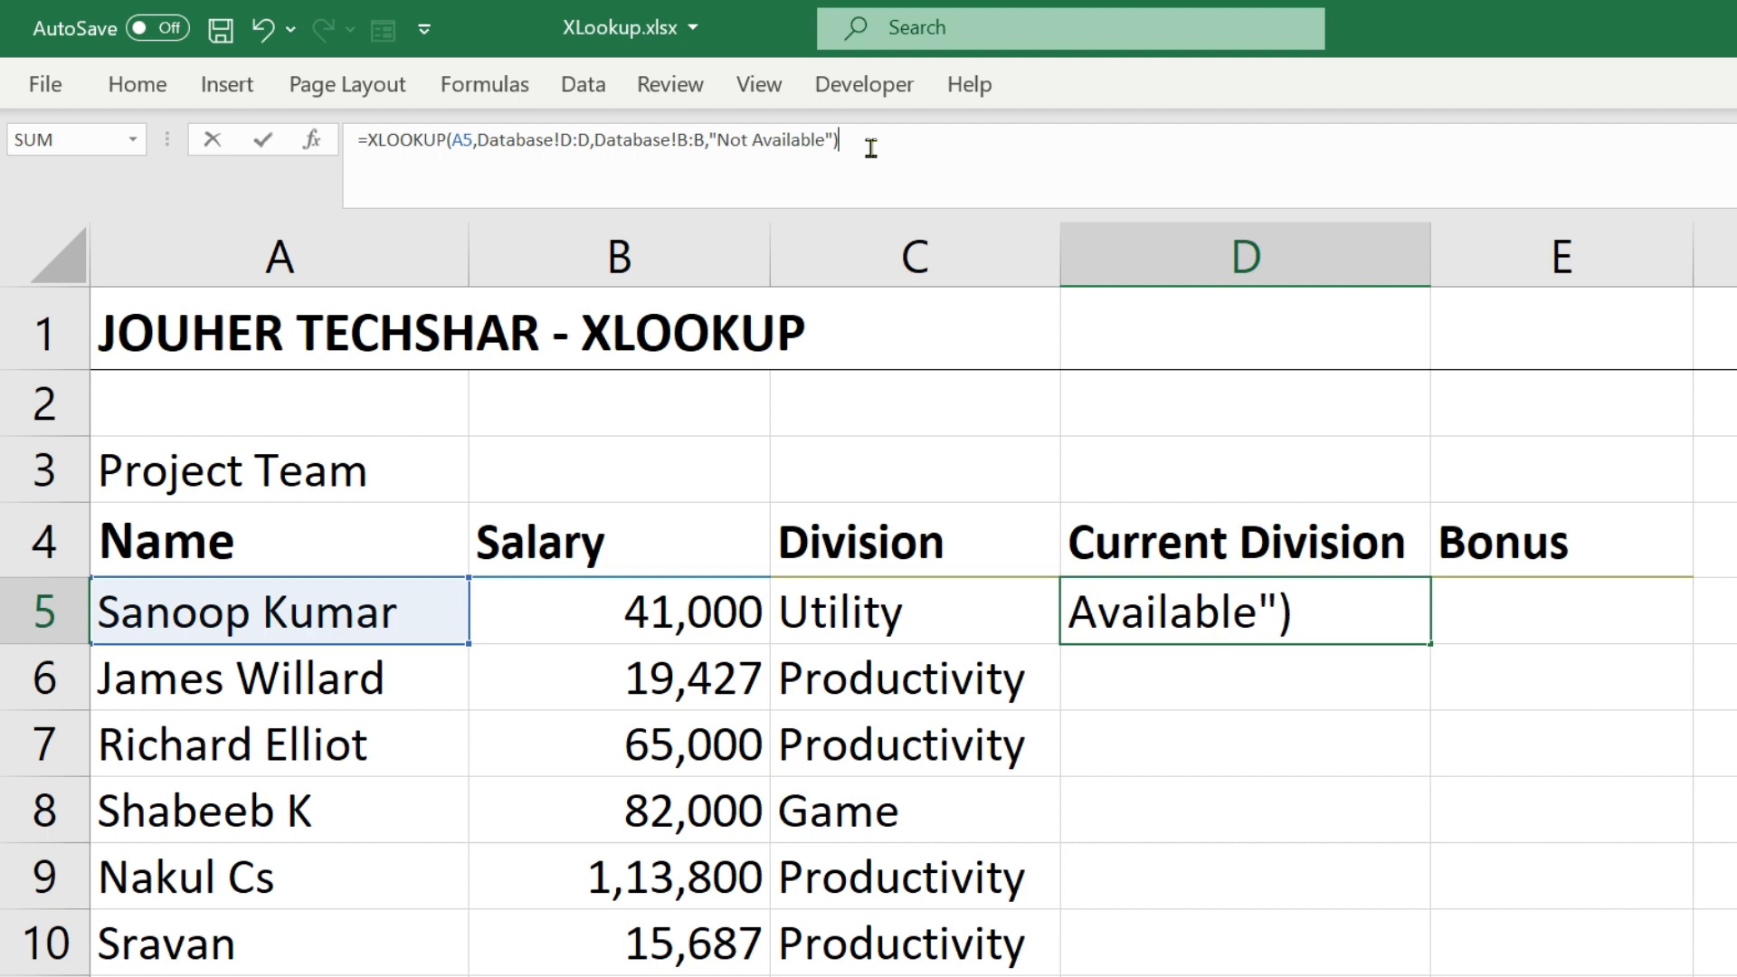
# Step: Extend D5's XLOOKUP with an empty match mode and search mode -1 (last-to-first), and fill it down the Current Division column to D12
pyautogui.press('BackSpace')
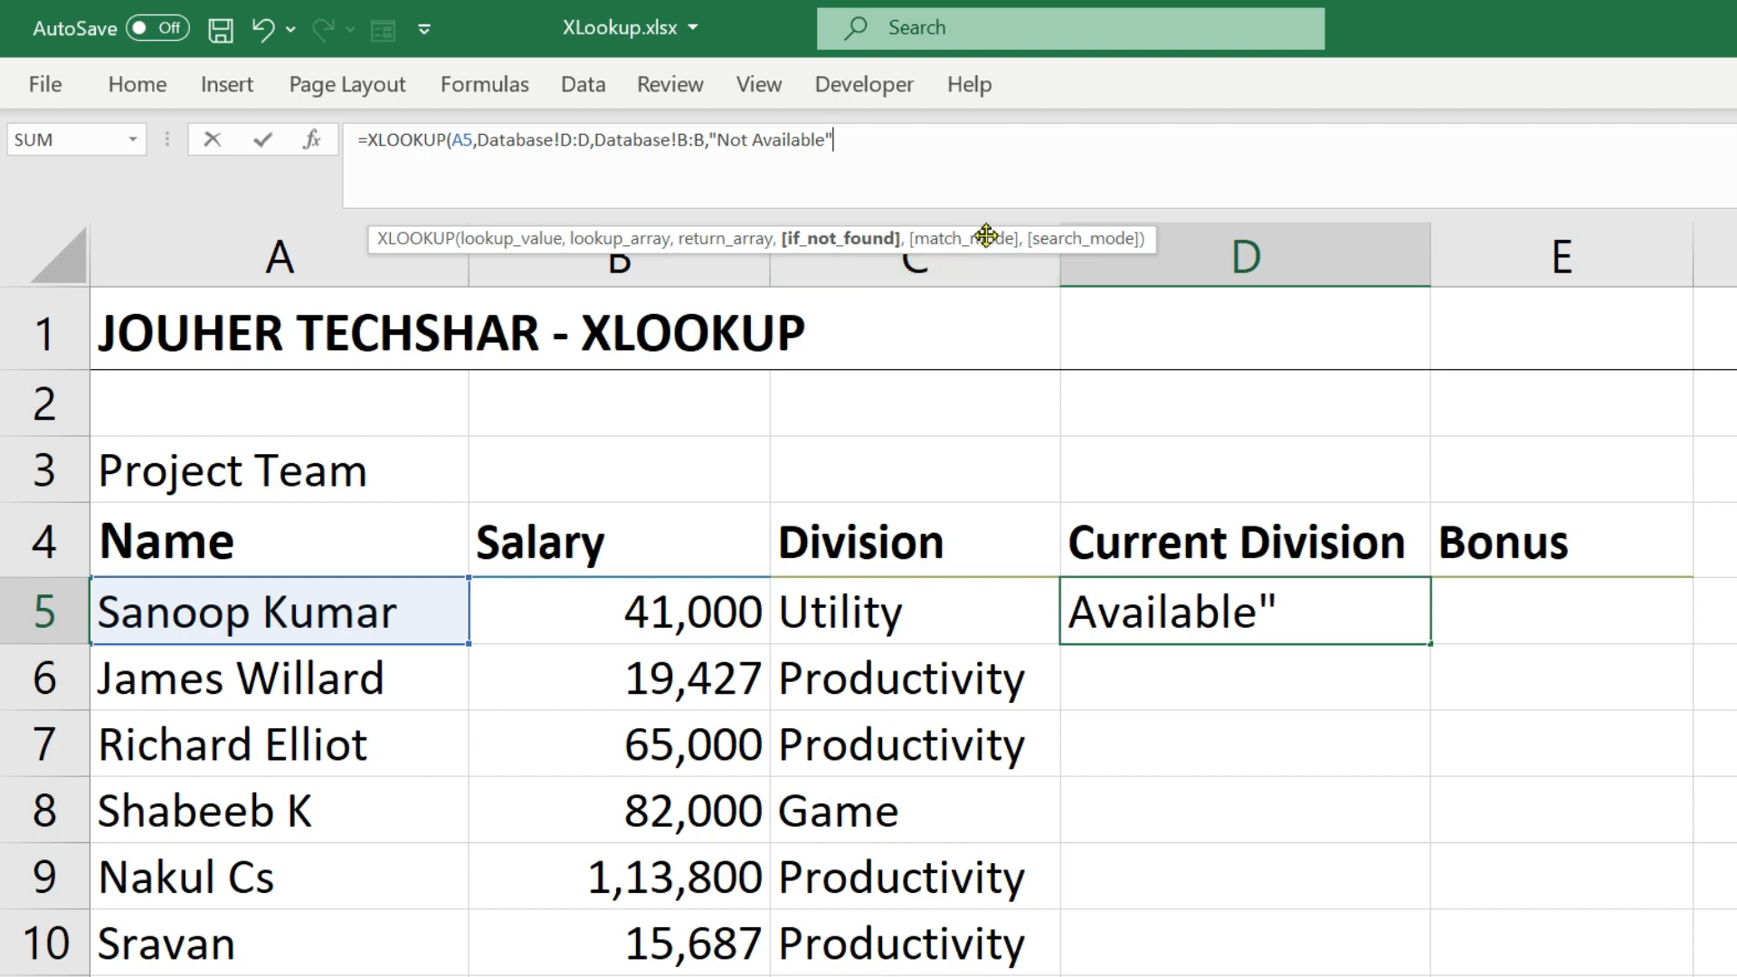
pyautogui.write(',')
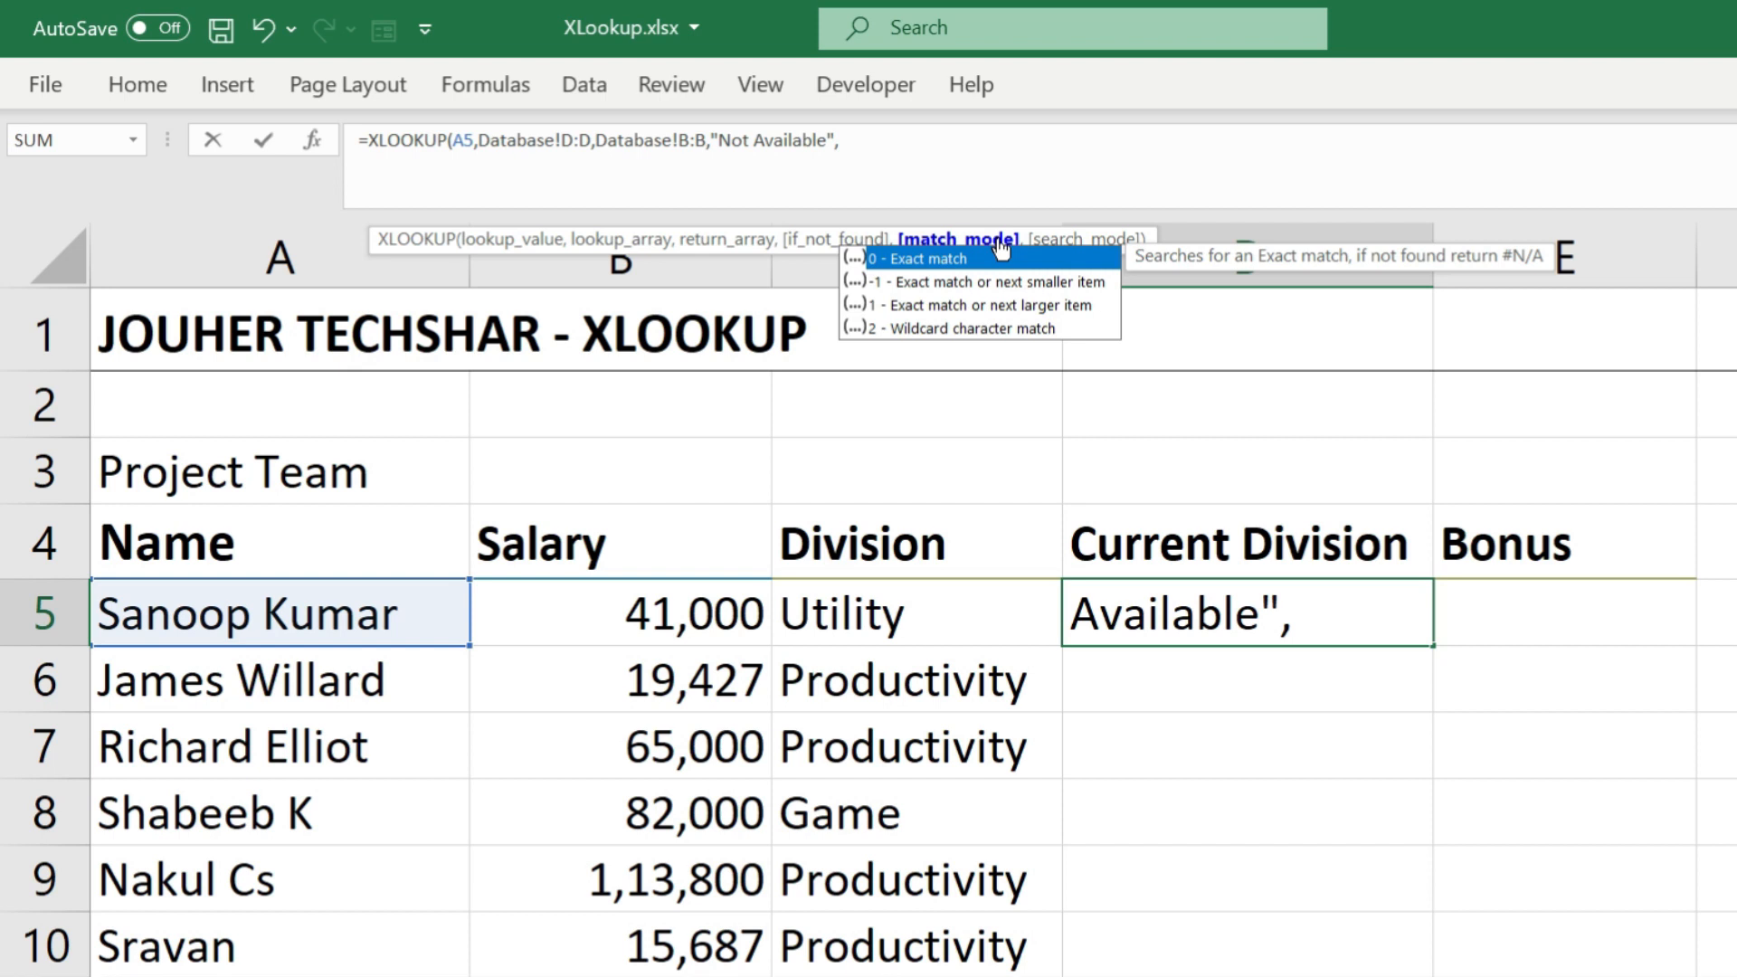
pyautogui.write(',')
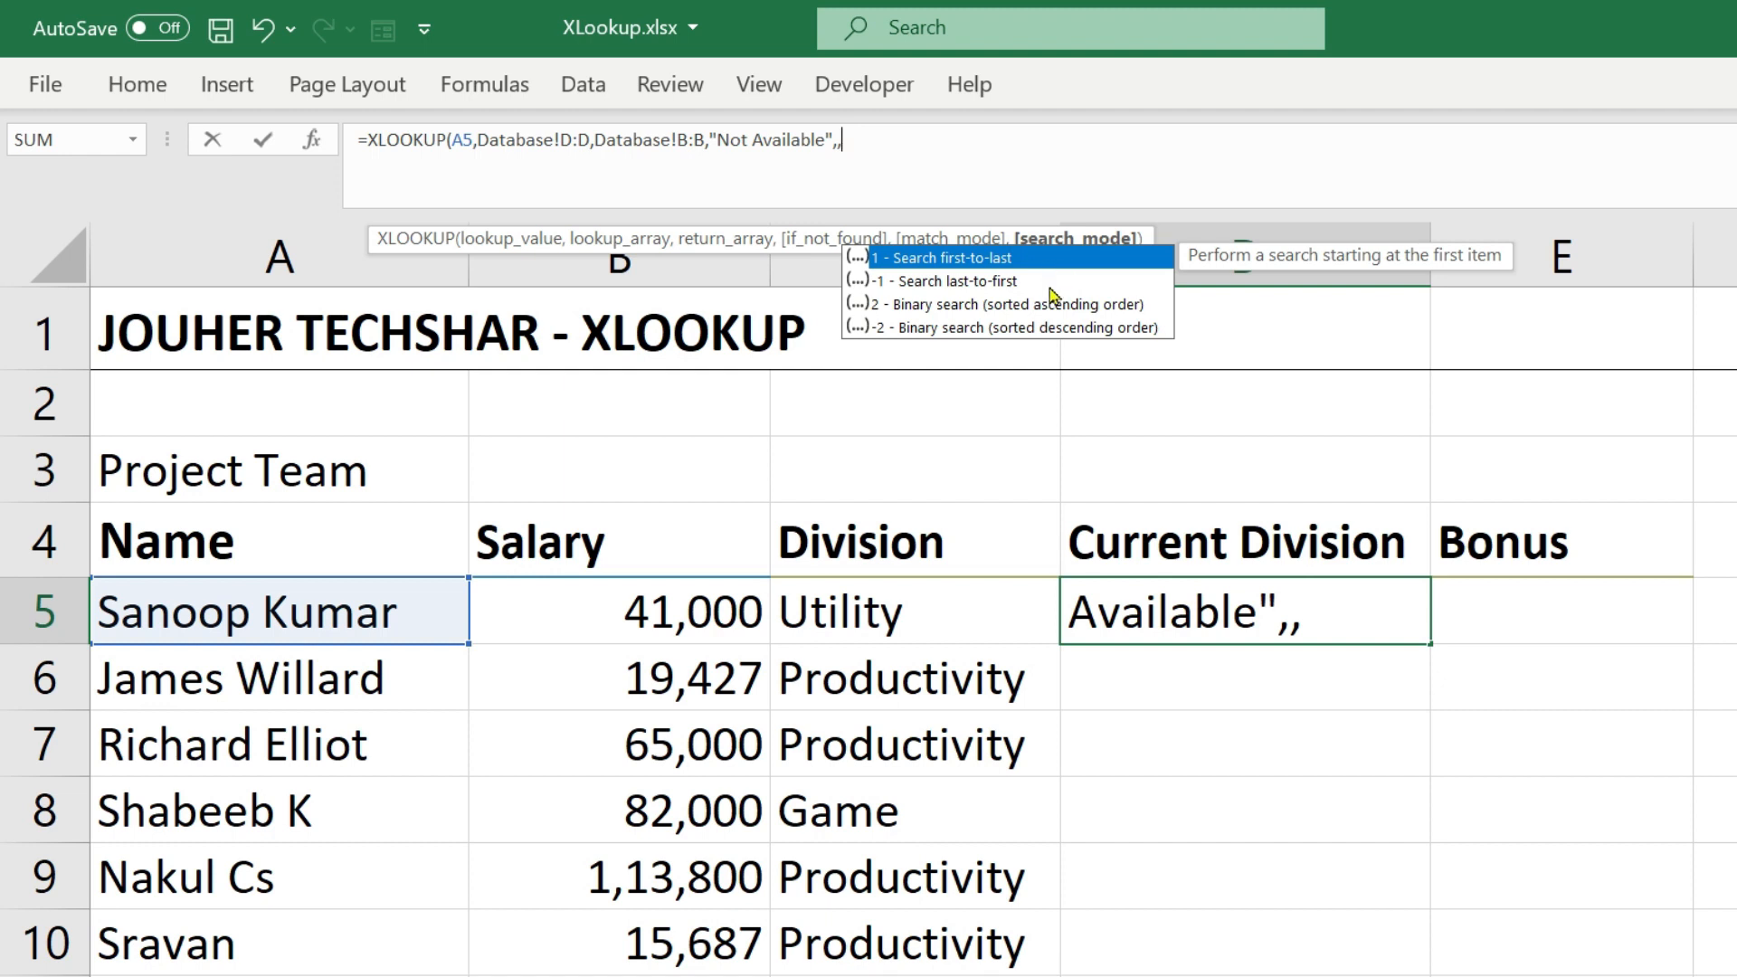
pyautogui.click(970, 288)
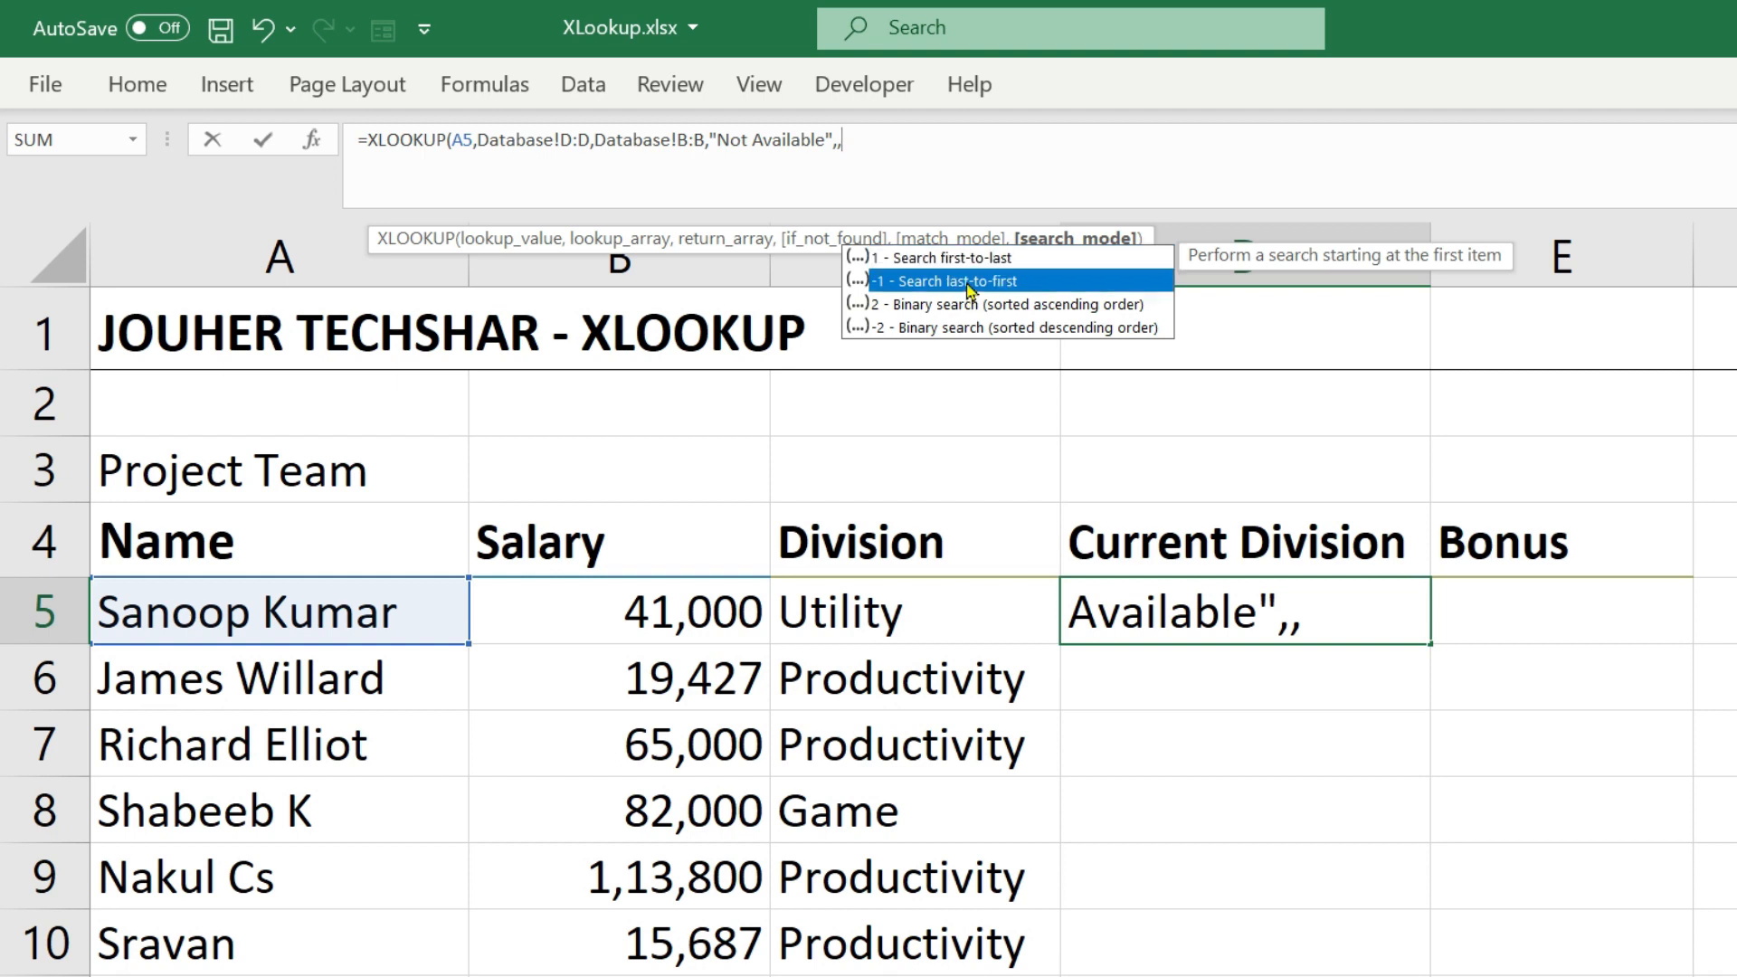
pyautogui.doubleClick(1043, 281)
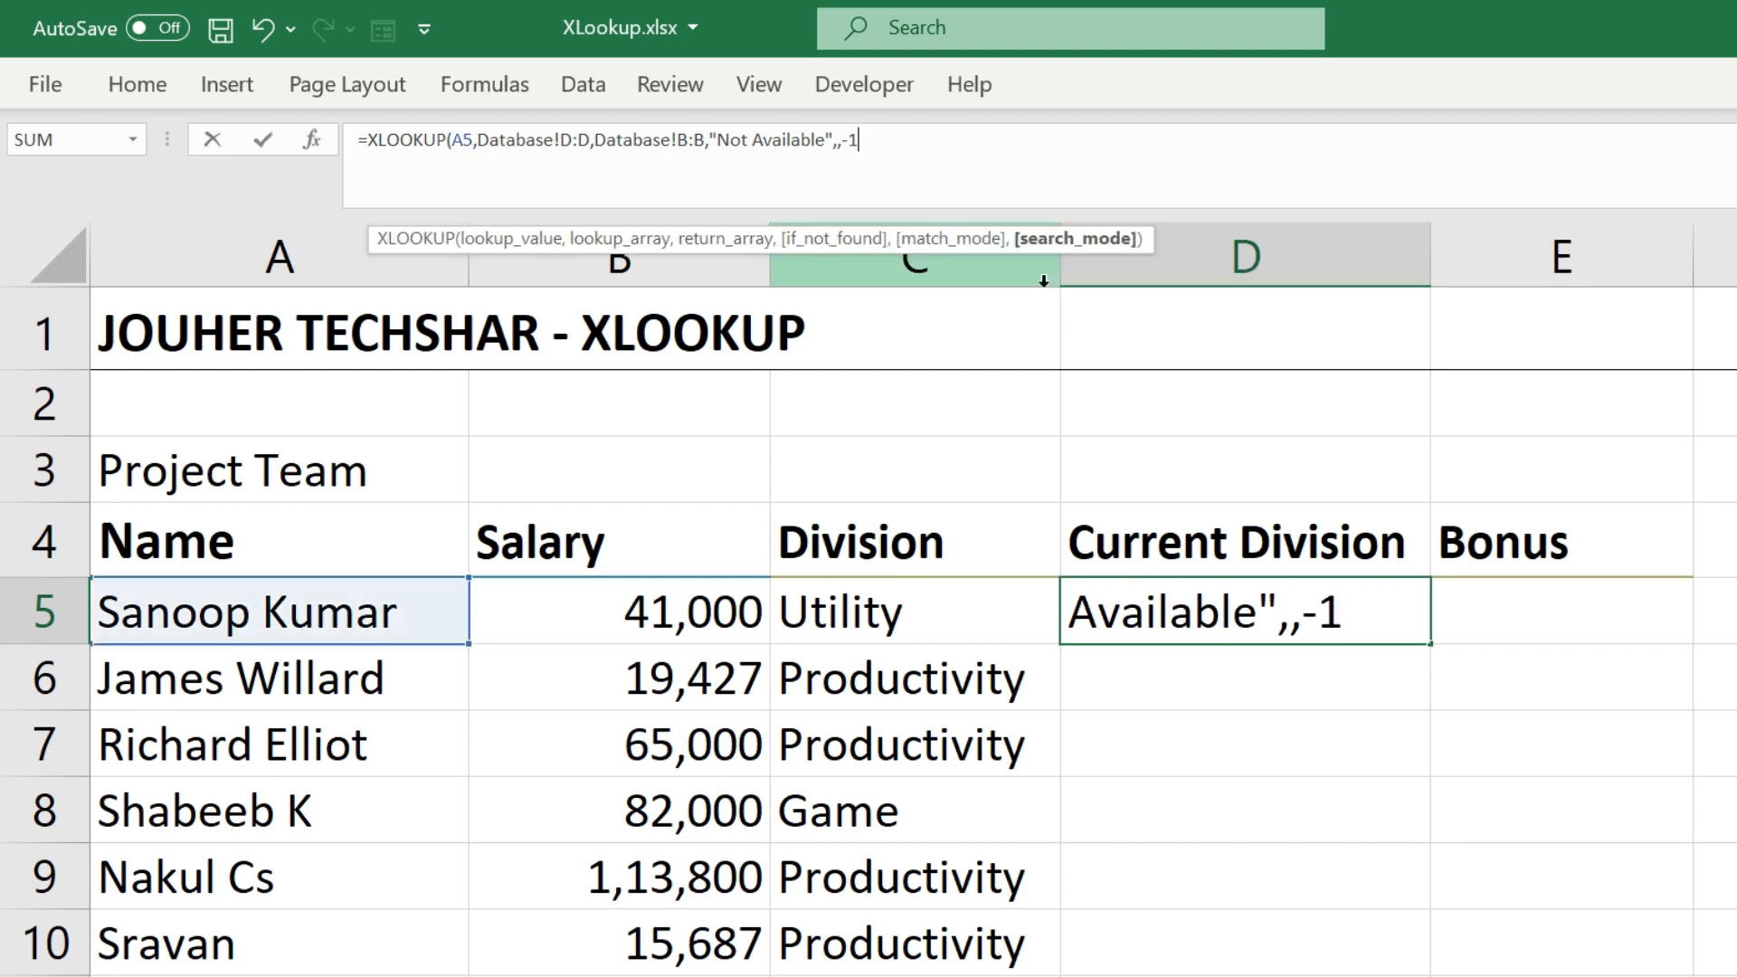
pyautogui.write(')')
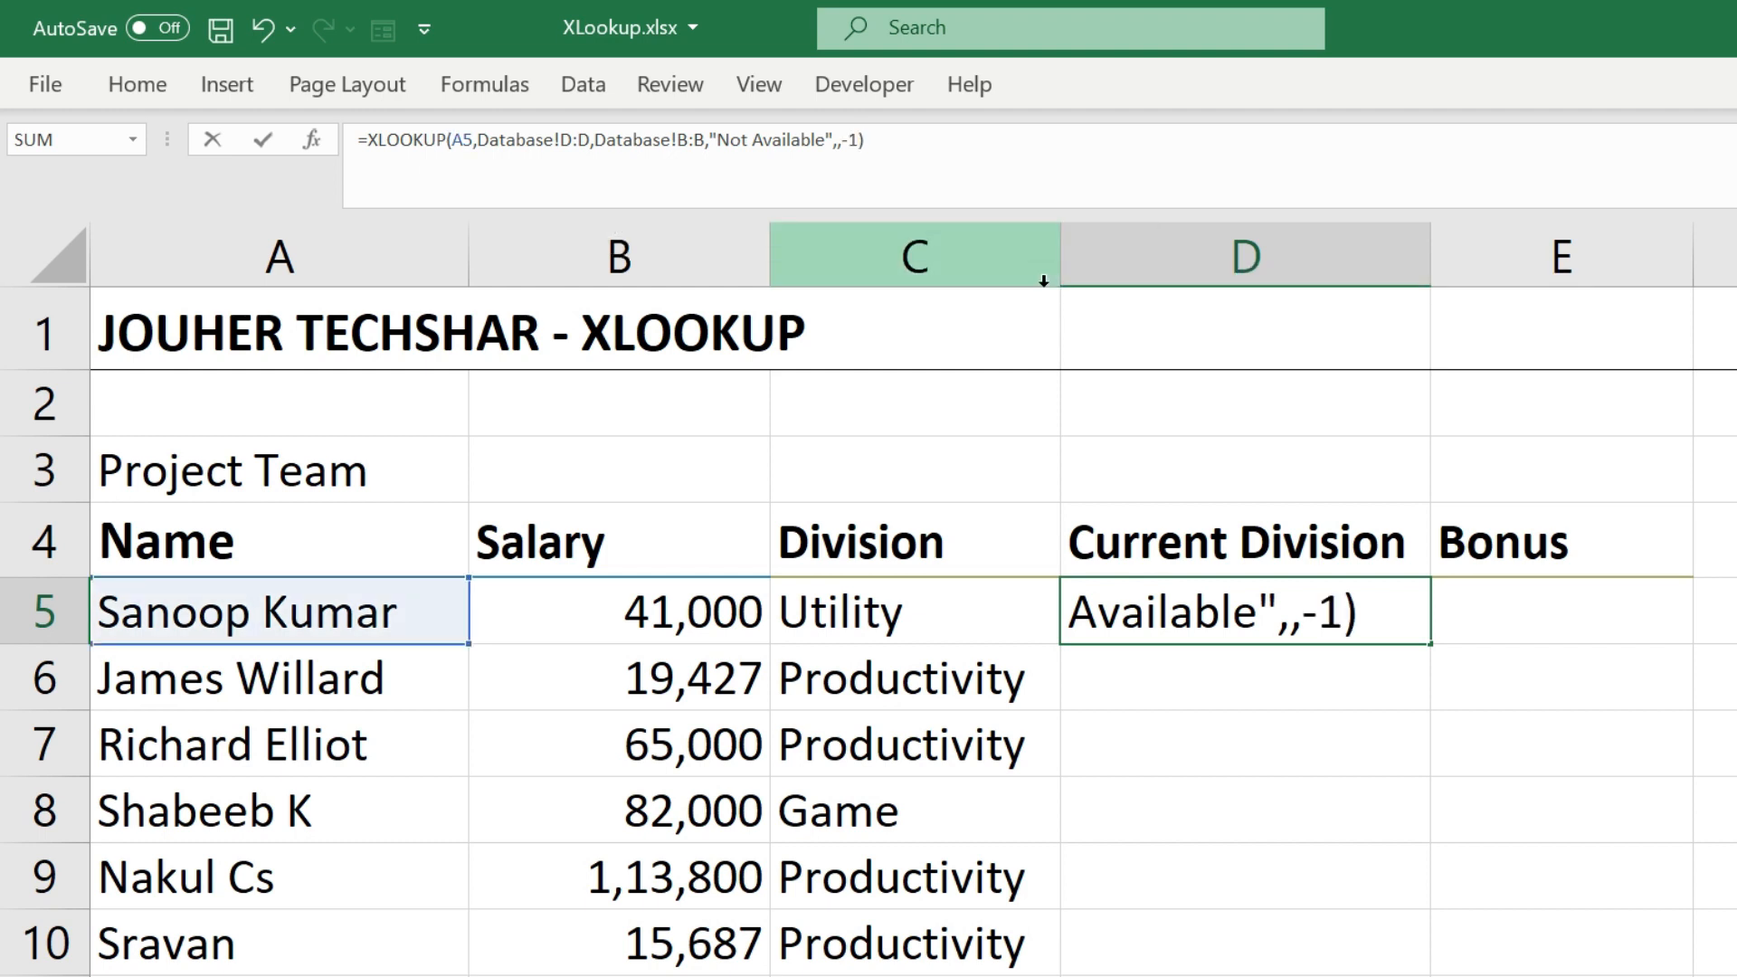
pyautogui.press('Return')
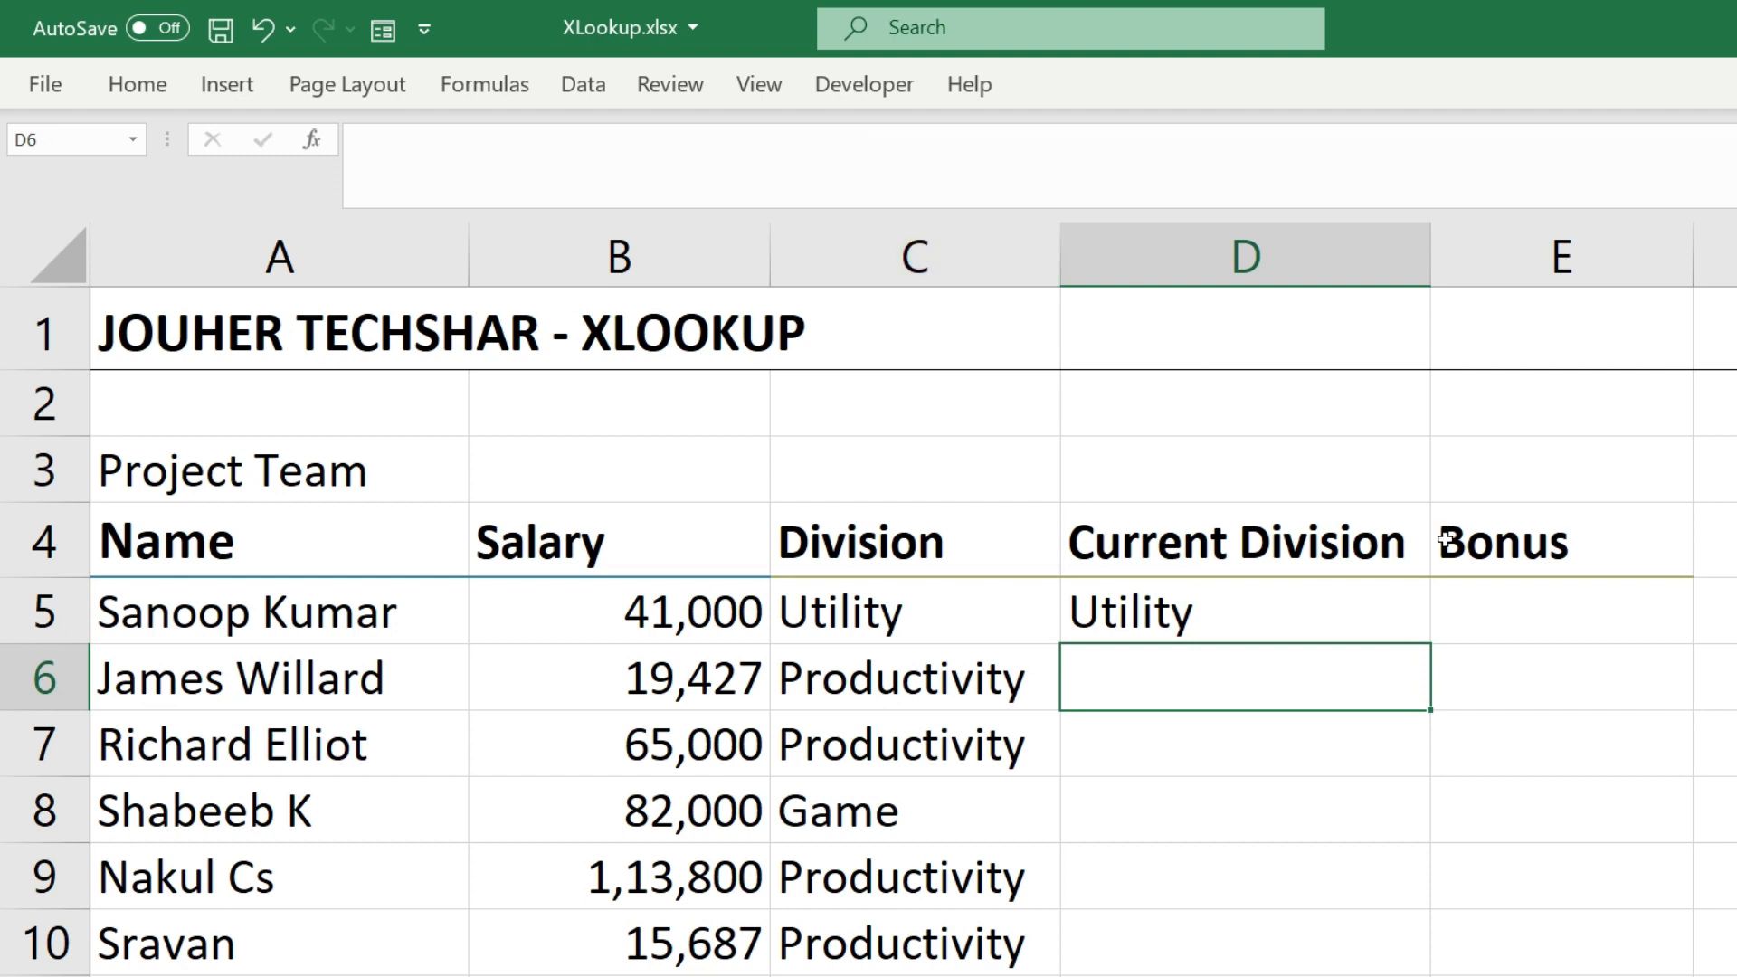
pyautogui.click(1394, 606)
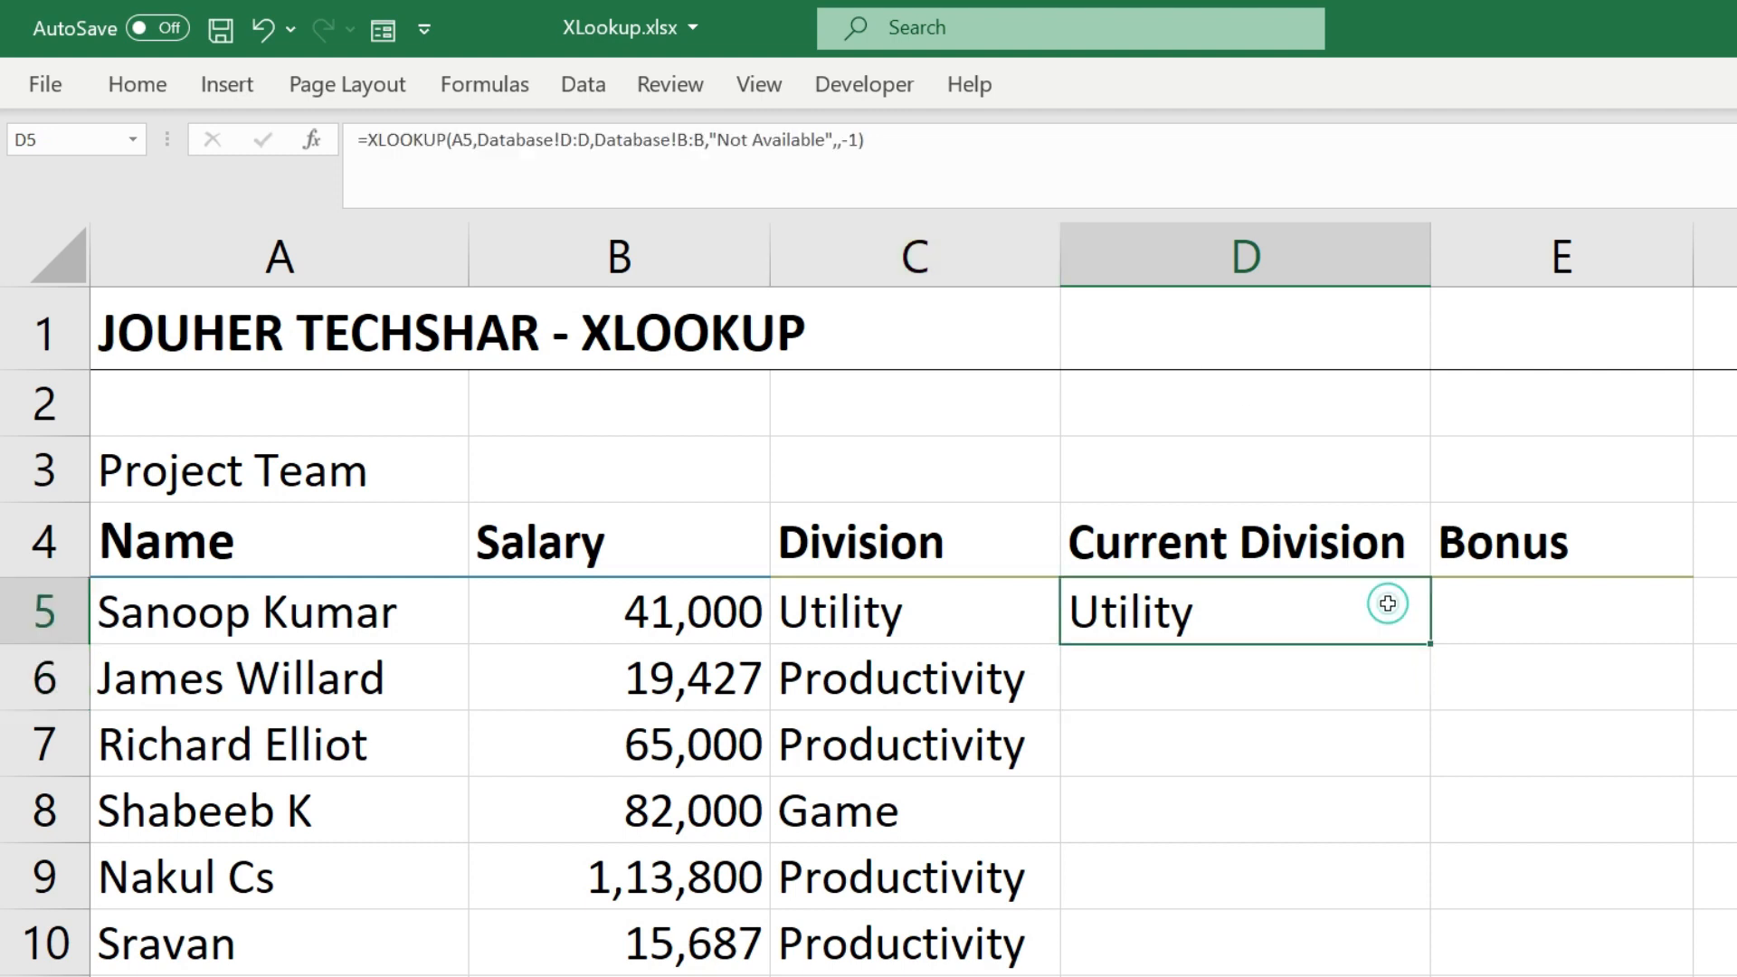
pyautogui.doubleClick(1430, 648)
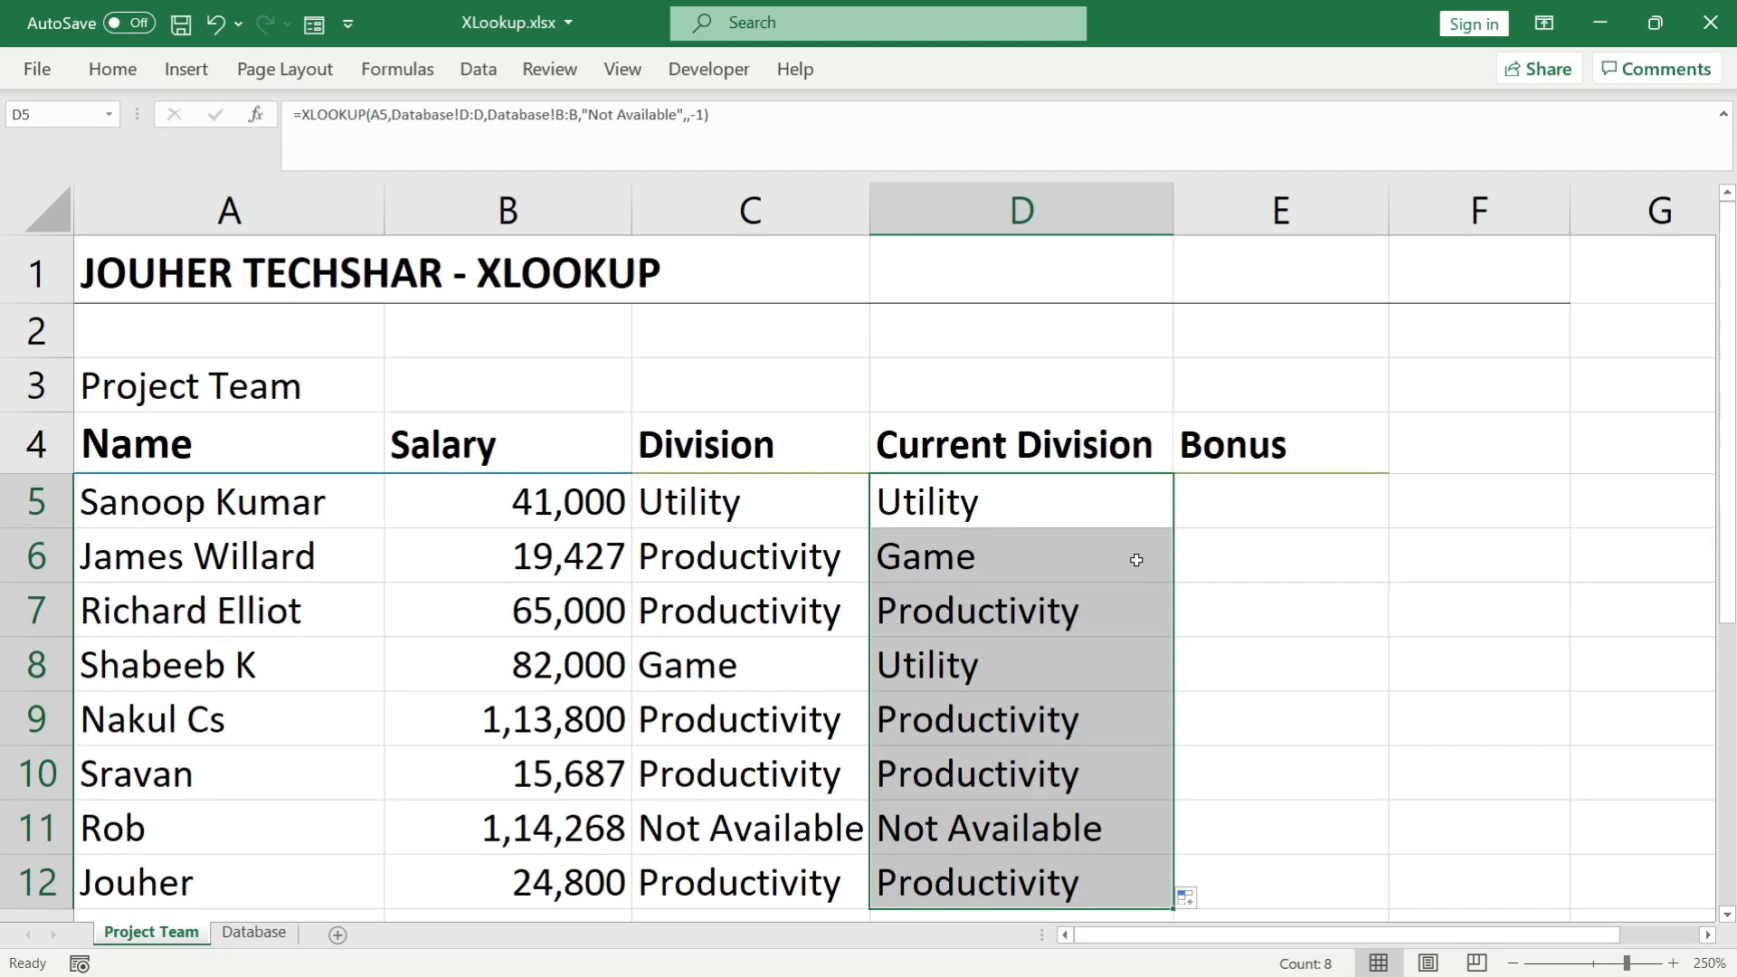
# Step: Compare the Division and Current Division results in rows 6 and 8, and examine the Database name order behind the last-to-first search
pyautogui.moveTo(1136, 560); pyautogui.dragTo(290, 558)
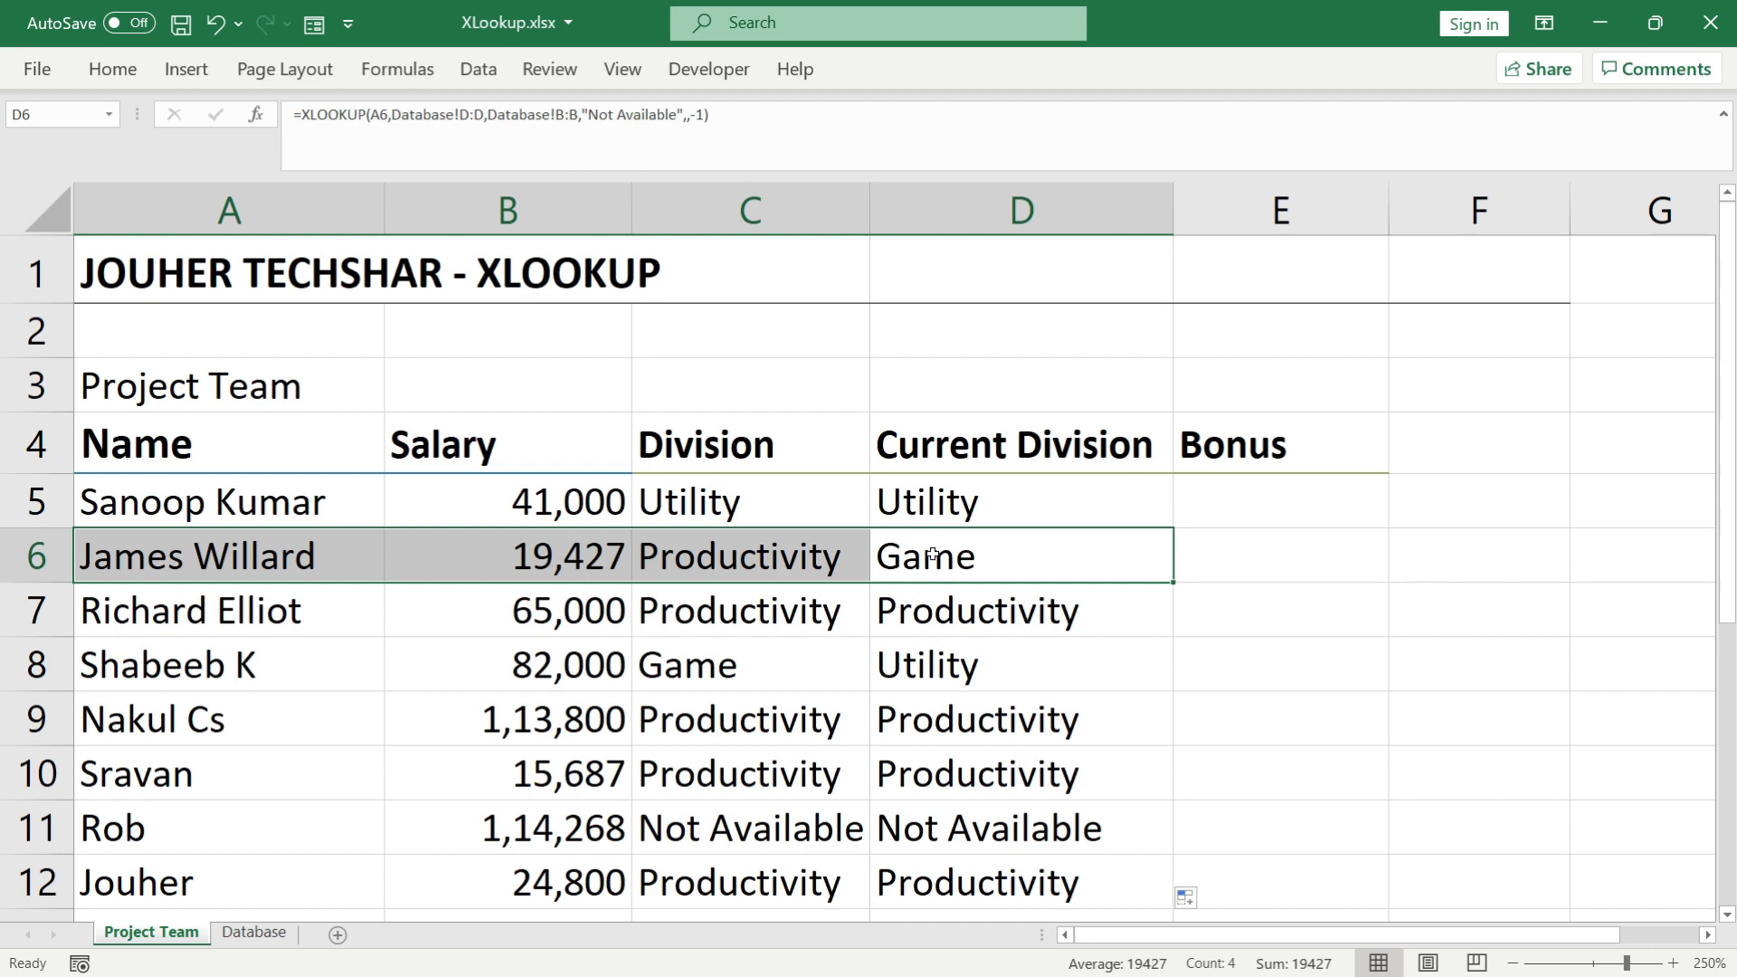
pyautogui.click(326, 685)
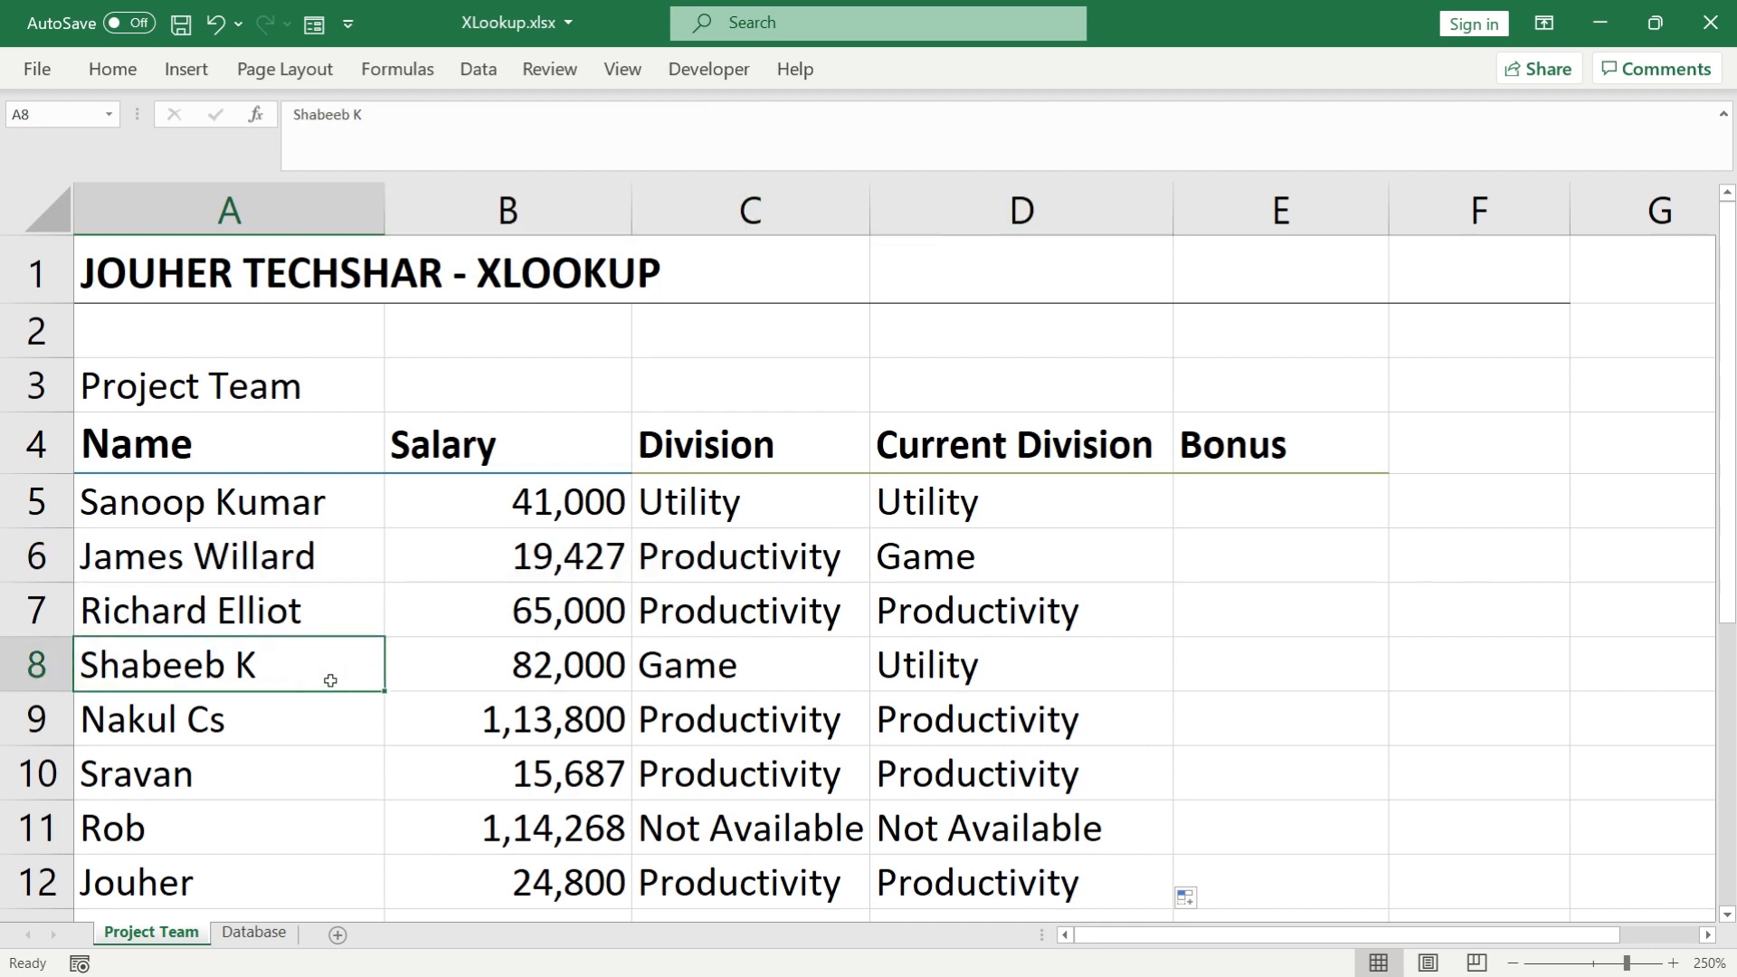
pyautogui.click(891, 684)
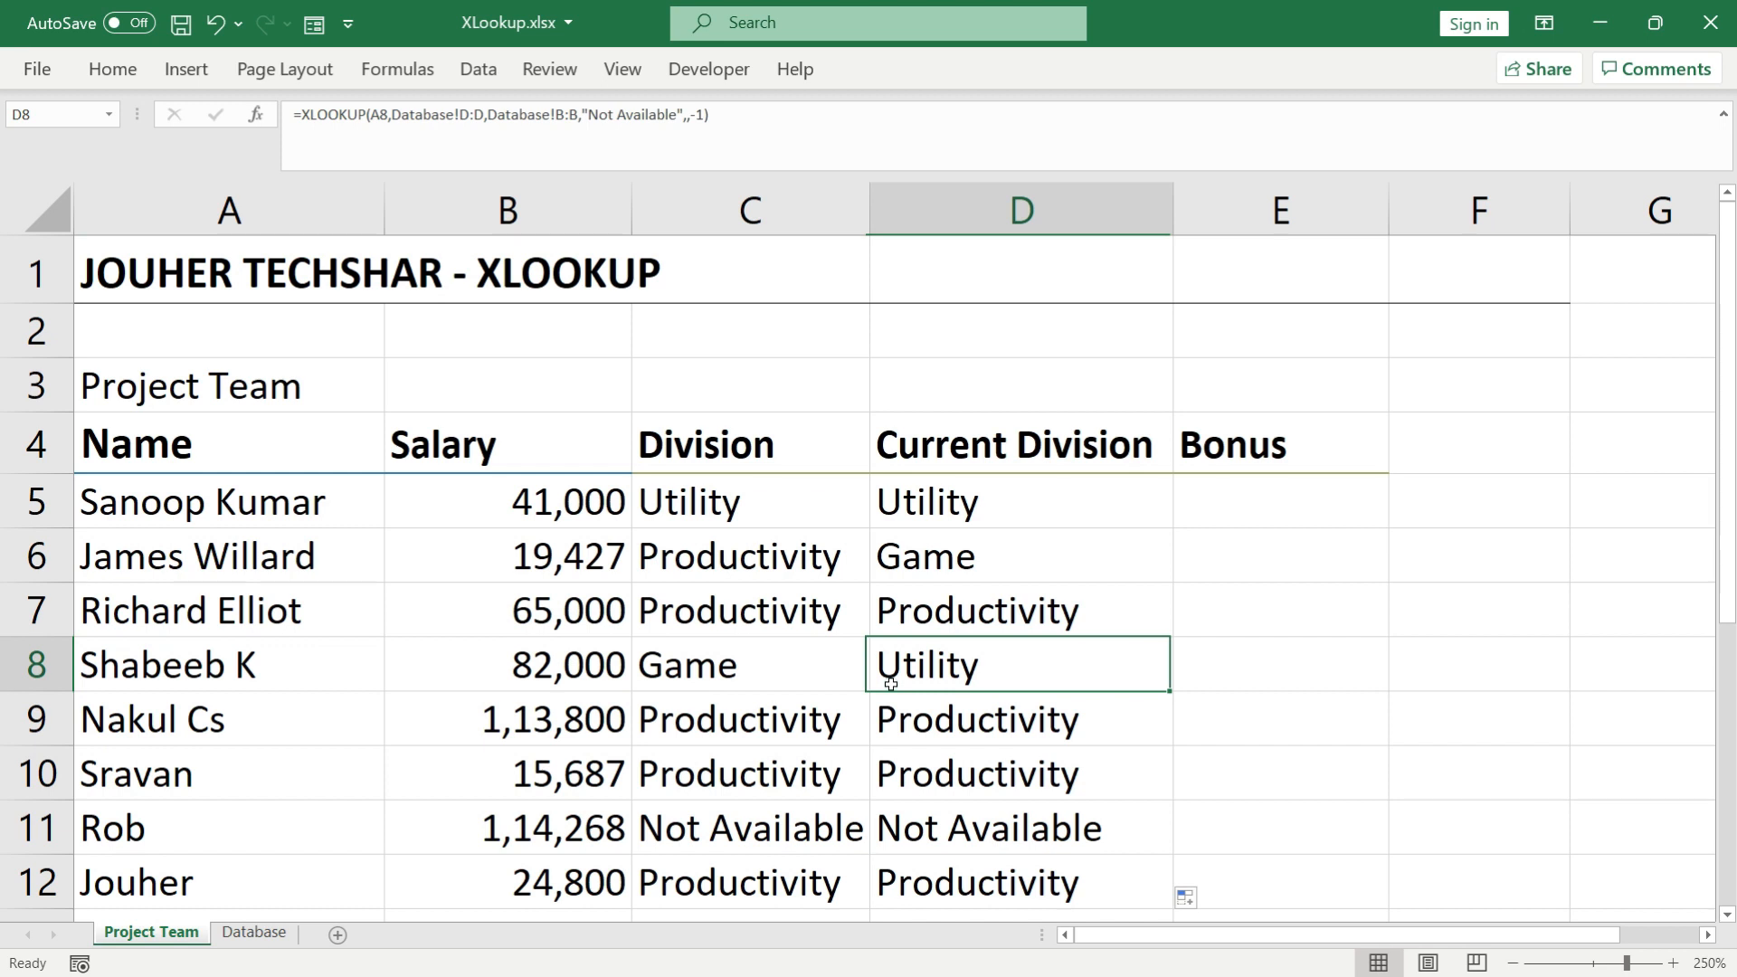
pyautogui.click(253, 932)
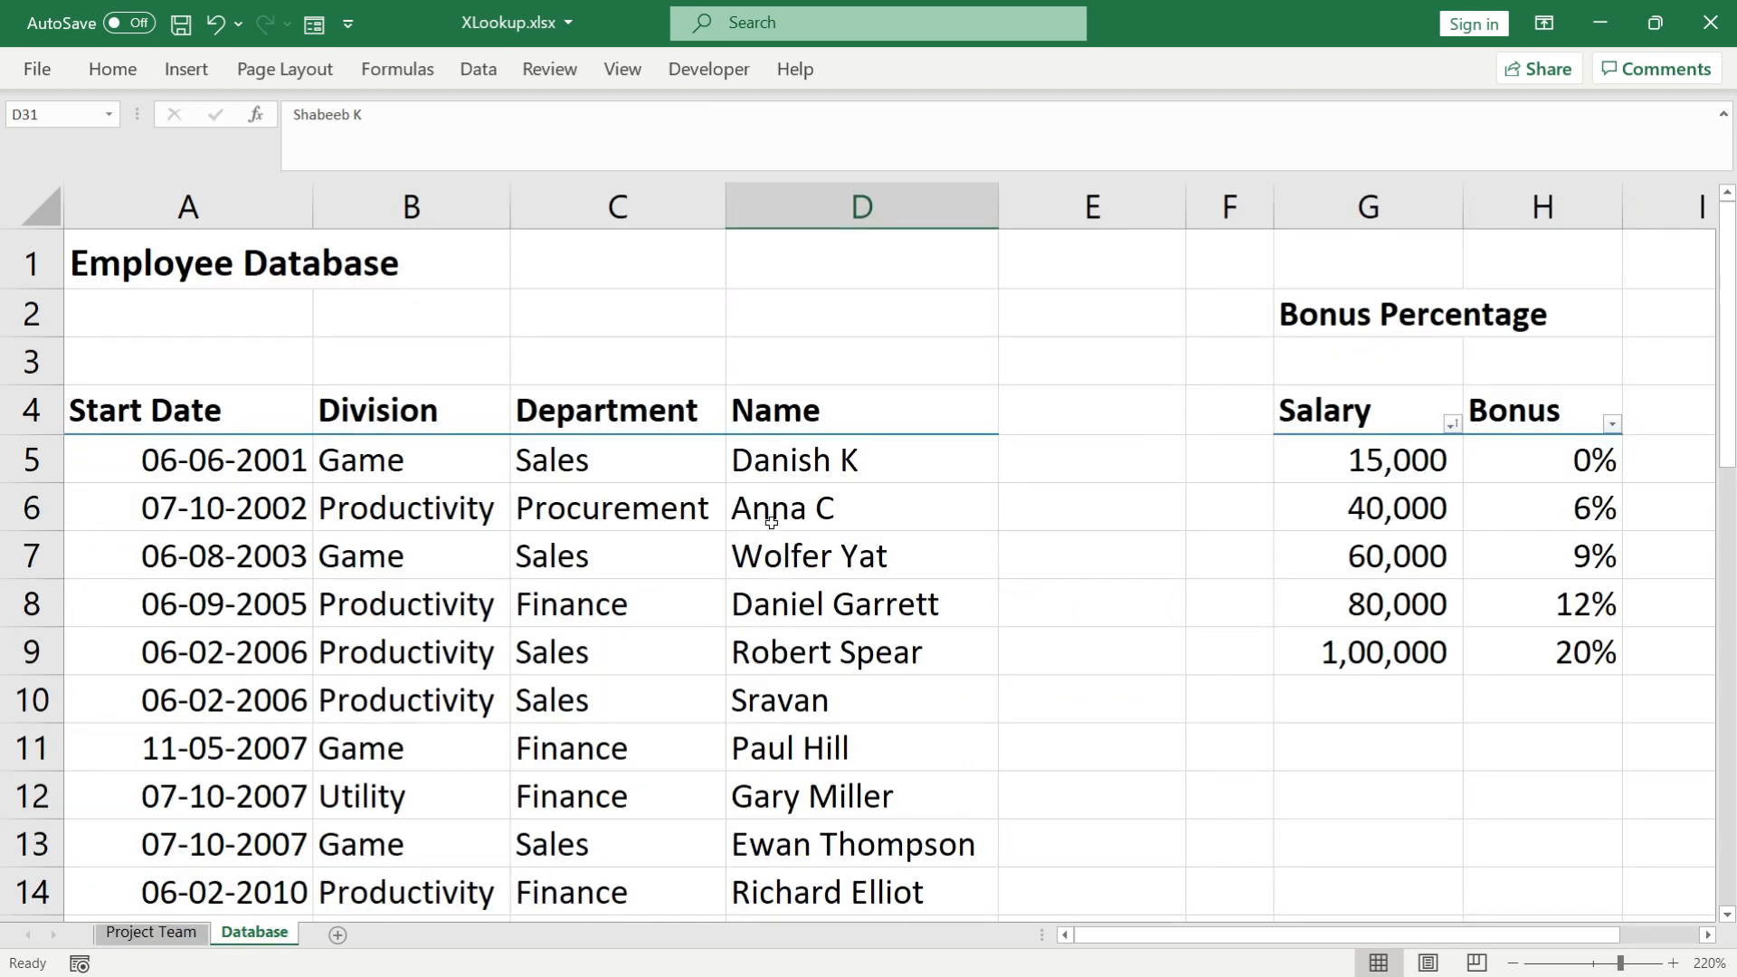
pyautogui.moveTo(783, 461); pyautogui.dragTo(770, 817)
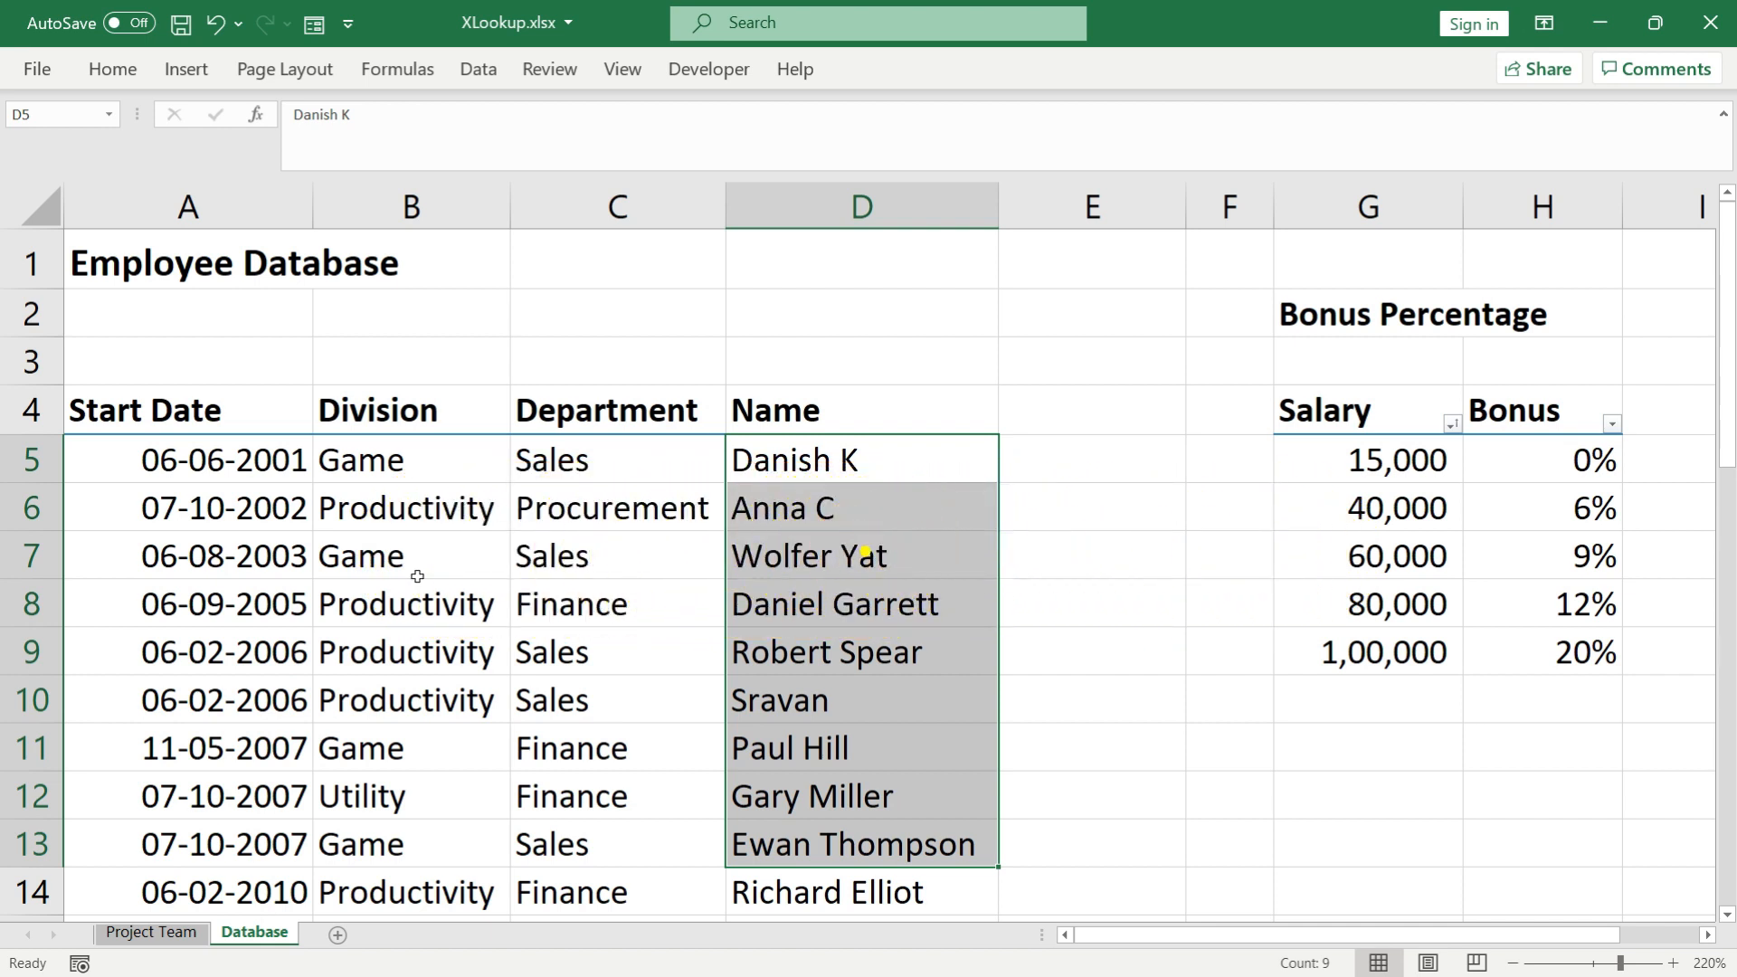
pyautogui.click(151, 932)
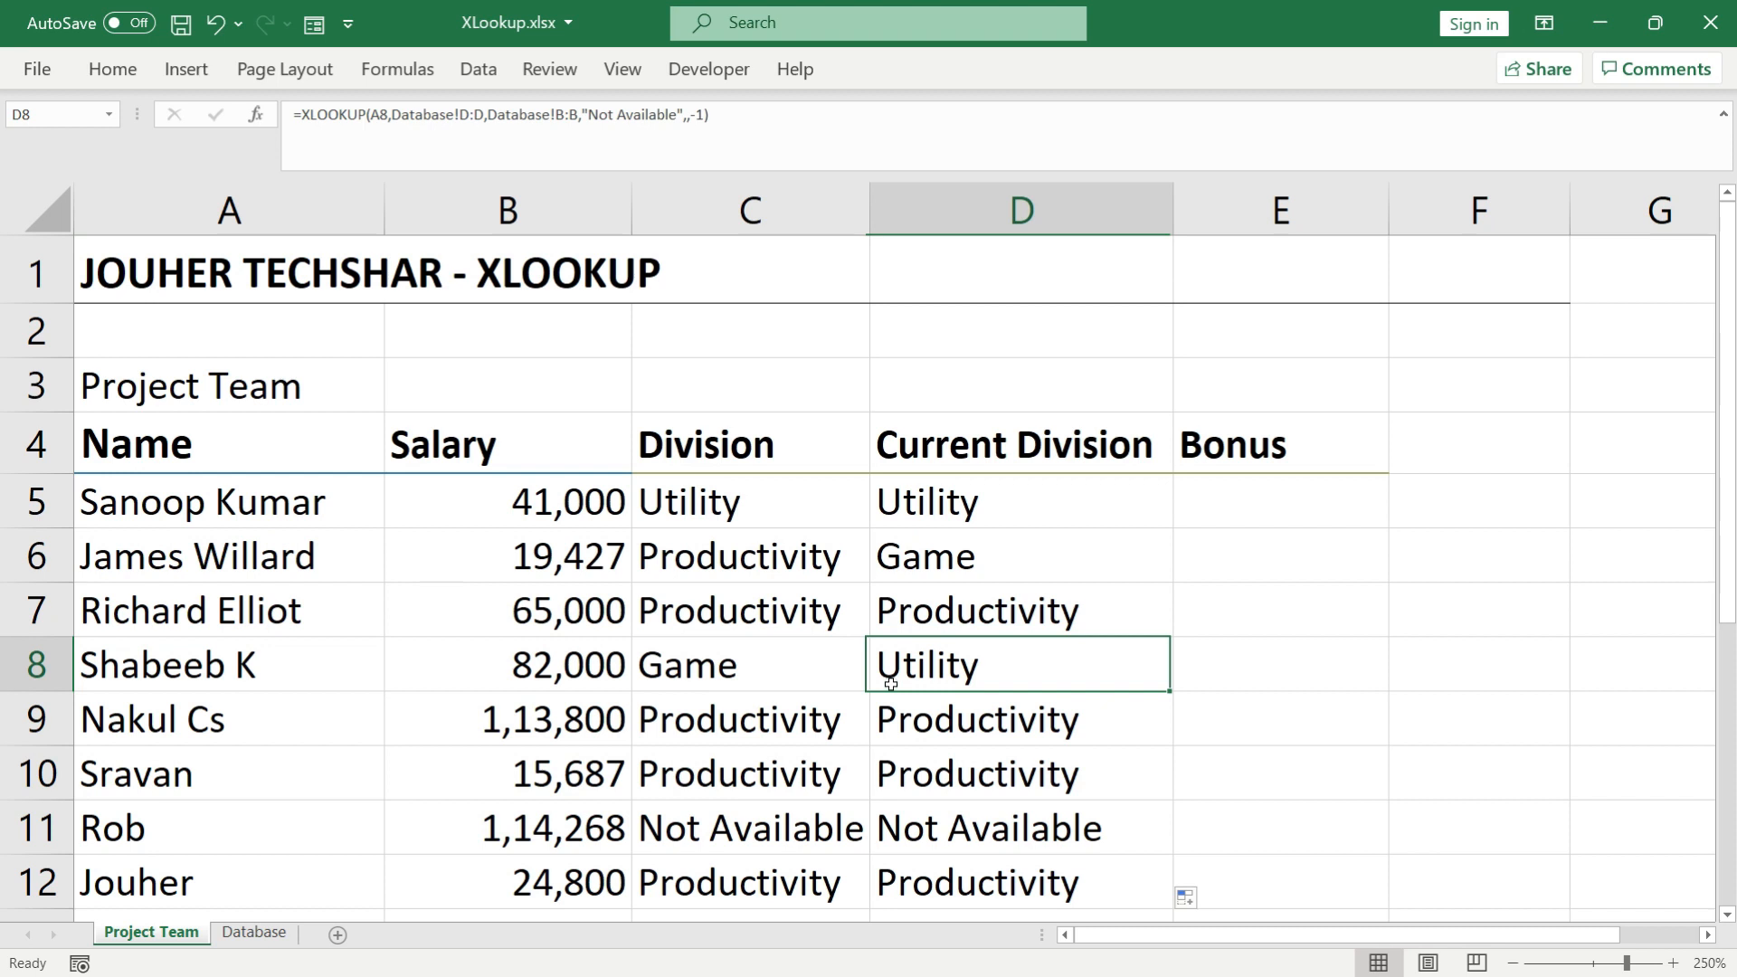
pyautogui.moveTo(905, 443); pyautogui.dragTo(942, 868)
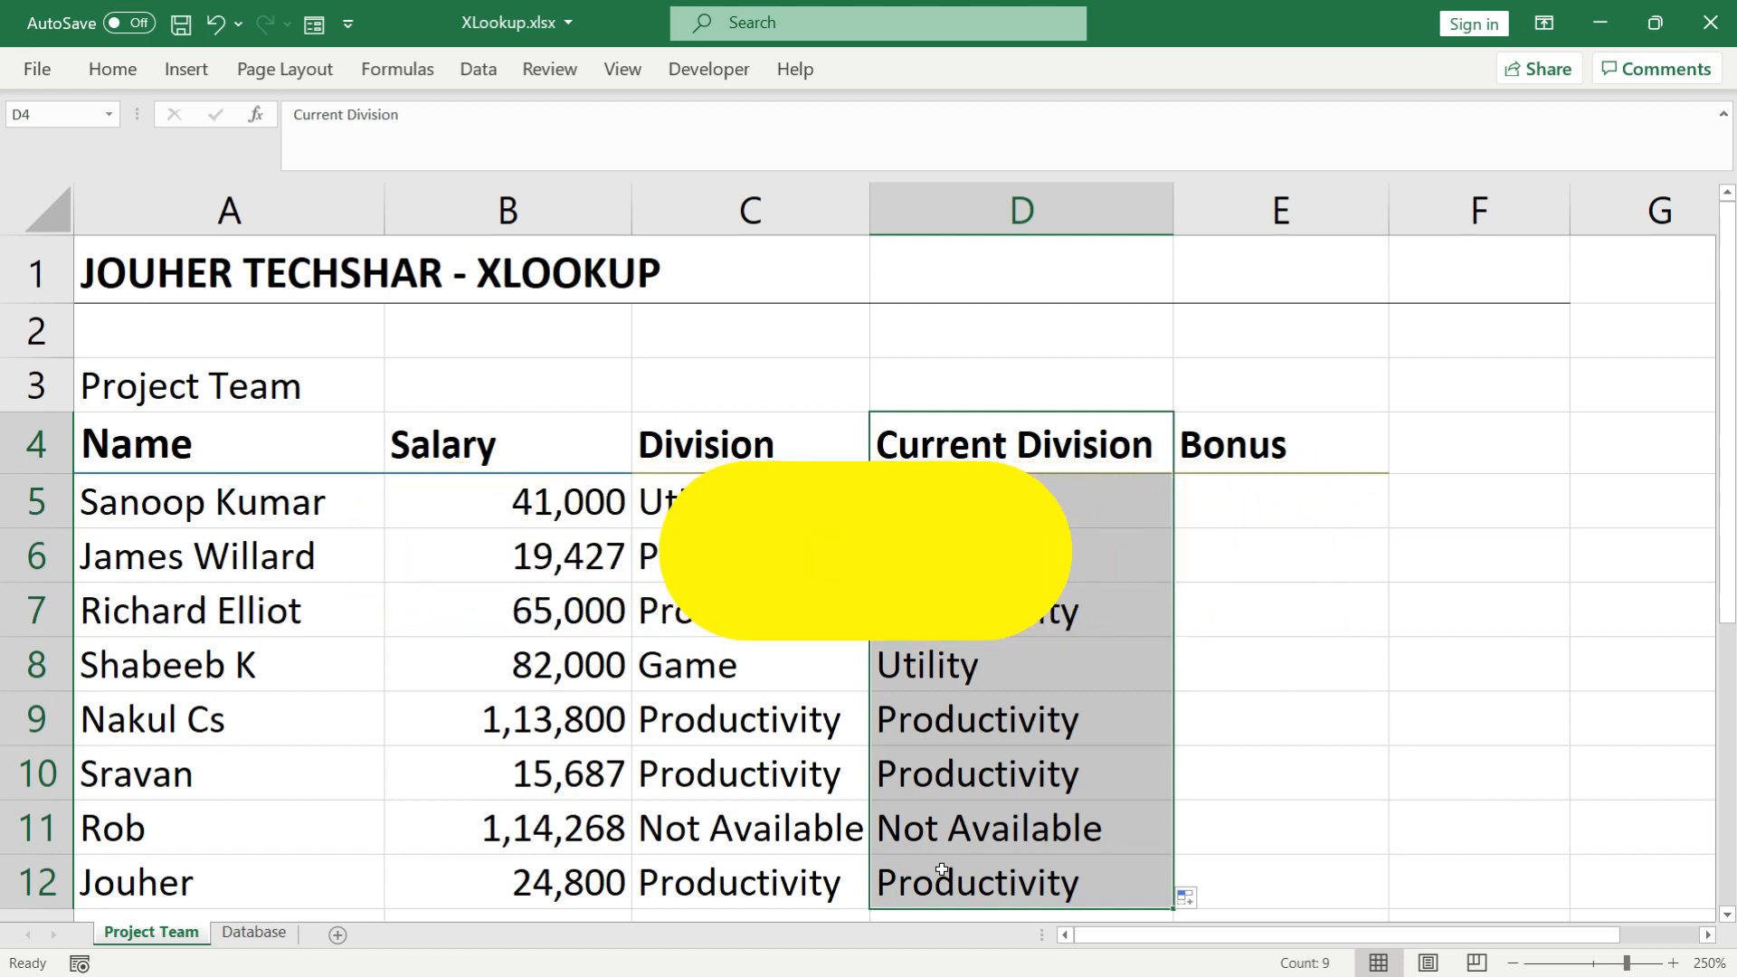
# Step: Examine the salary tiers and rates in the Database sheet's Bonus Percentage table, and return to E5 under Bonus on Project Team
pyautogui.click(1235, 455)
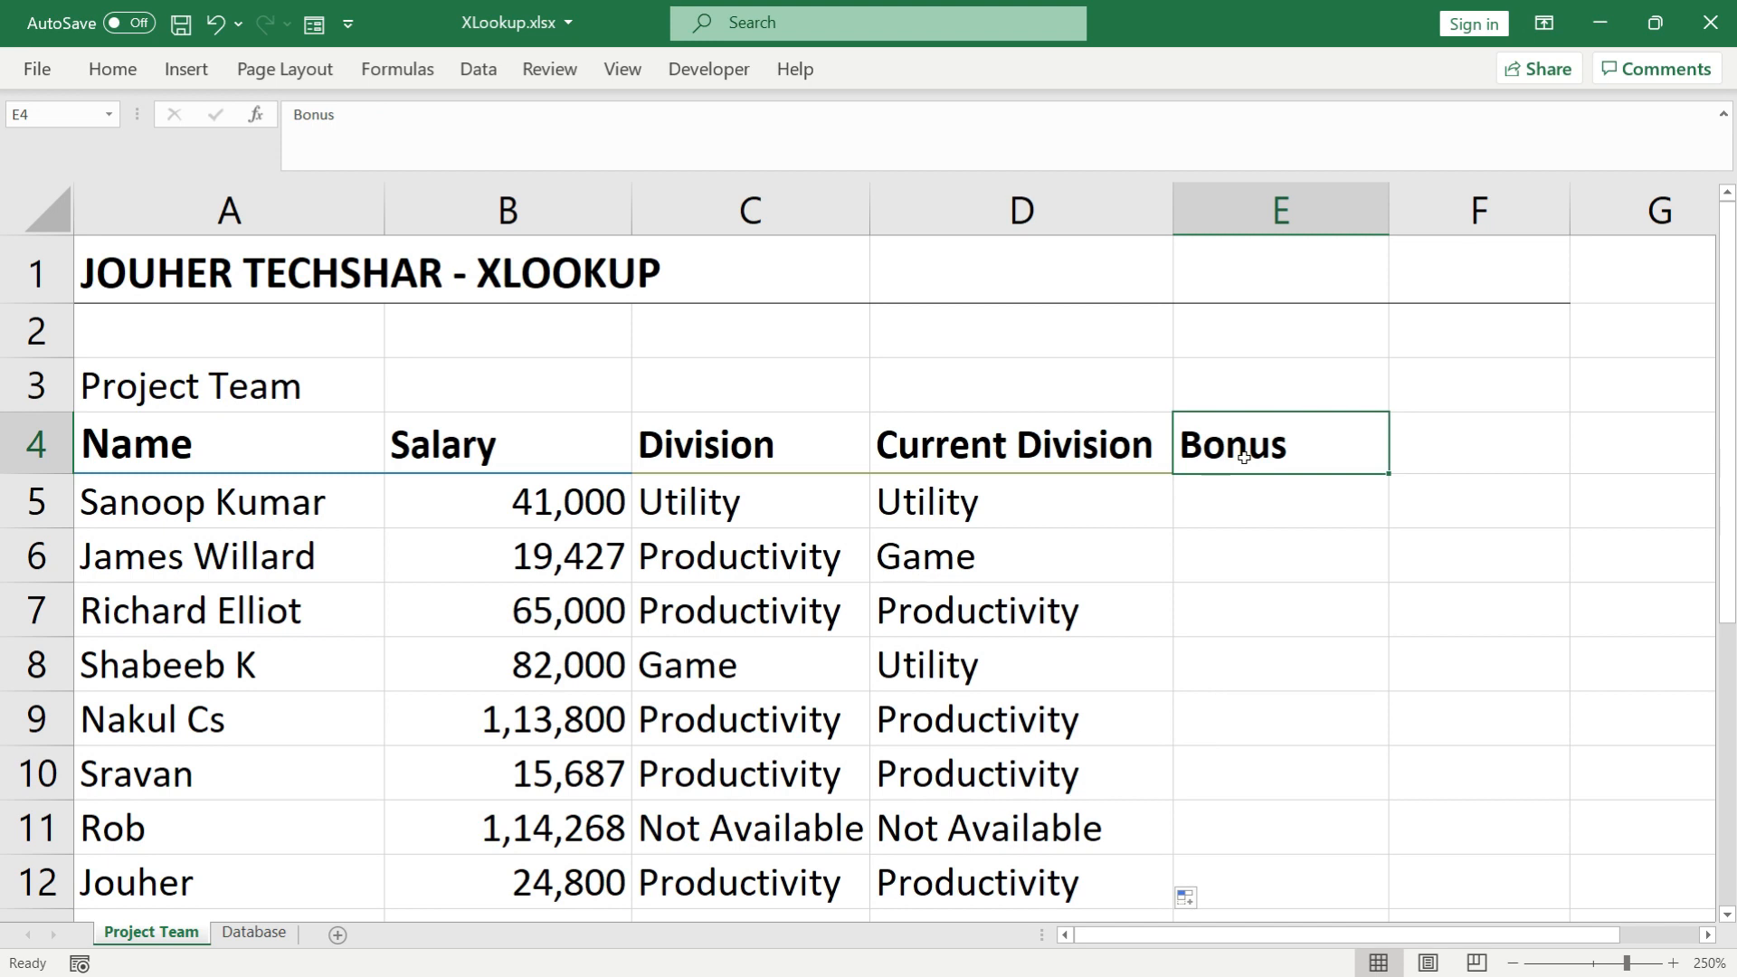
pyautogui.click(257, 938)
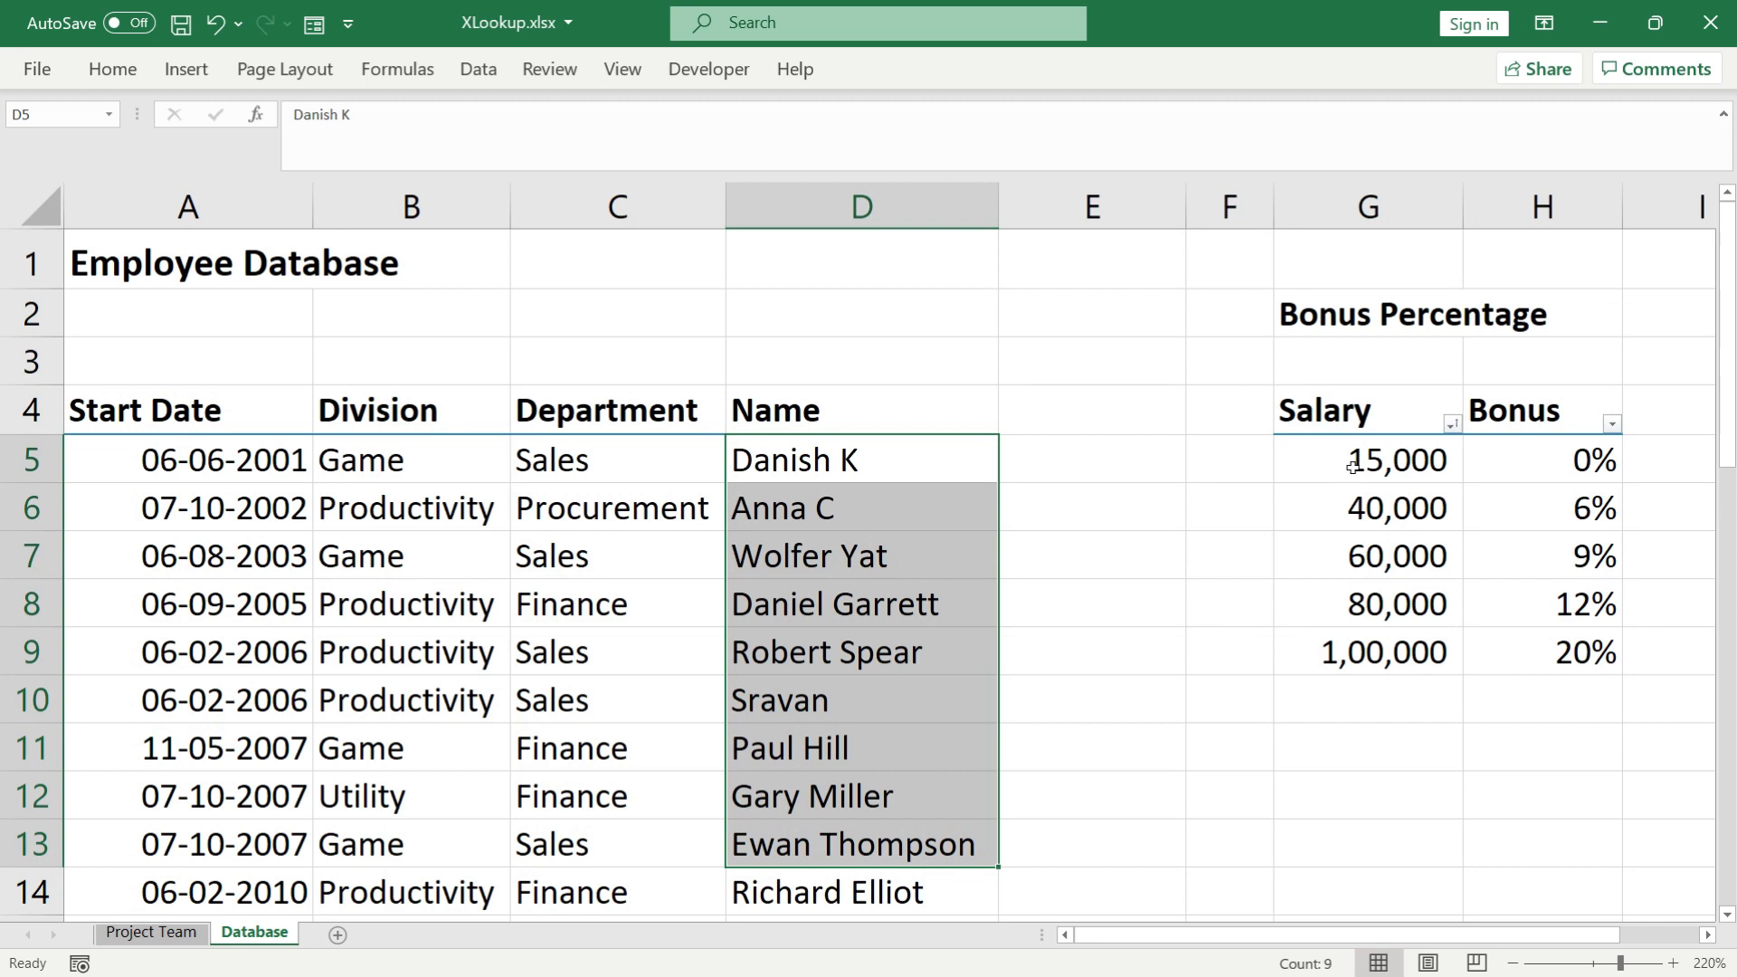
pyautogui.moveTo(1354, 463); pyautogui.dragTo(1335, 505)
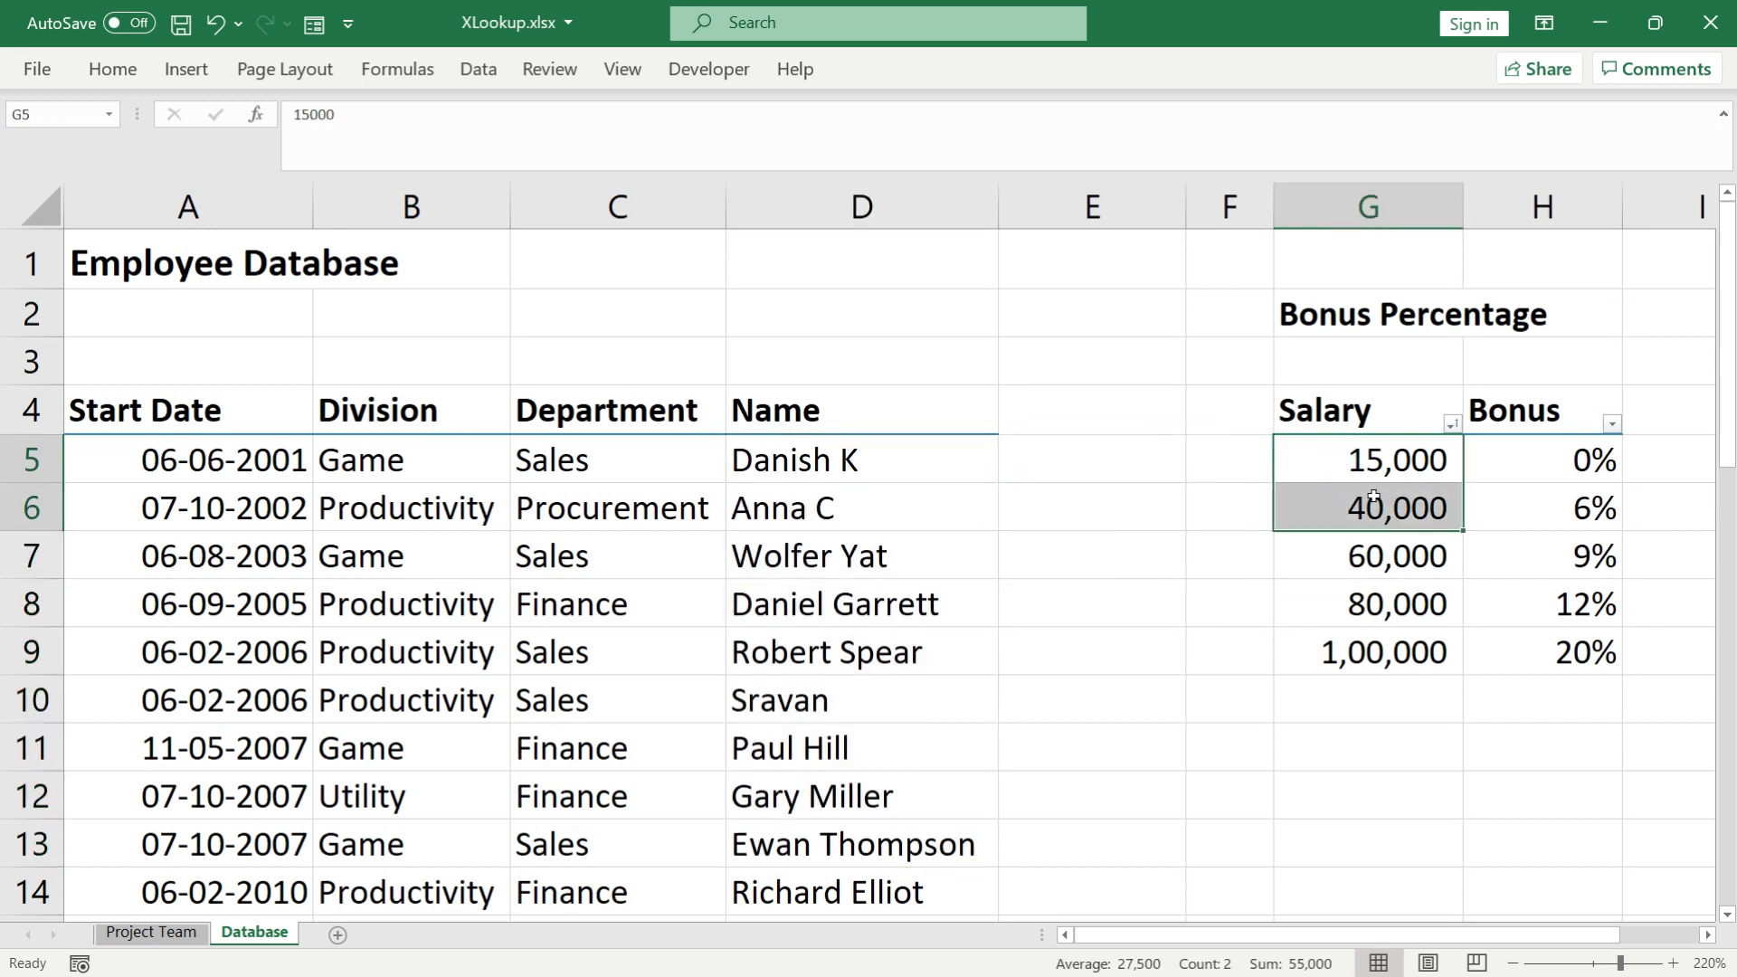
pyautogui.click(1493, 468)
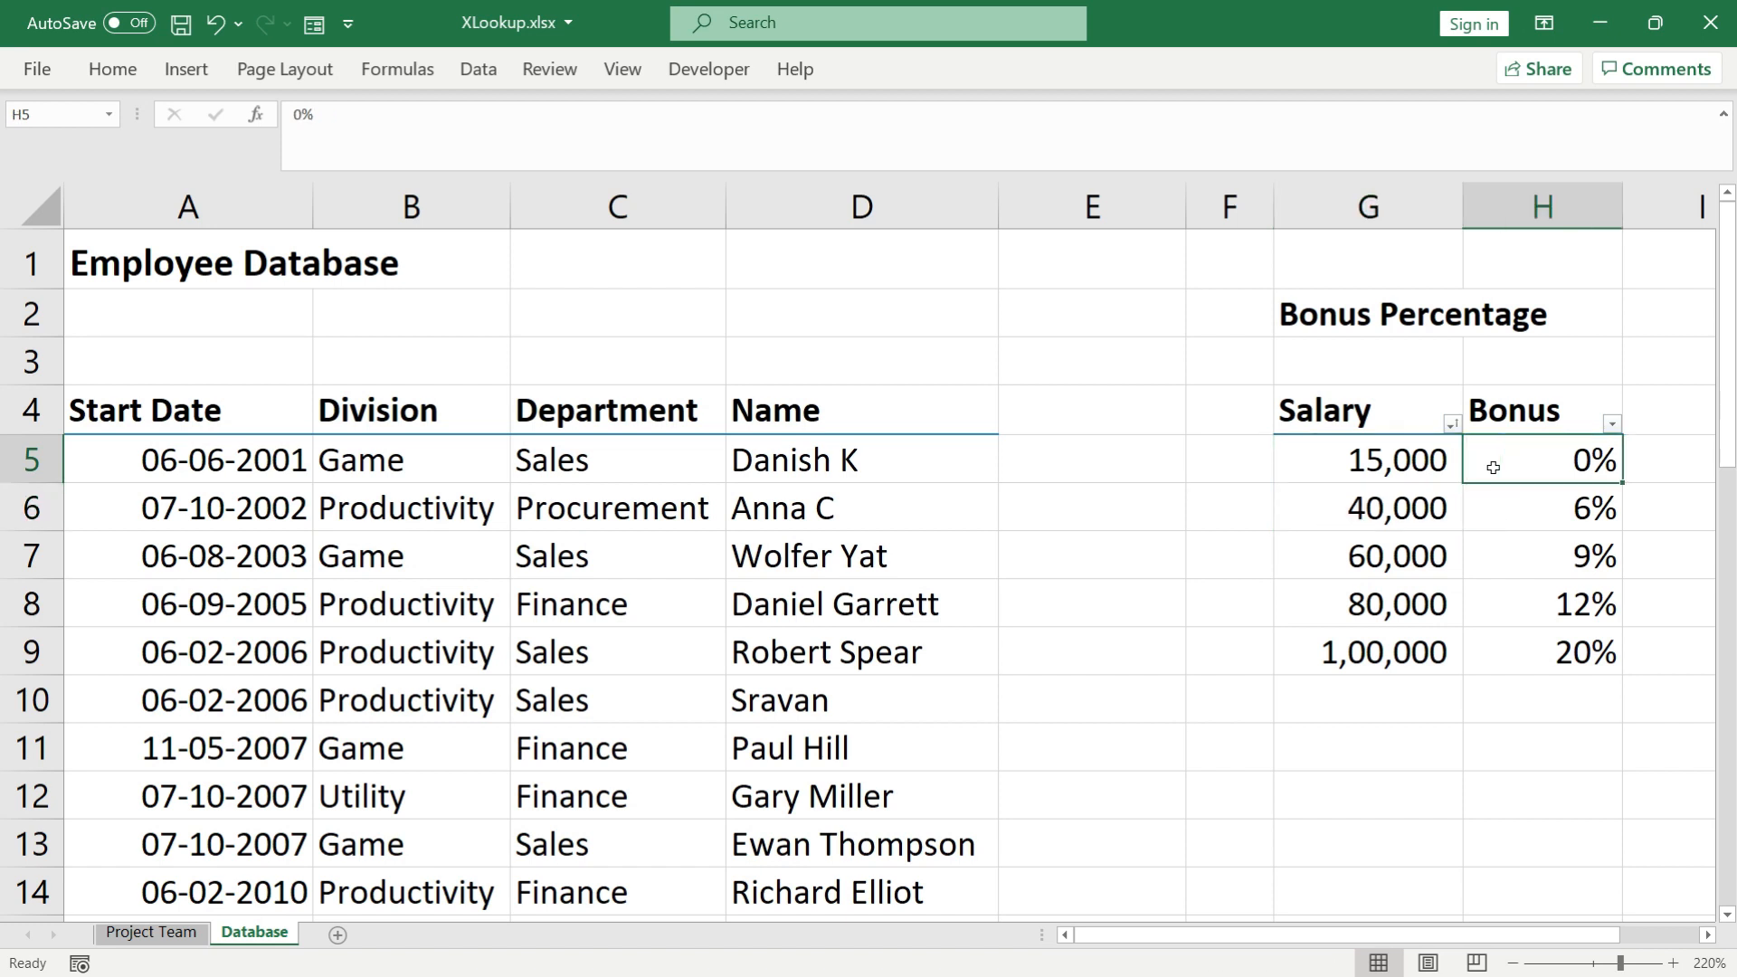
pyautogui.moveTo(1327, 521); pyautogui.dragTo(1330, 547)
pyautogui.click(1505, 514)
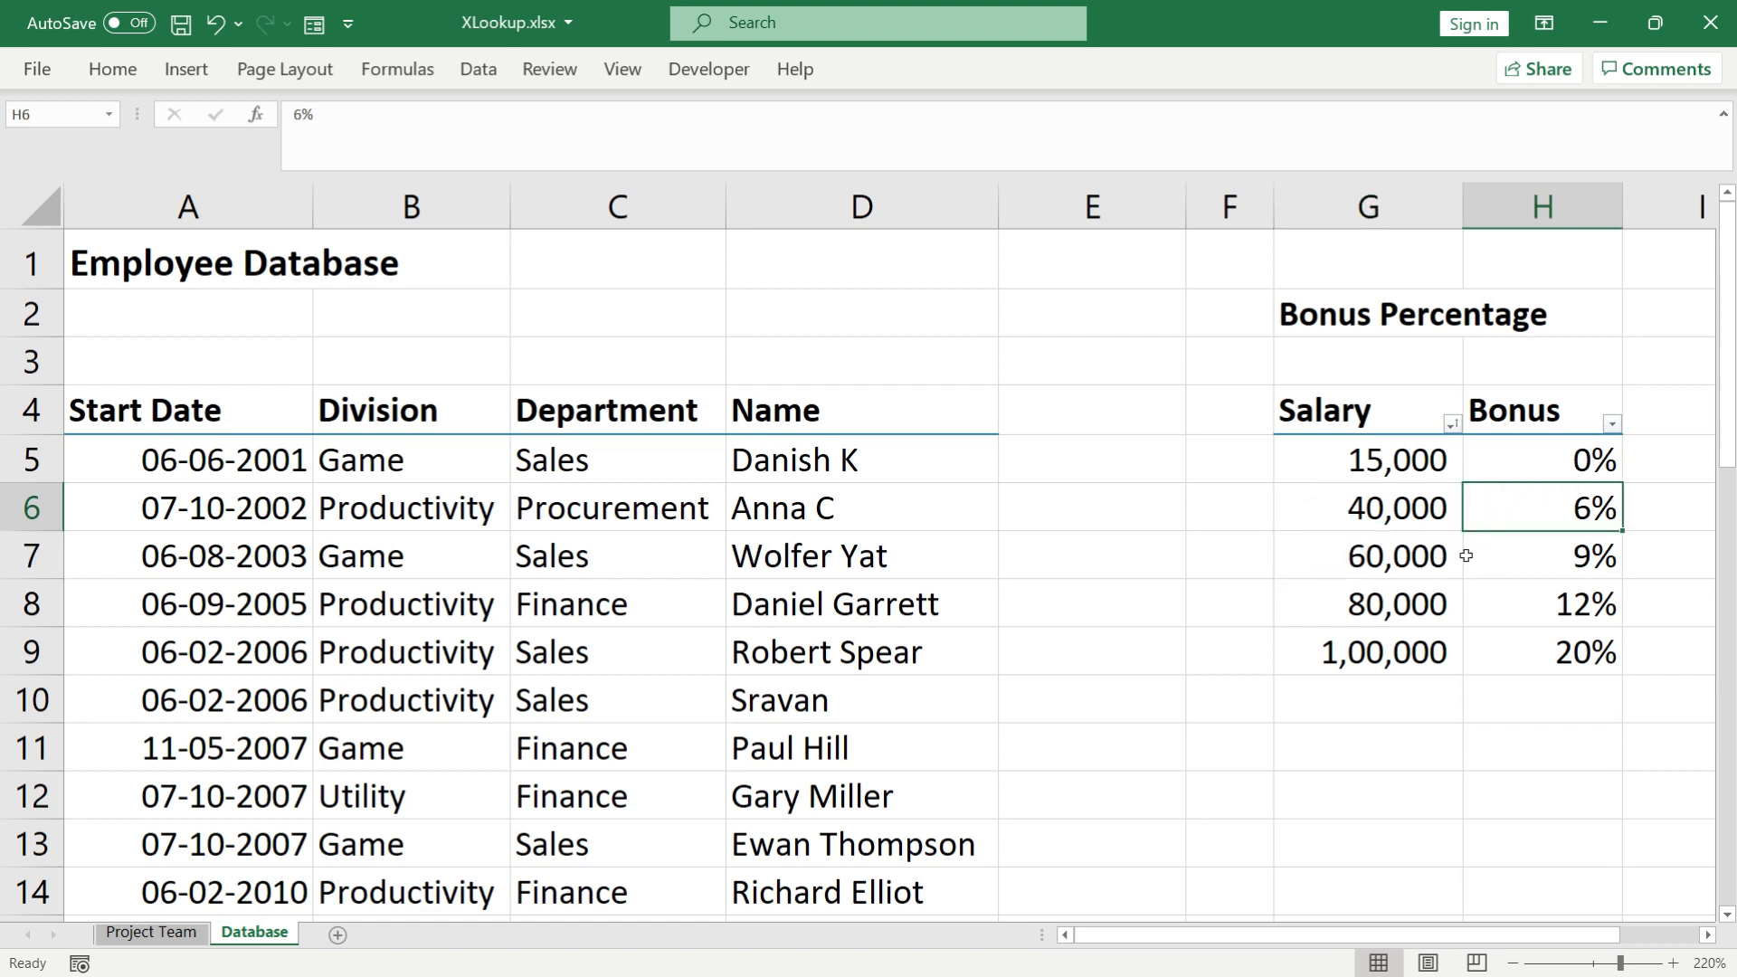
pyautogui.click(1395, 655)
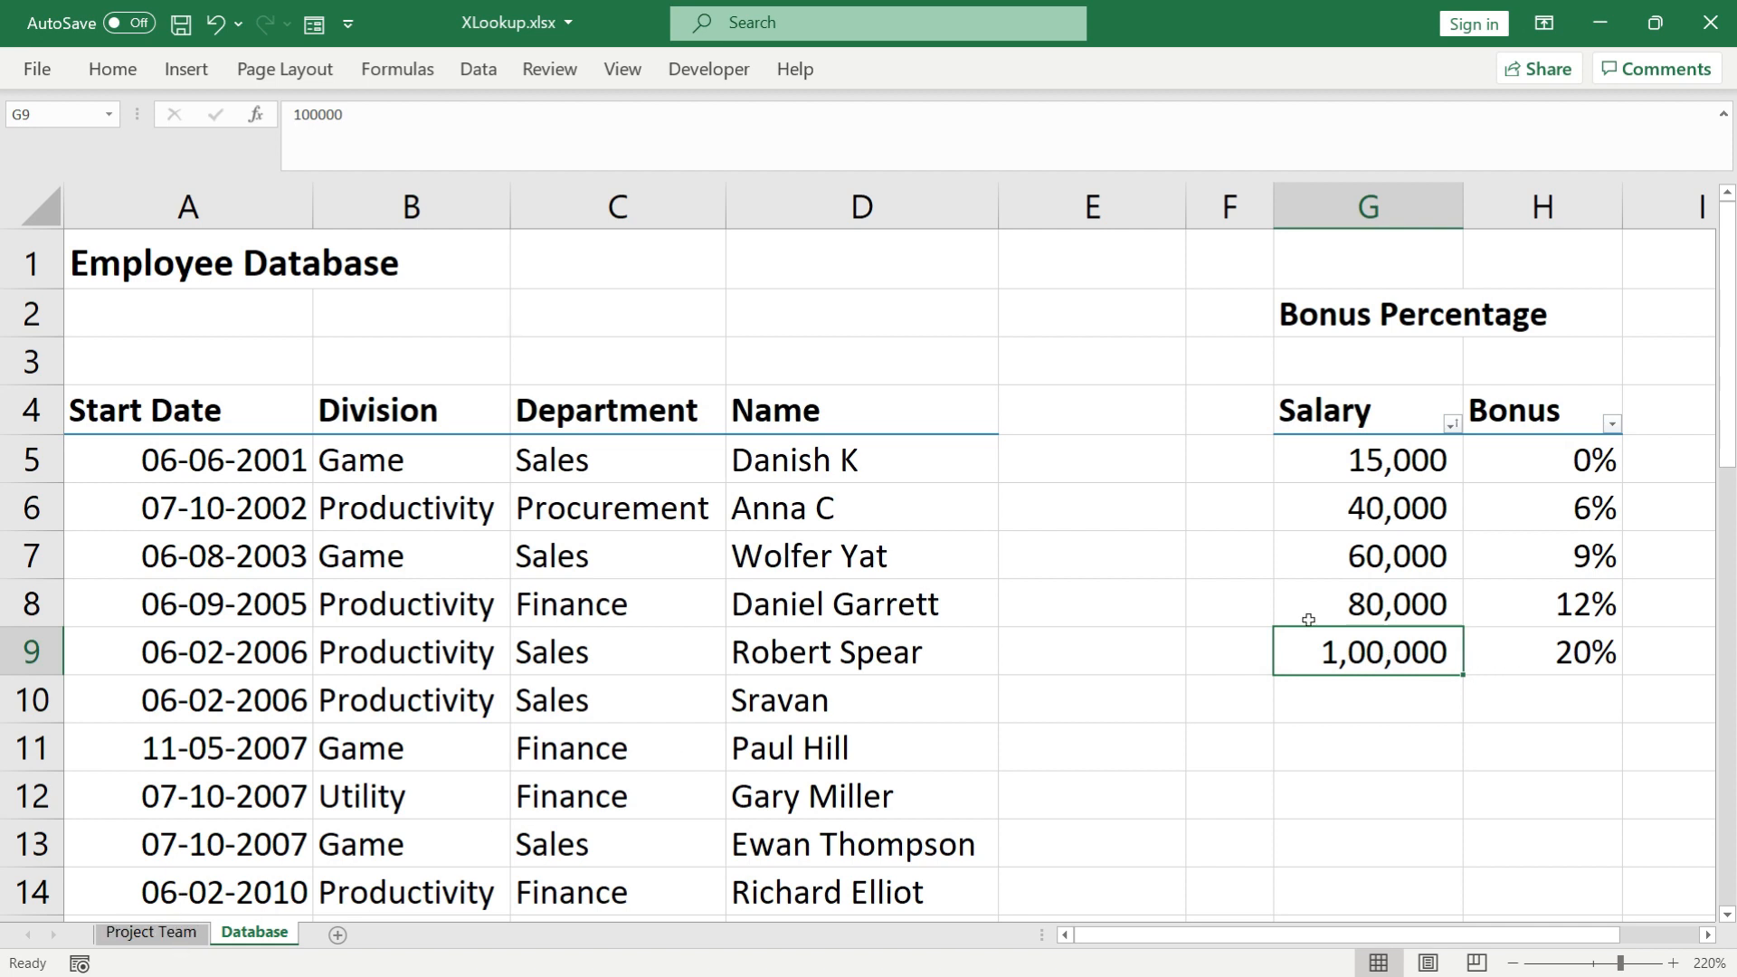
pyautogui.click(167, 933)
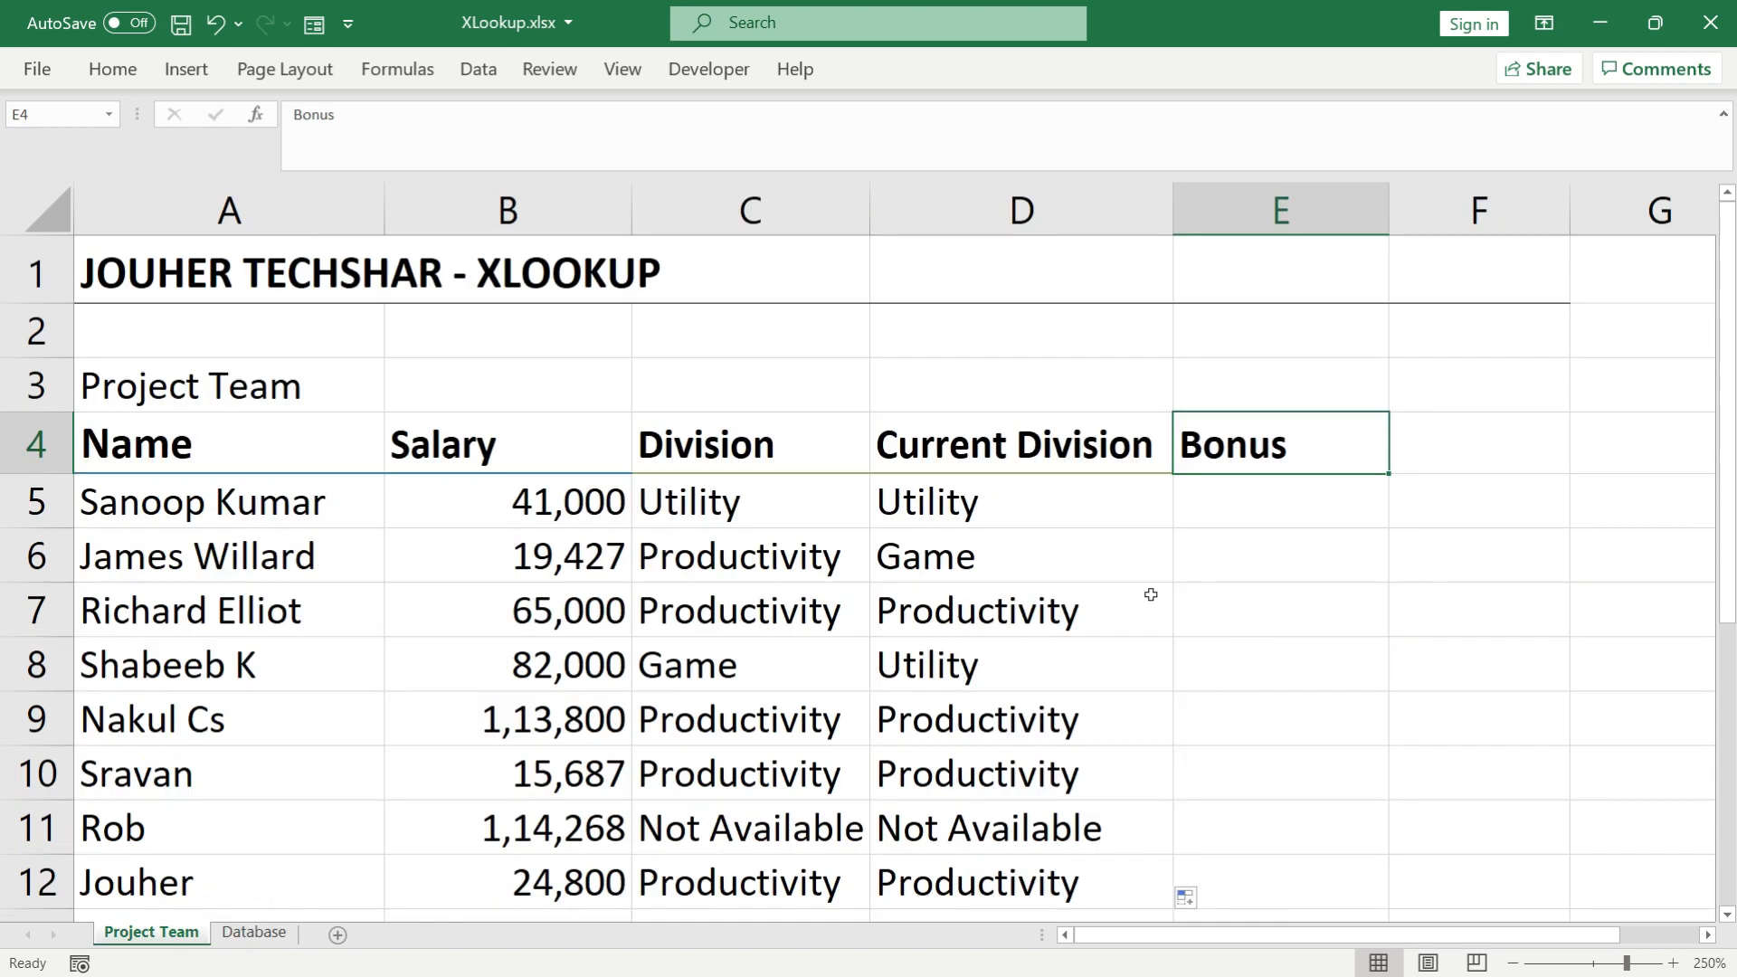
pyautogui.click(1225, 510)
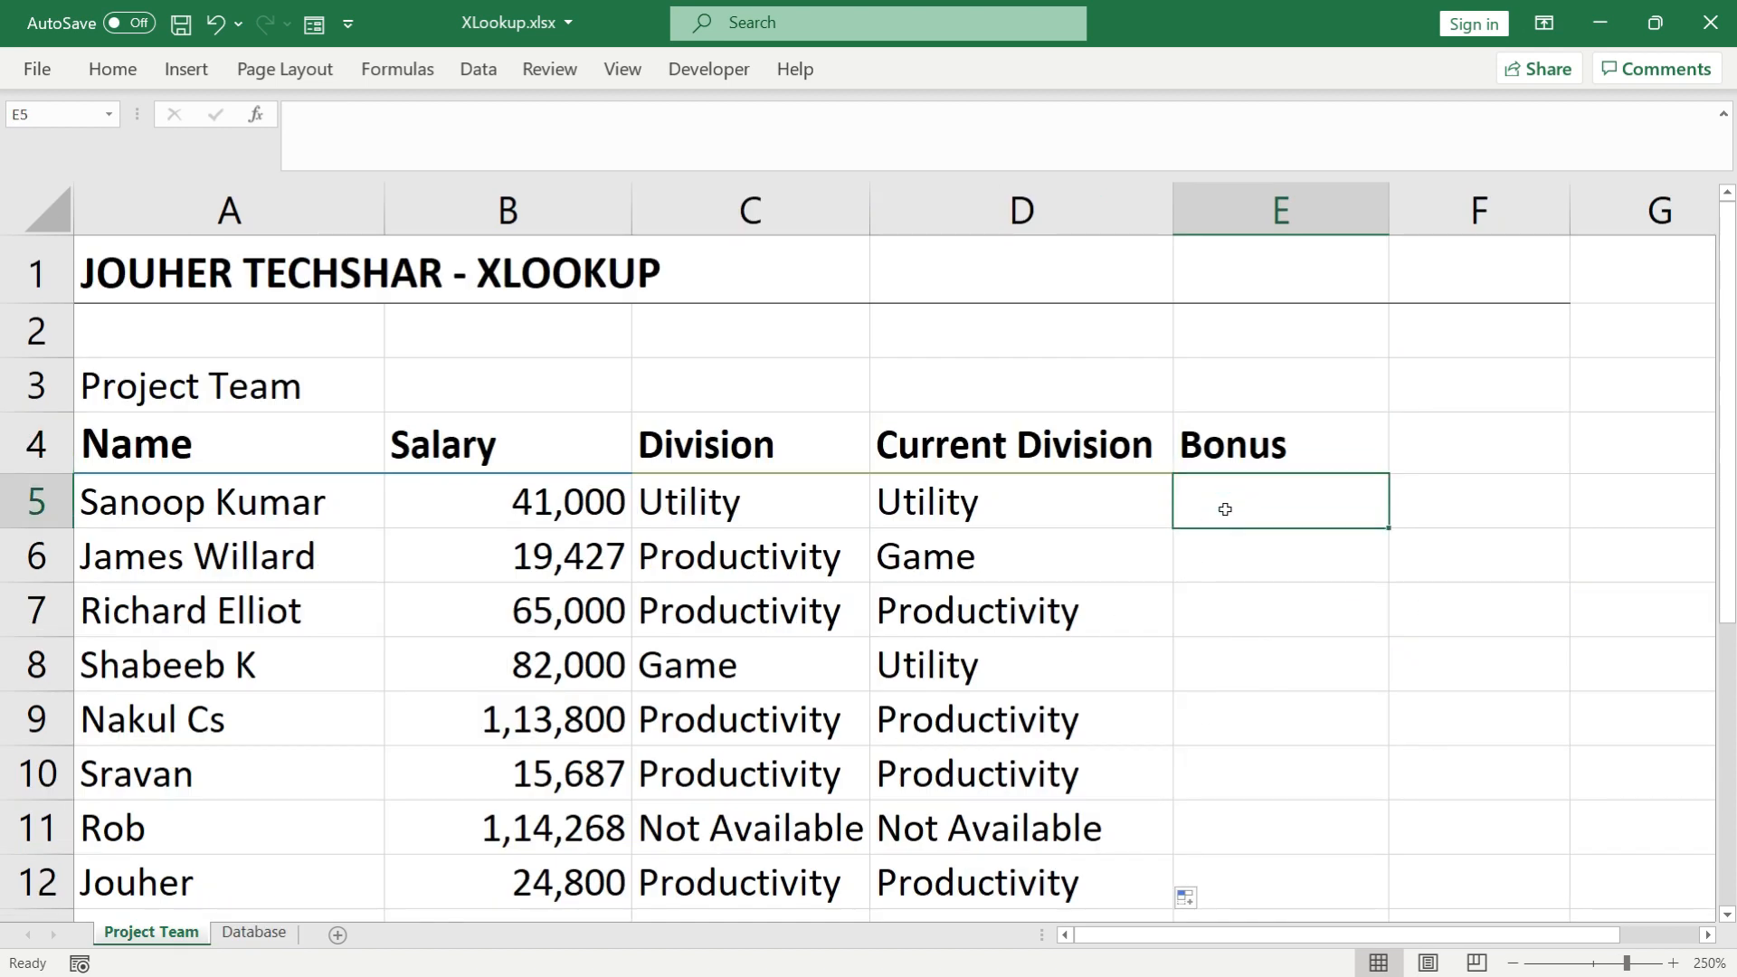
# Step: Start an XLOOKUP formula in E5 under Bonus, using the salary in B5 as the lookup value
pyautogui.click(732, 161)
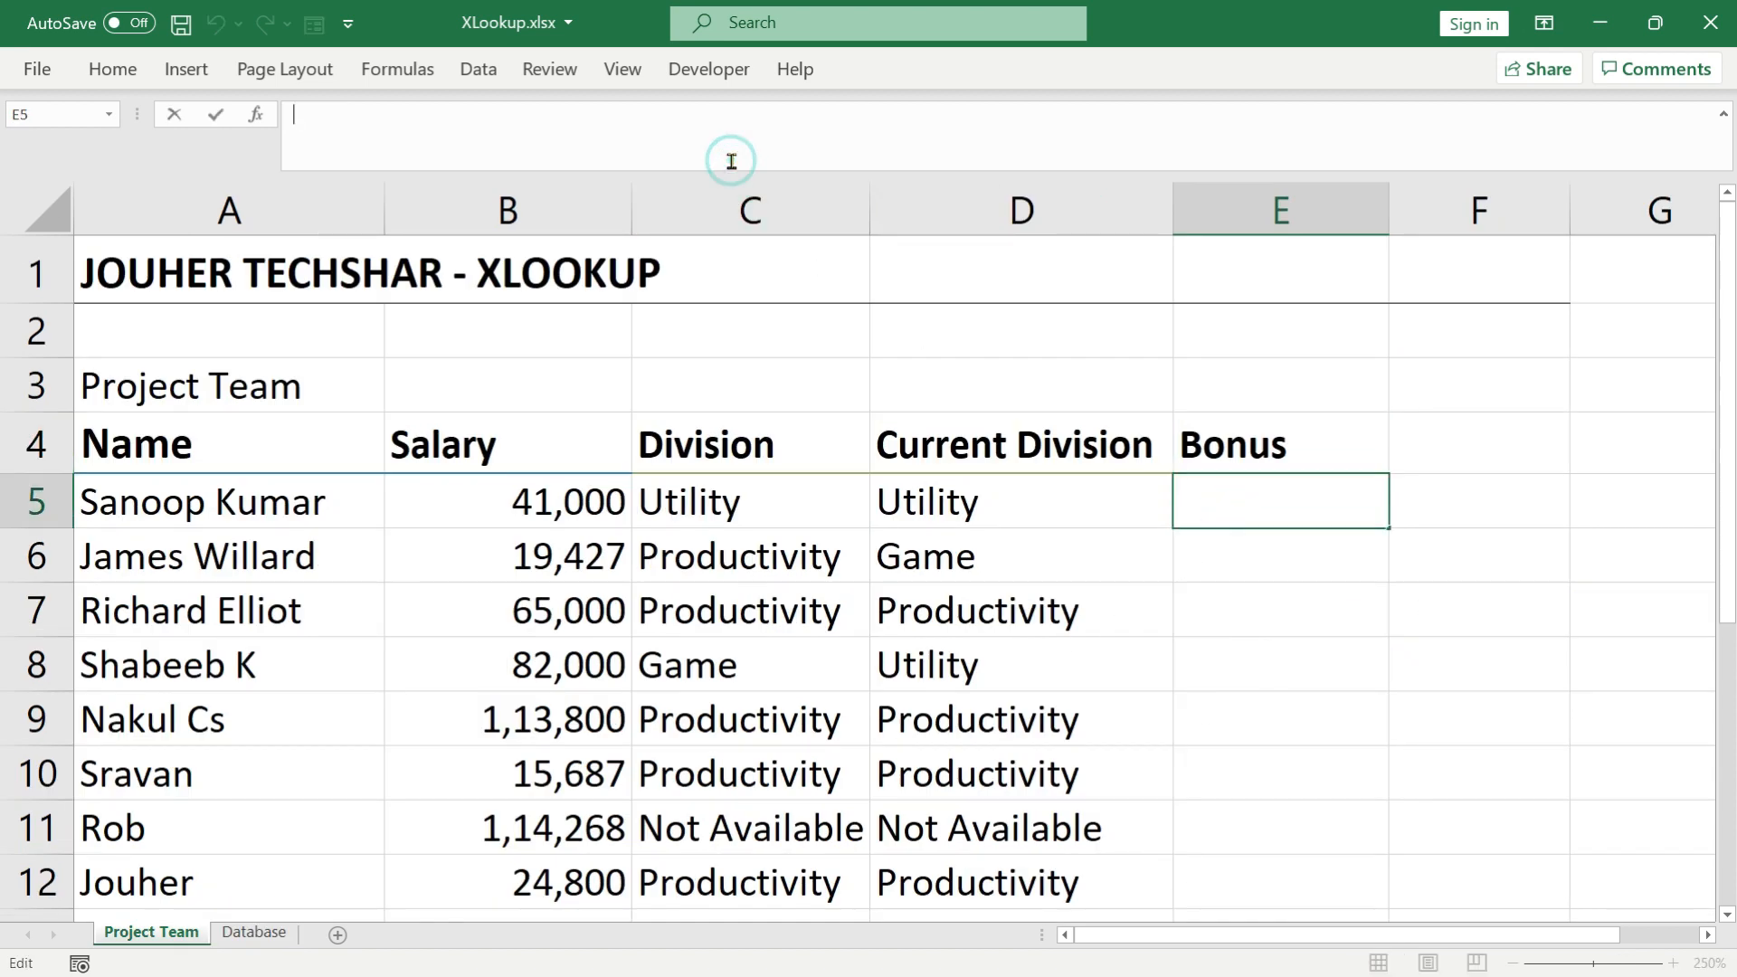
pyautogui.write('=x')
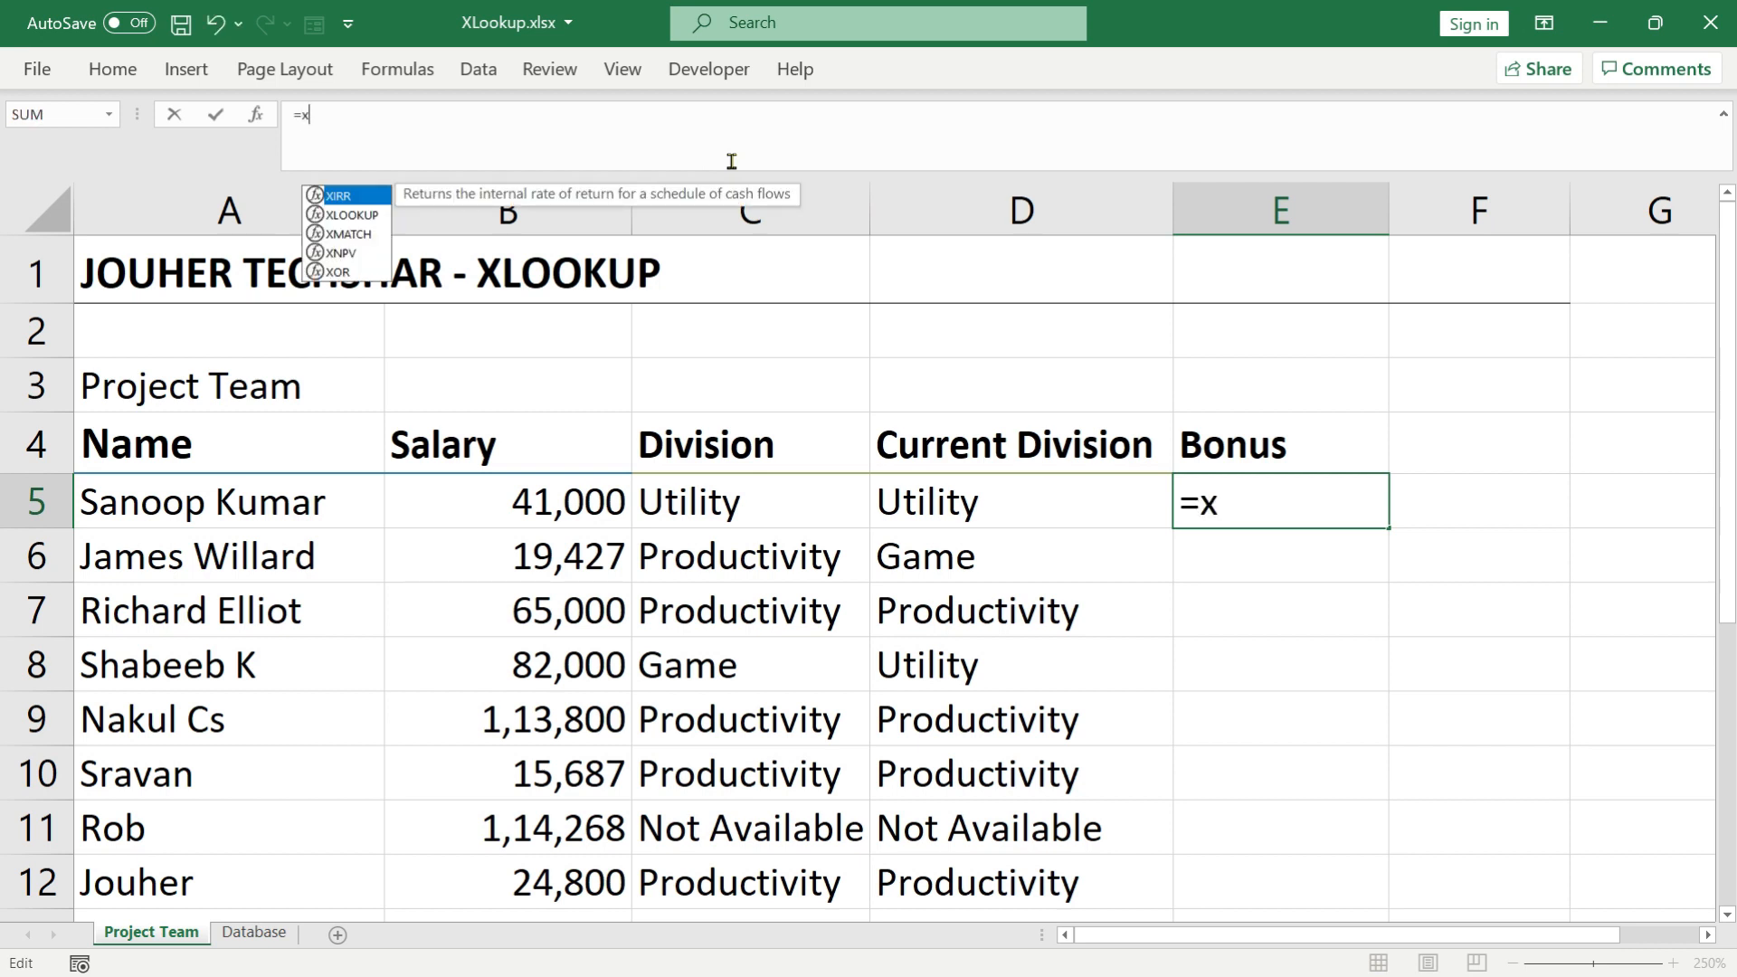
pyautogui.write('l')
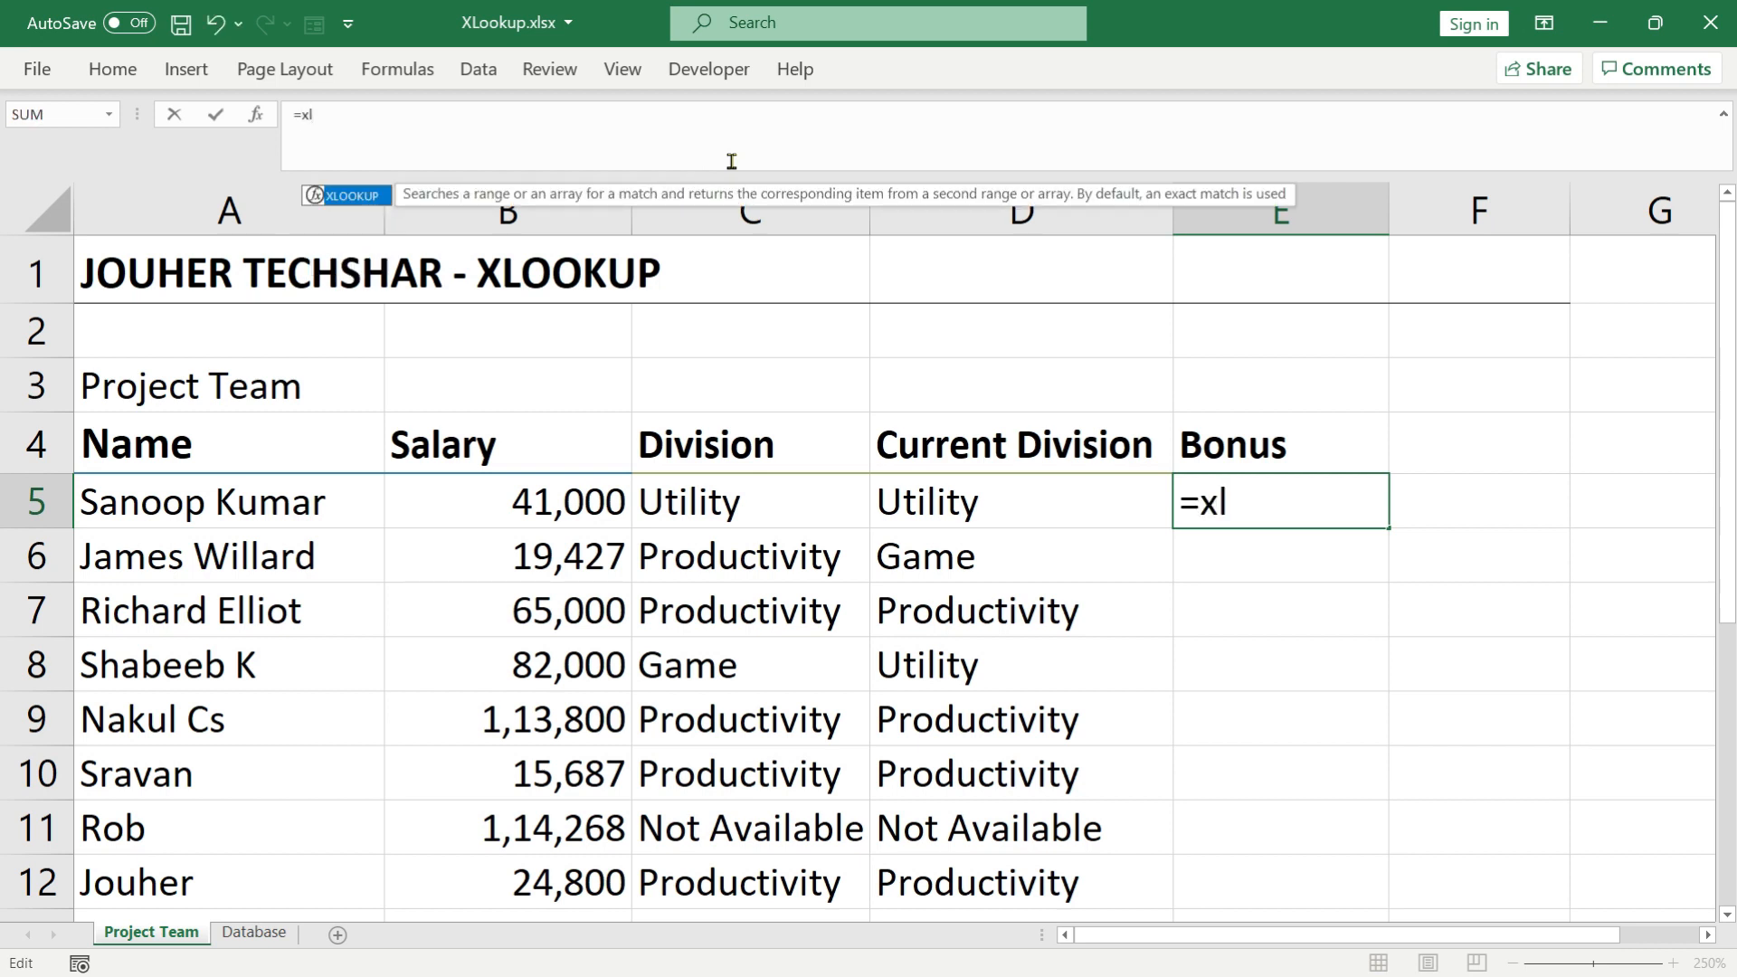
pyautogui.press('Tab')
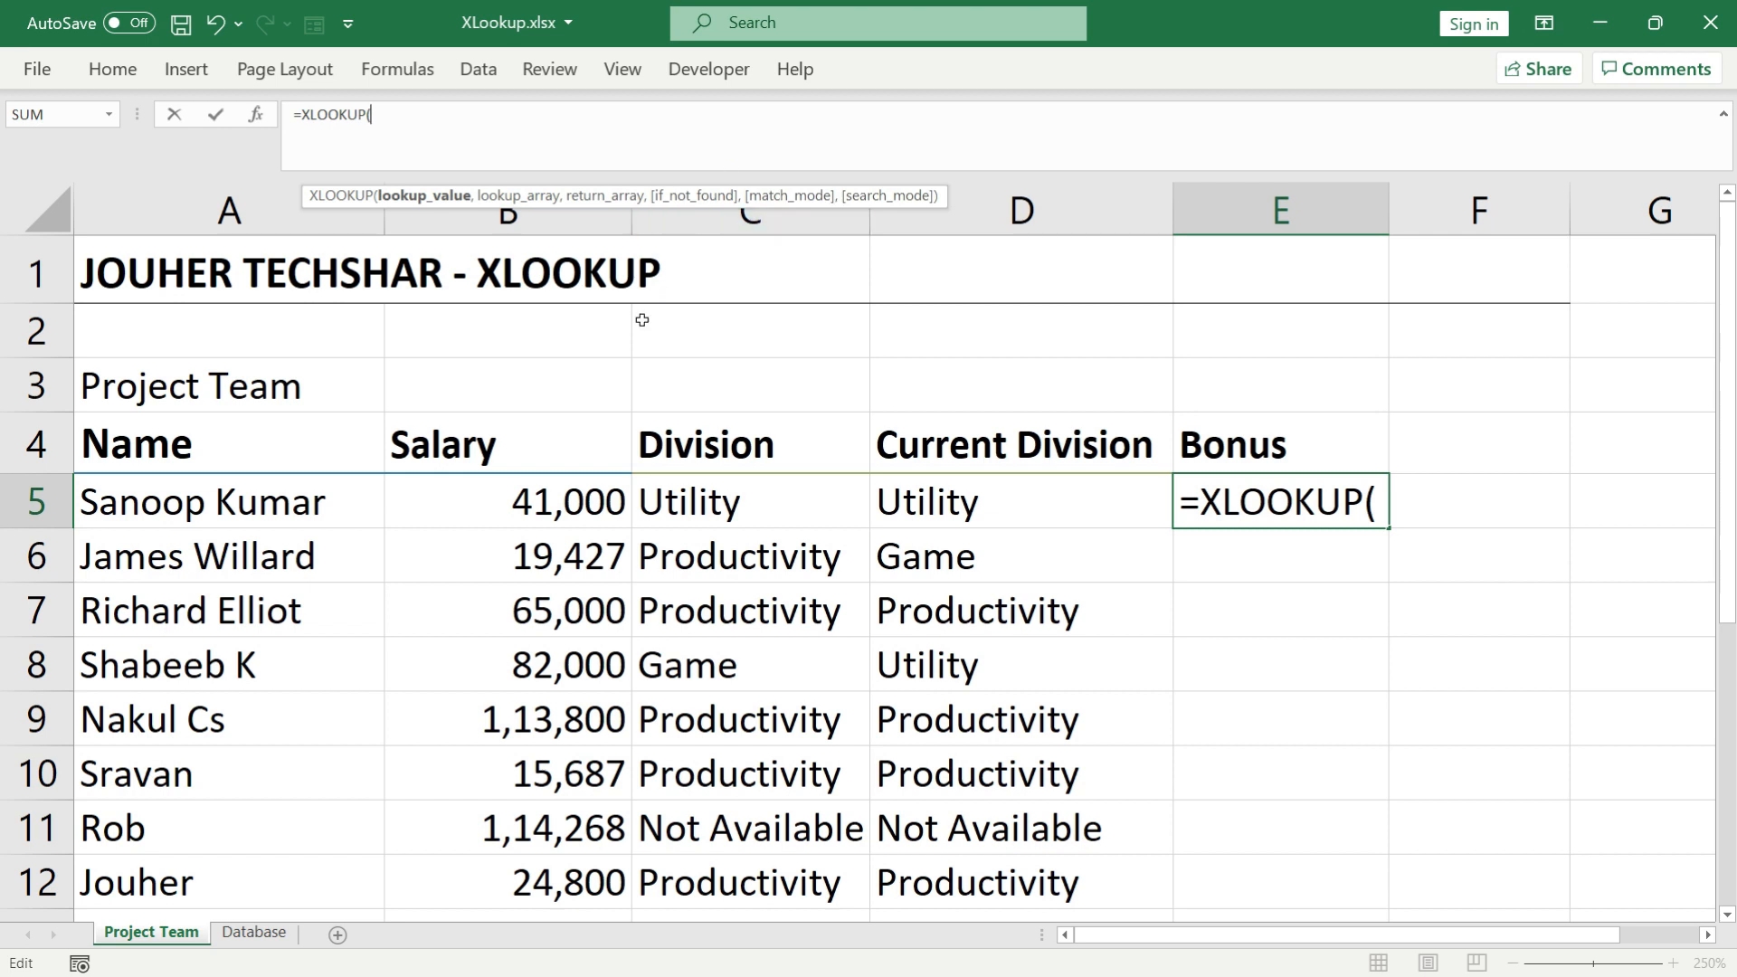
pyautogui.click(555, 497)
pyautogui.write(',')
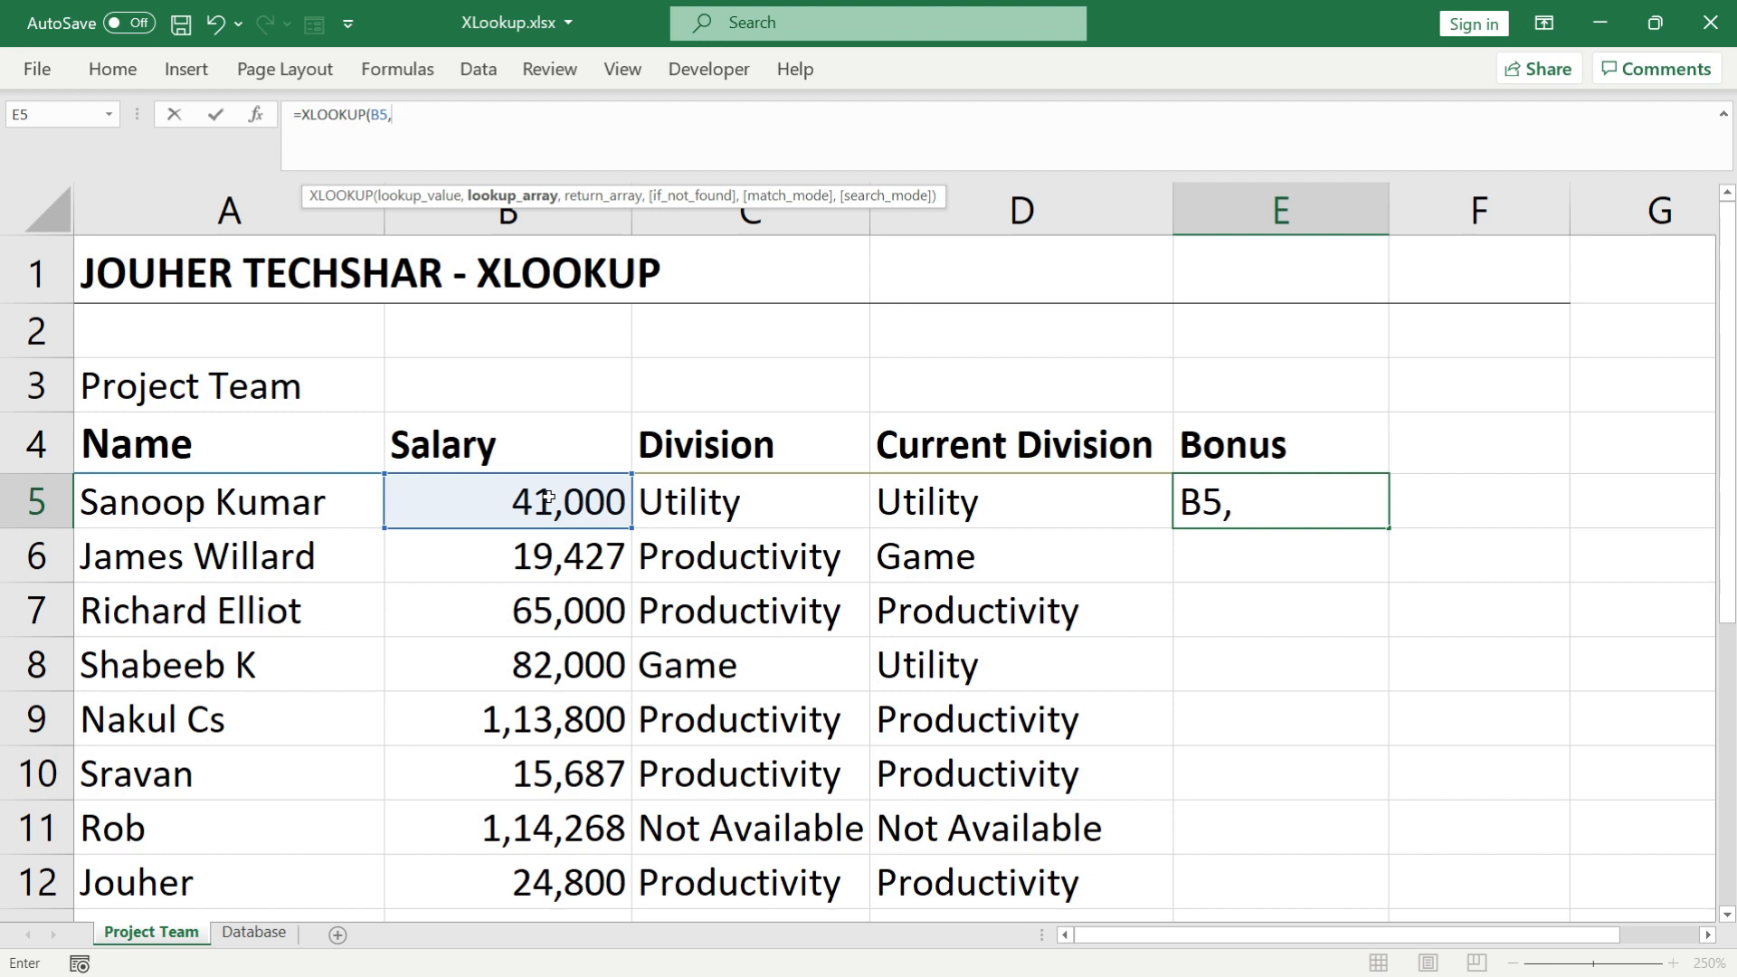
# Step: Set the lookup array to the Database sheet's bonus salary tiers as the absolute range Database!$G$5:$G$9
pyautogui.click(240, 932)
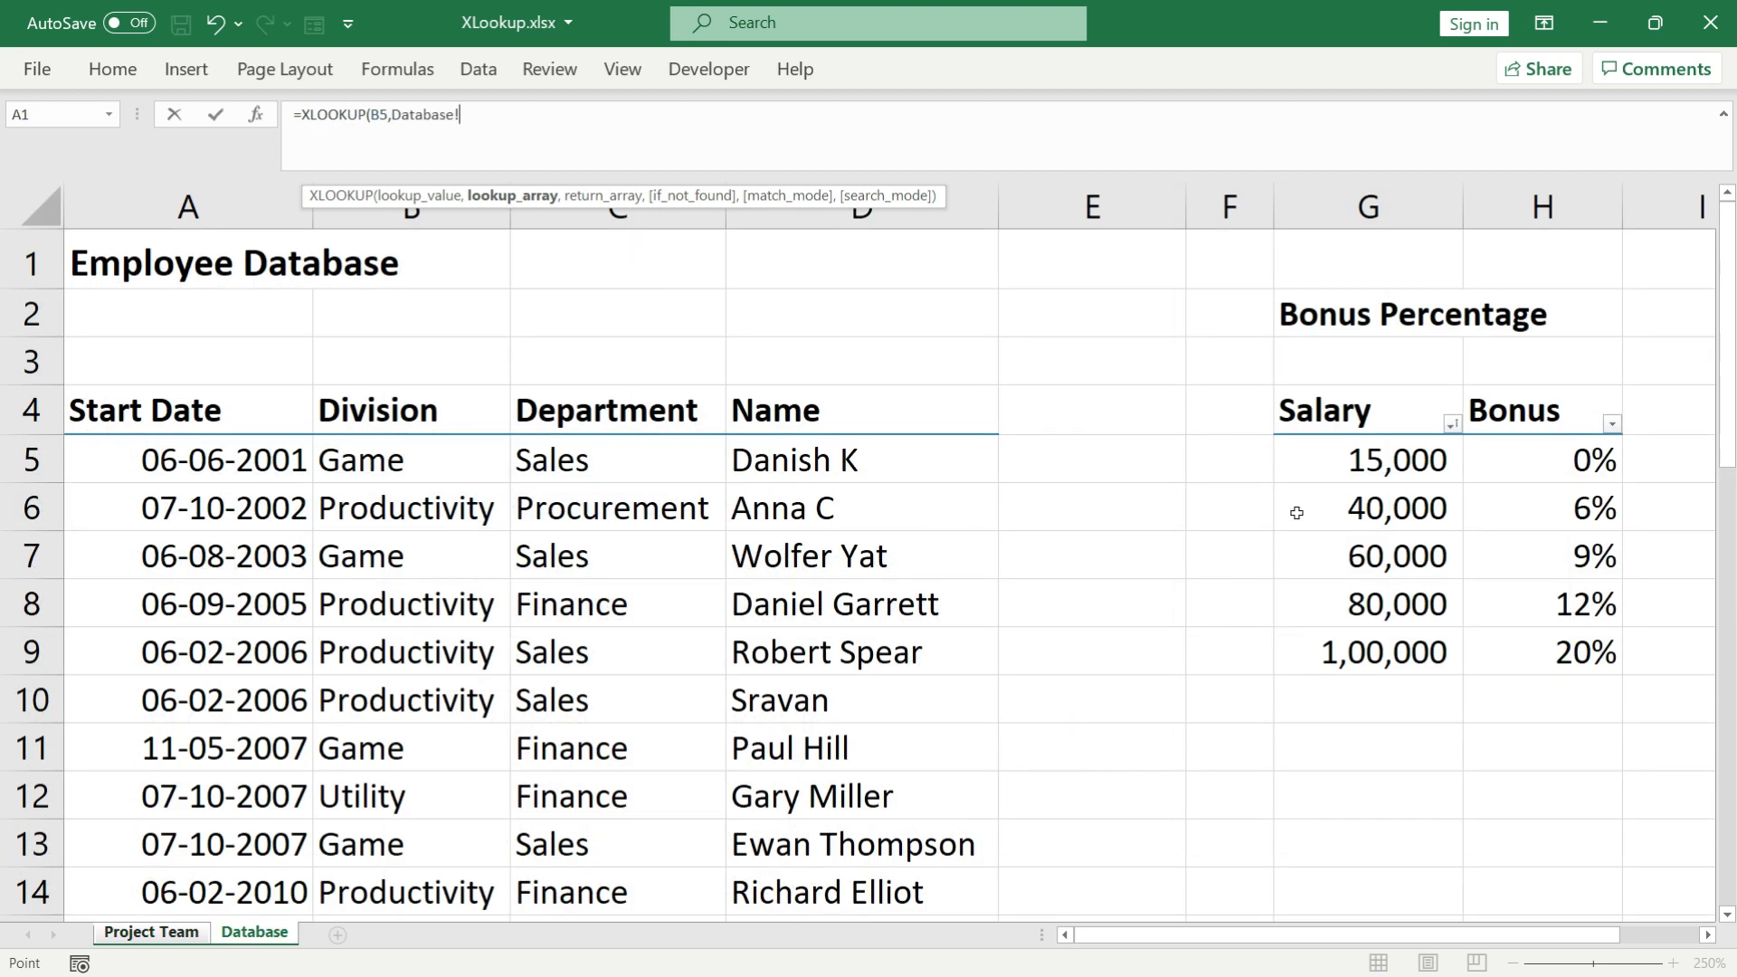
pyautogui.moveTo(1329, 462); pyautogui.dragTo(1332, 653)
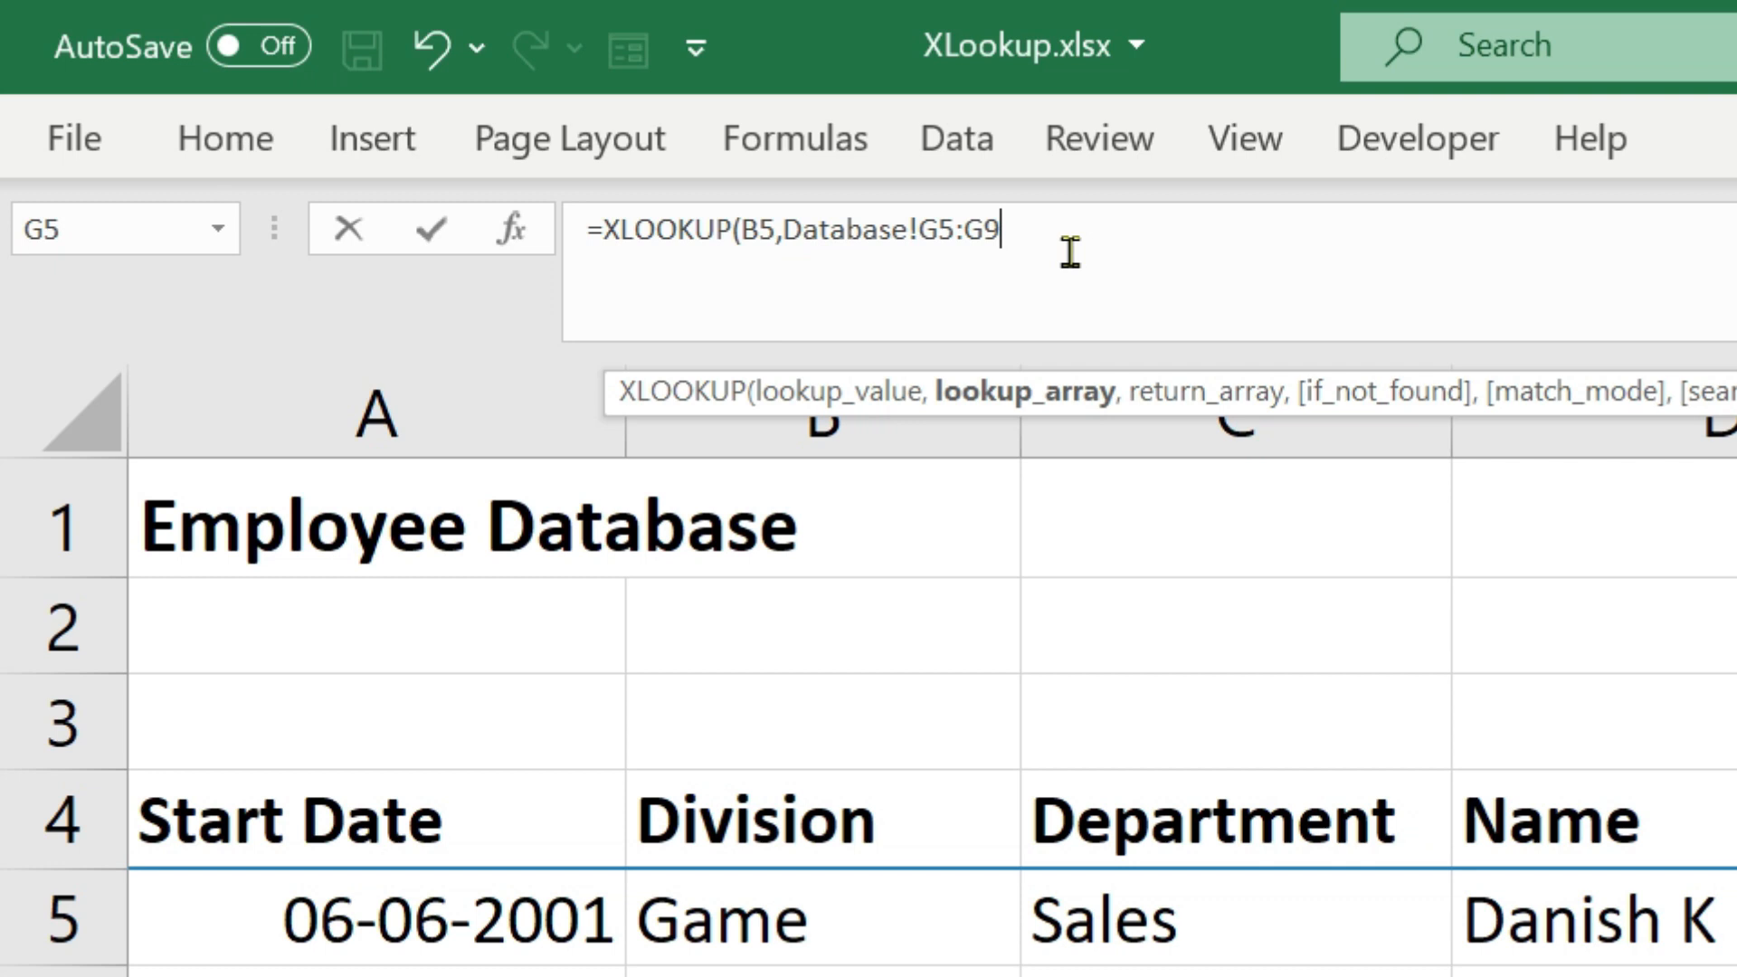
pyautogui.moveTo(1067, 253); pyautogui.dragTo(785, 237)
pyautogui.press('F4')
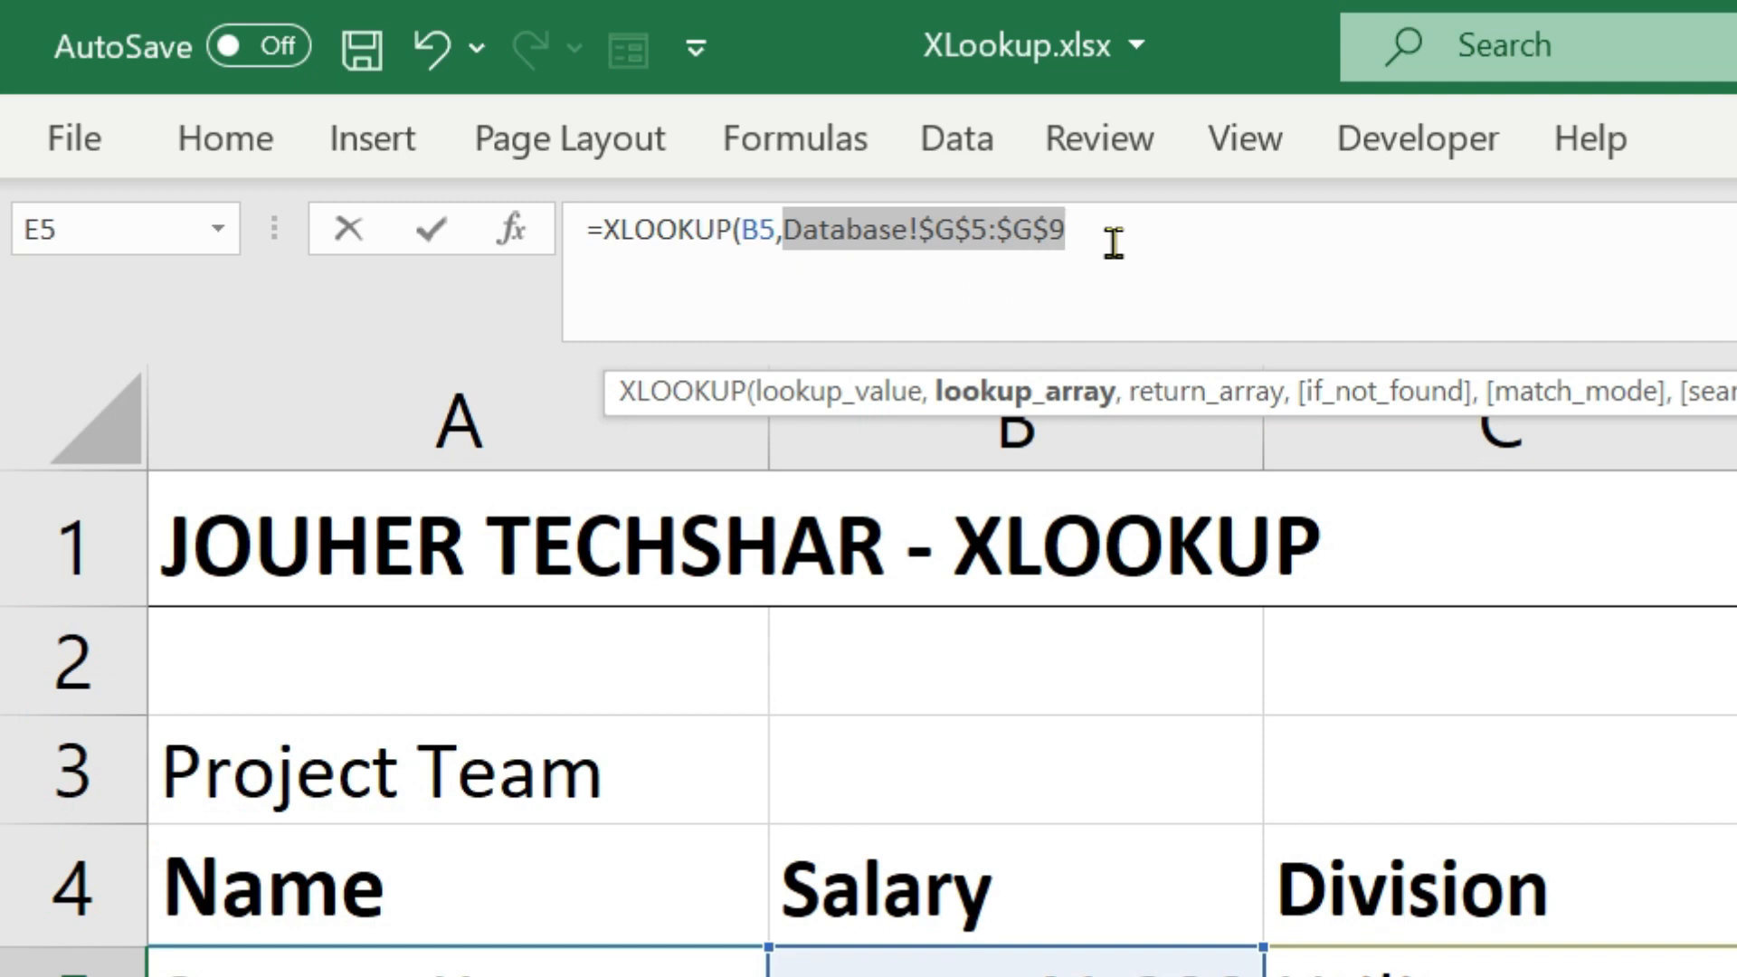
pyautogui.click(1139, 229)
pyautogui.write(',')
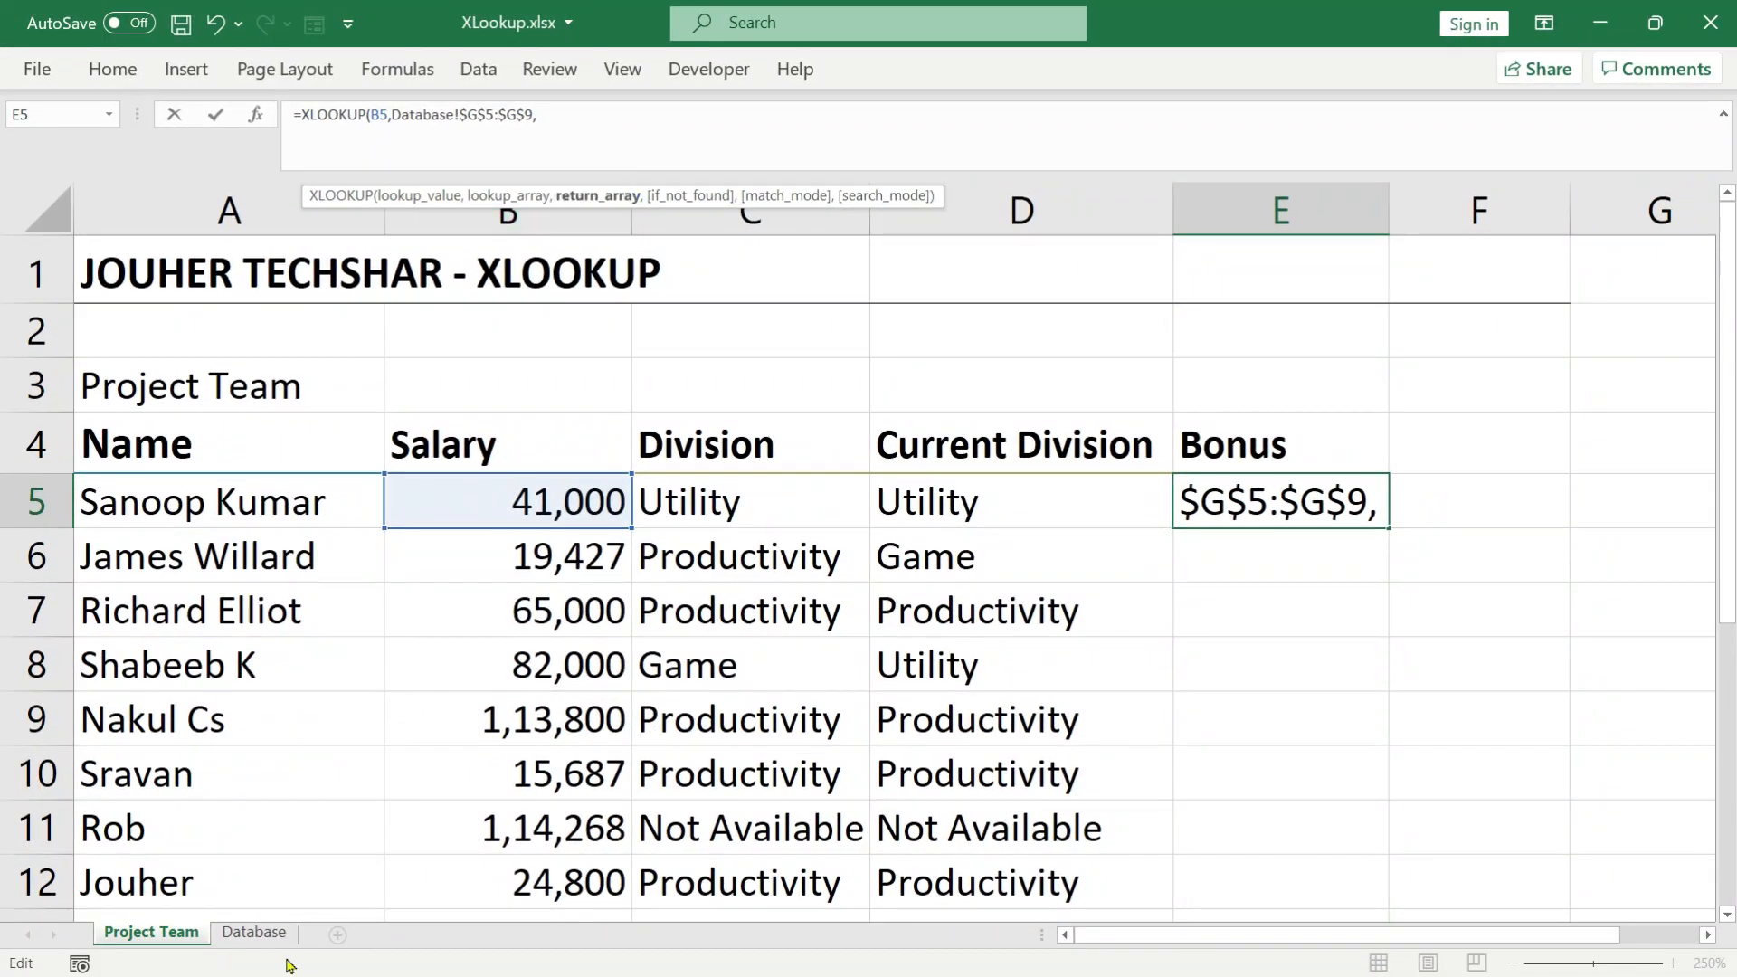
# Step: Set the return array to the absolute range Database!$H$5:$H$9, and leave the if_not_found argument empty
pyautogui.click(253, 932)
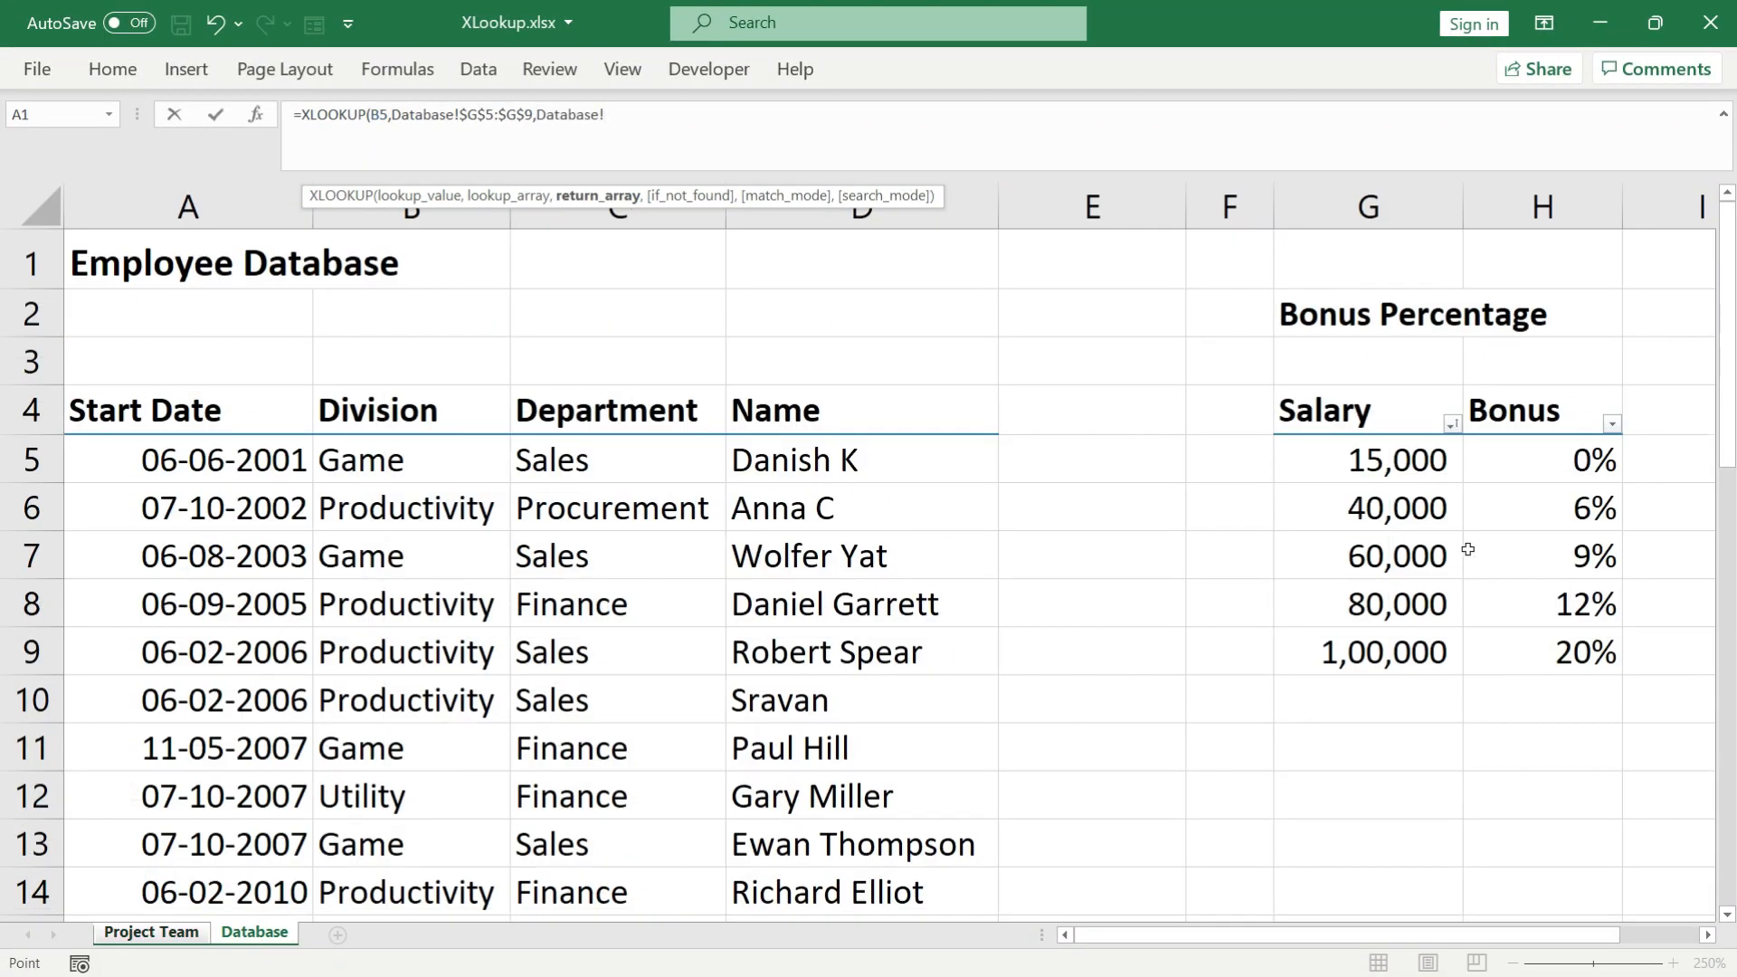
pyautogui.moveTo(1529, 463); pyautogui.dragTo(1549, 646)
pyautogui.moveTo(645, 115); pyautogui.dragTo(538, 115)
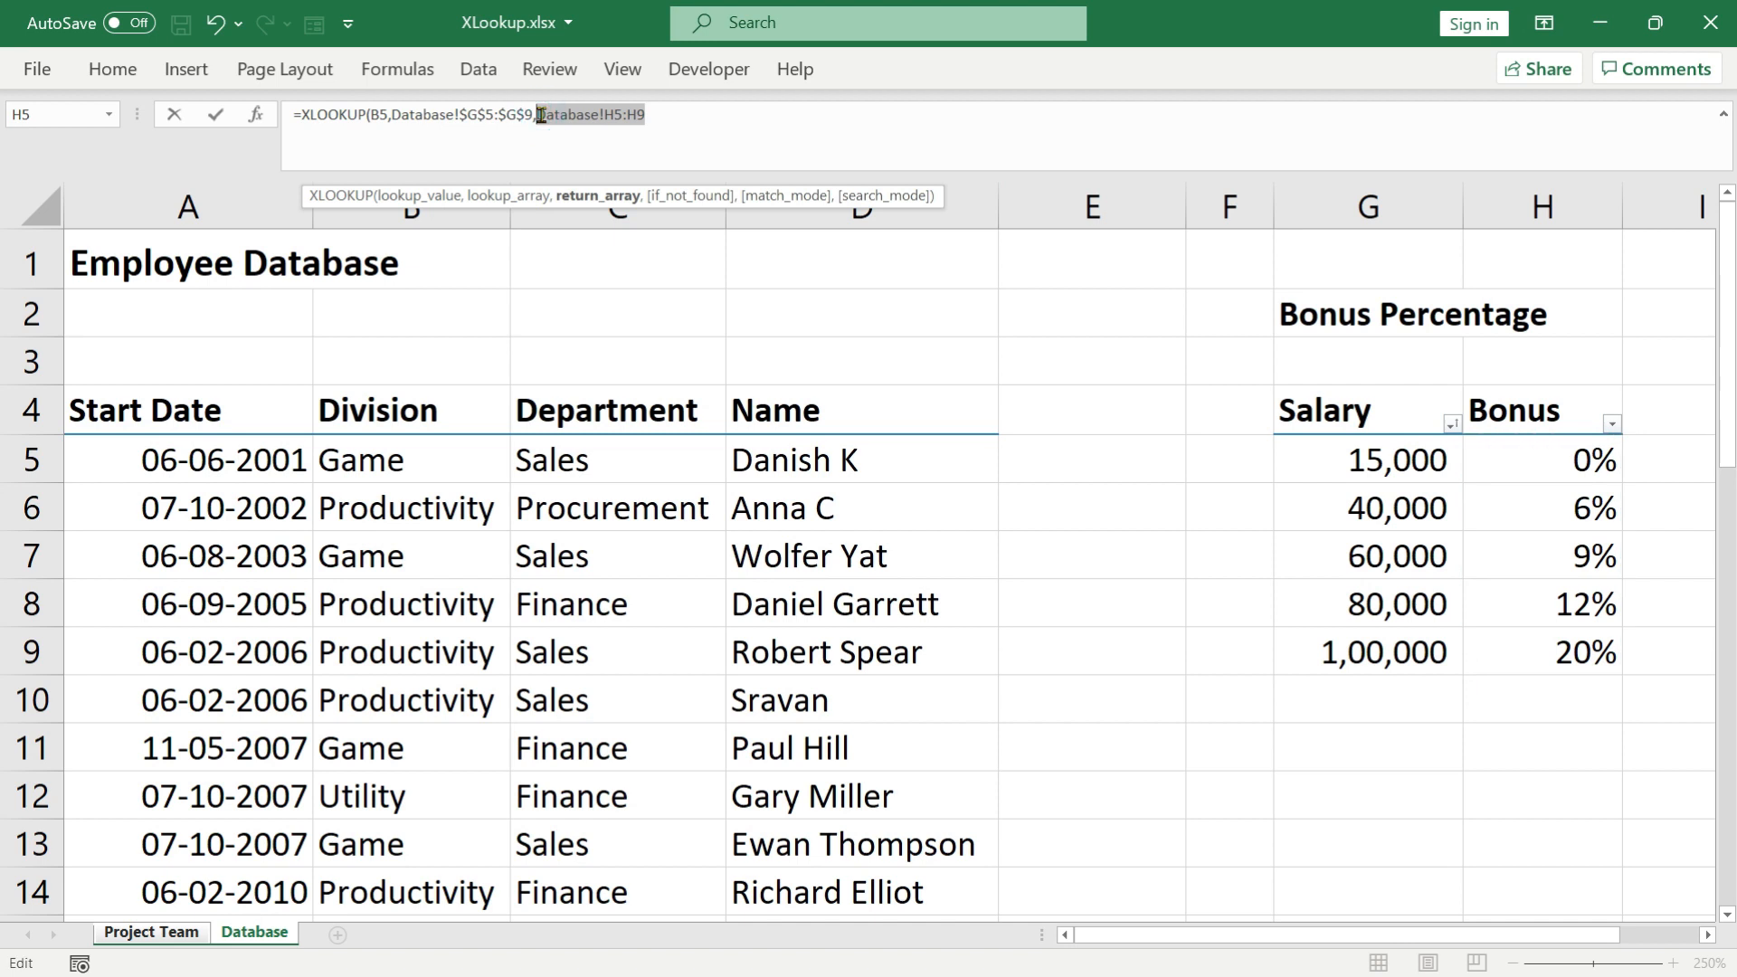
pyautogui.press('F4')
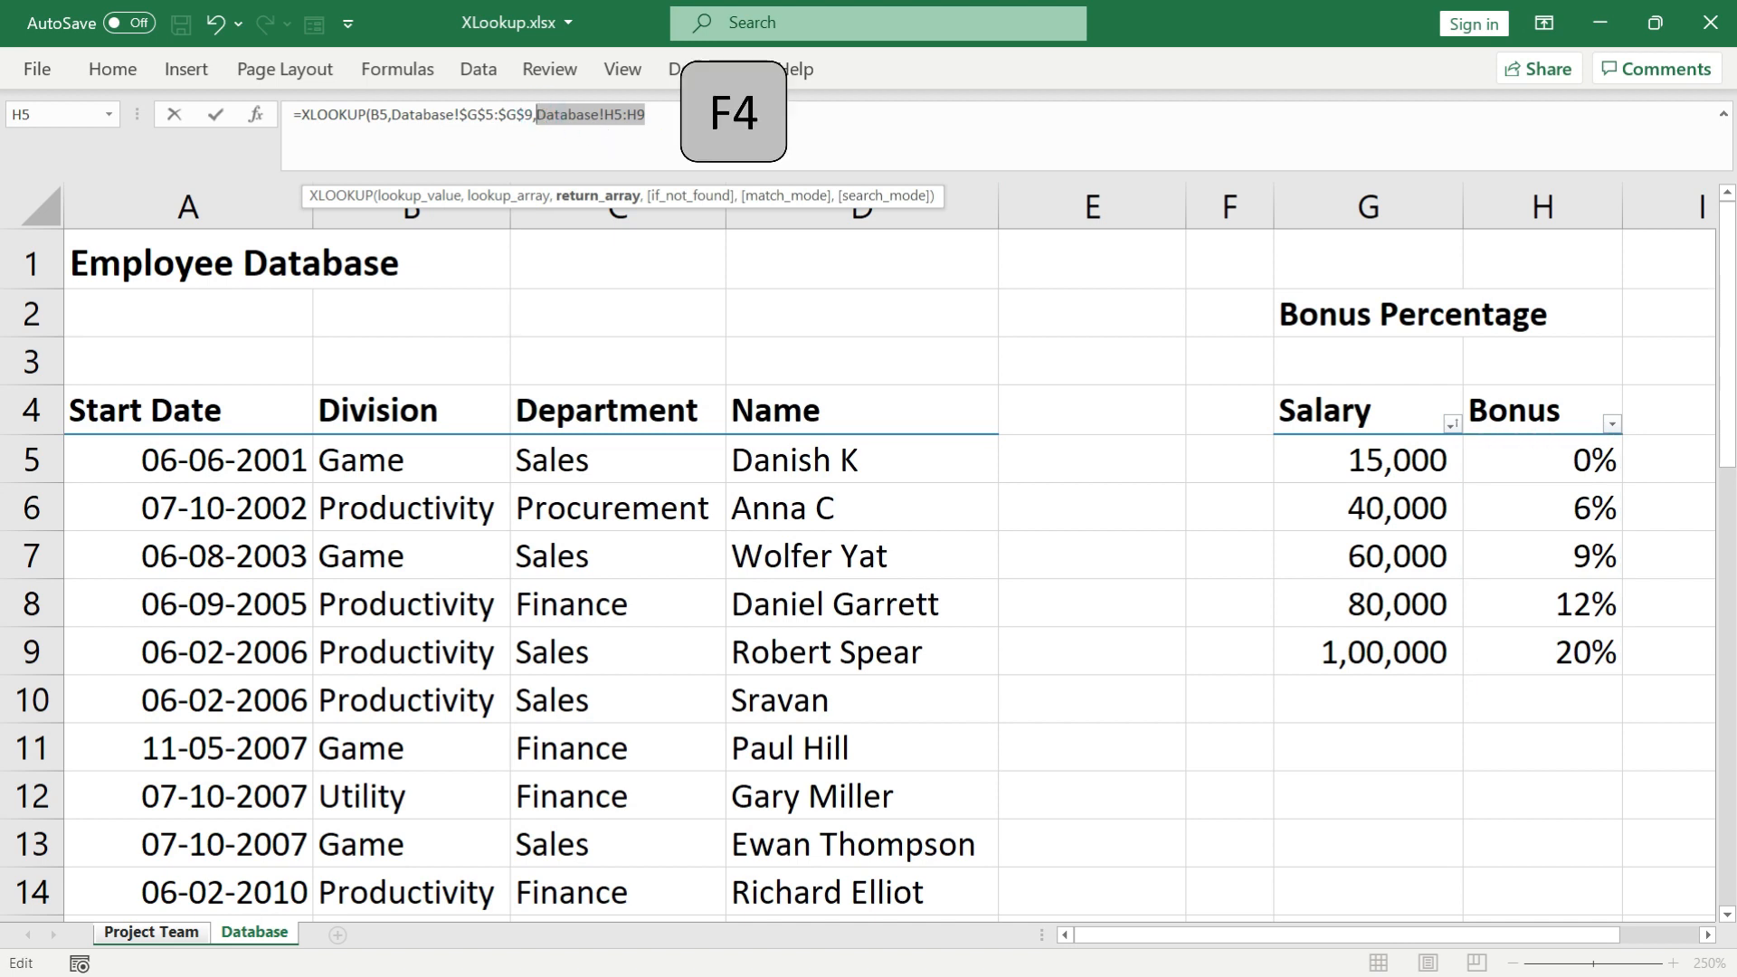
pyautogui.write(',')
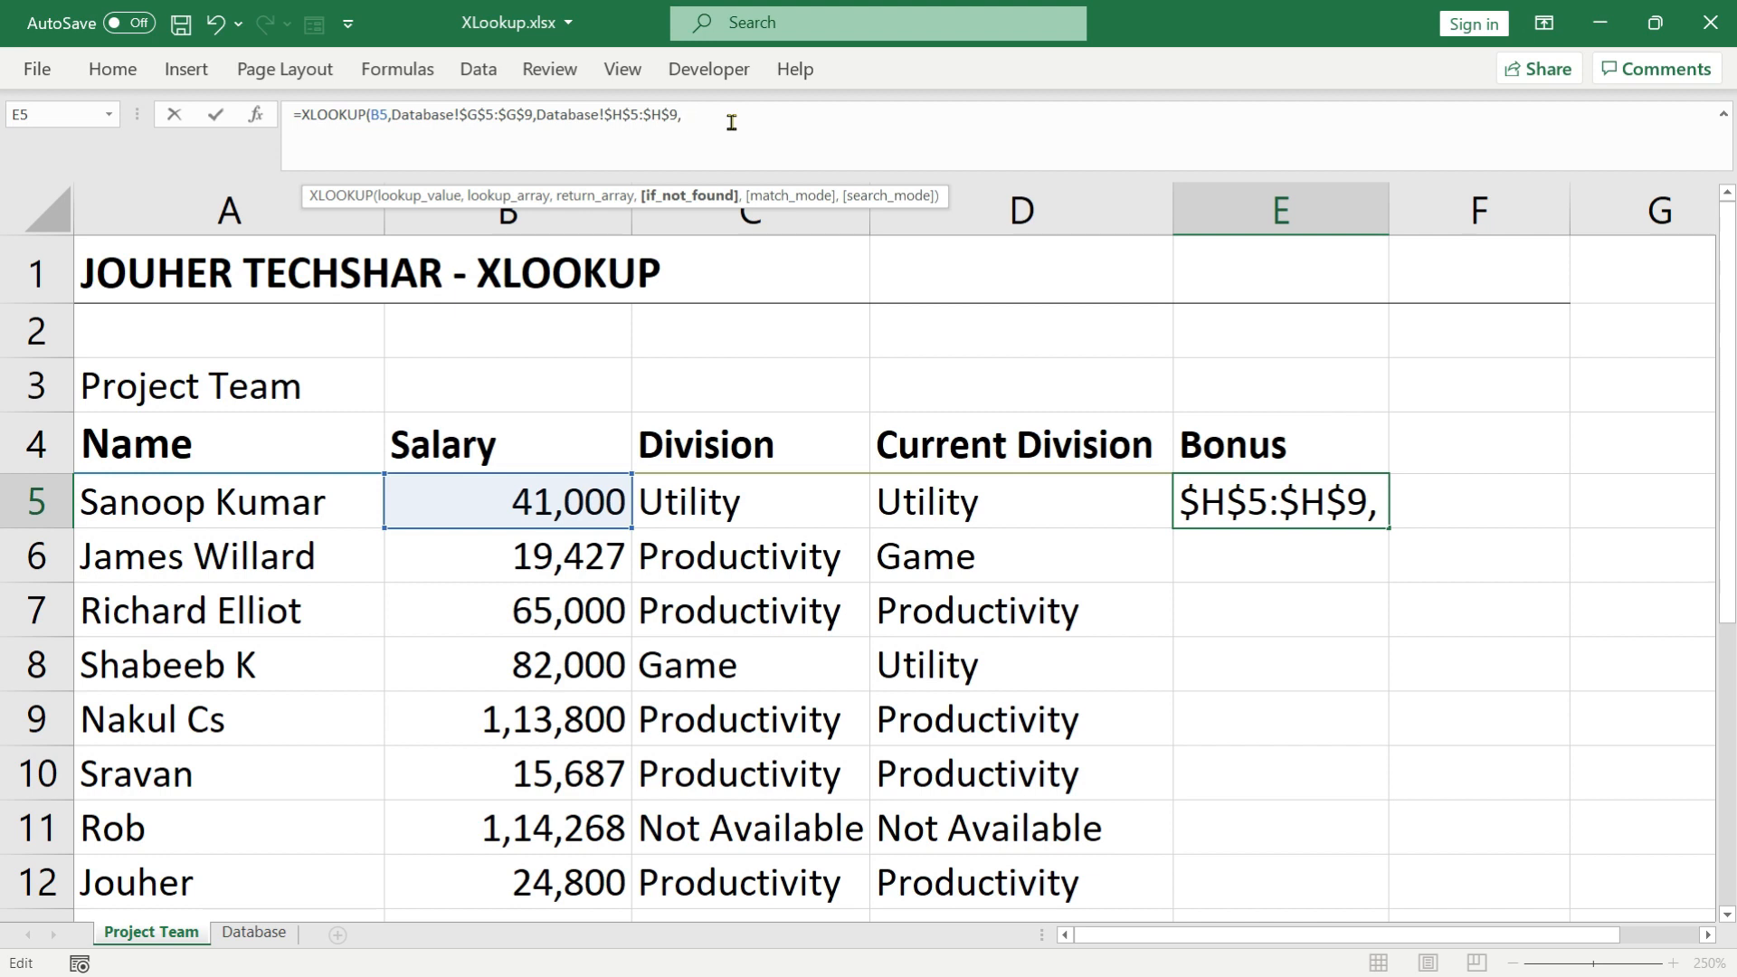
pyautogui.write(',')
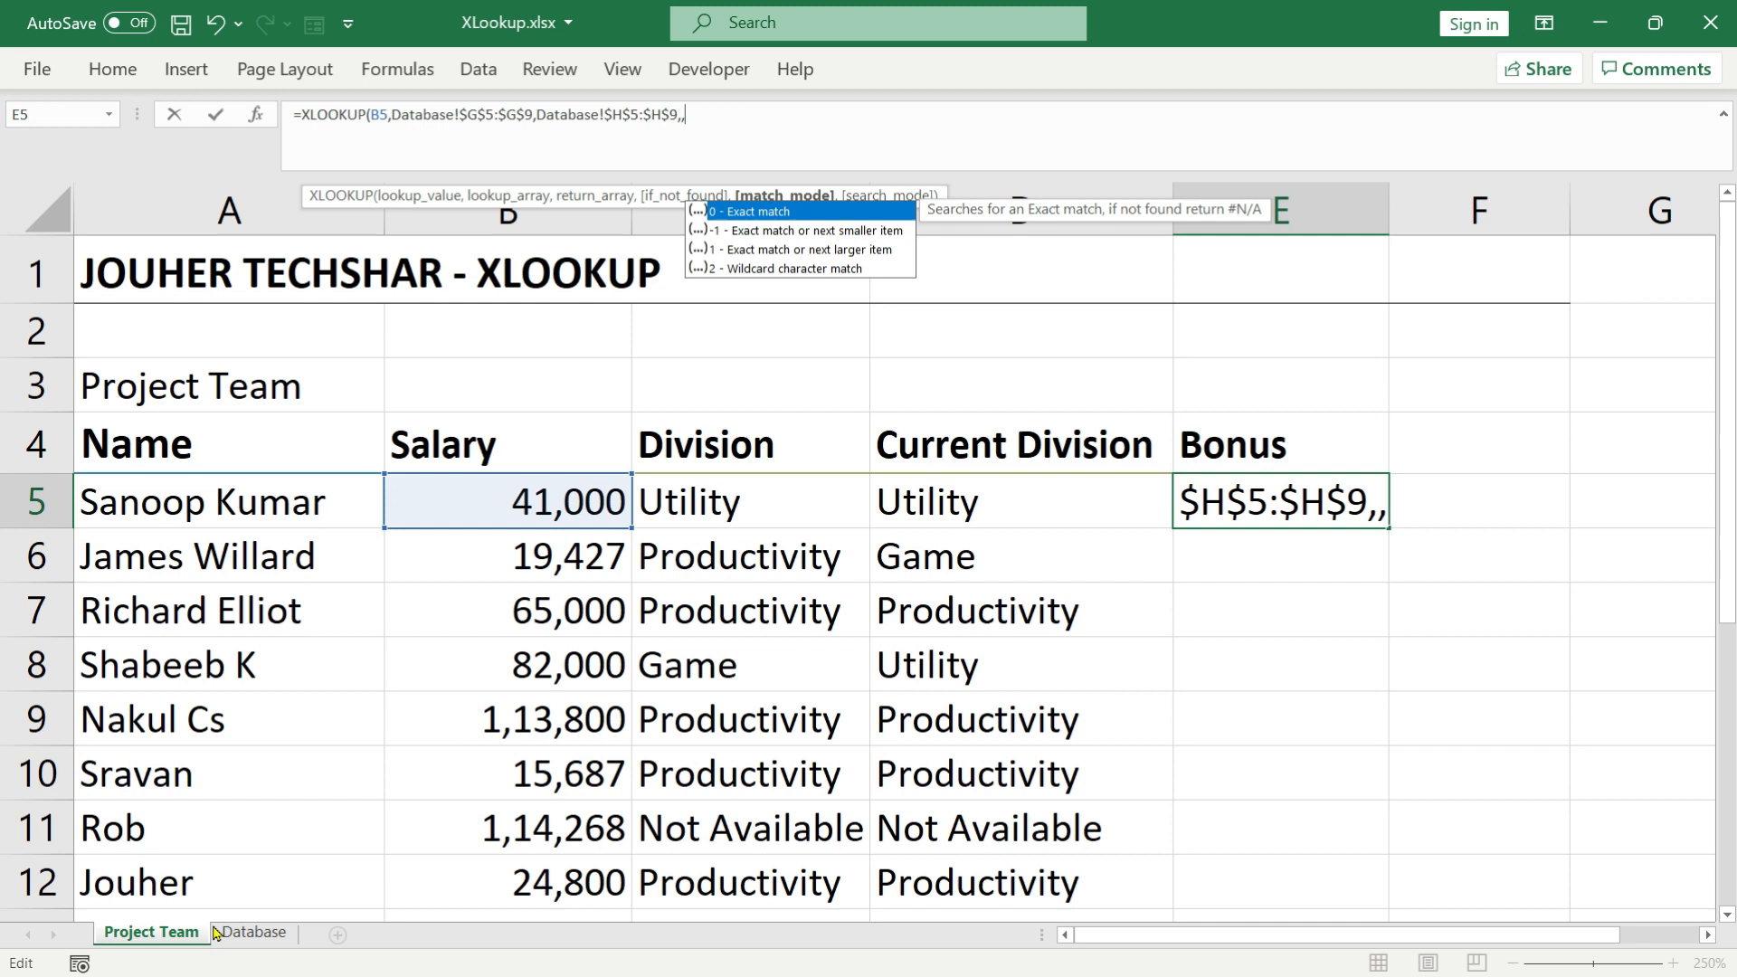
pyautogui.click(244, 934)
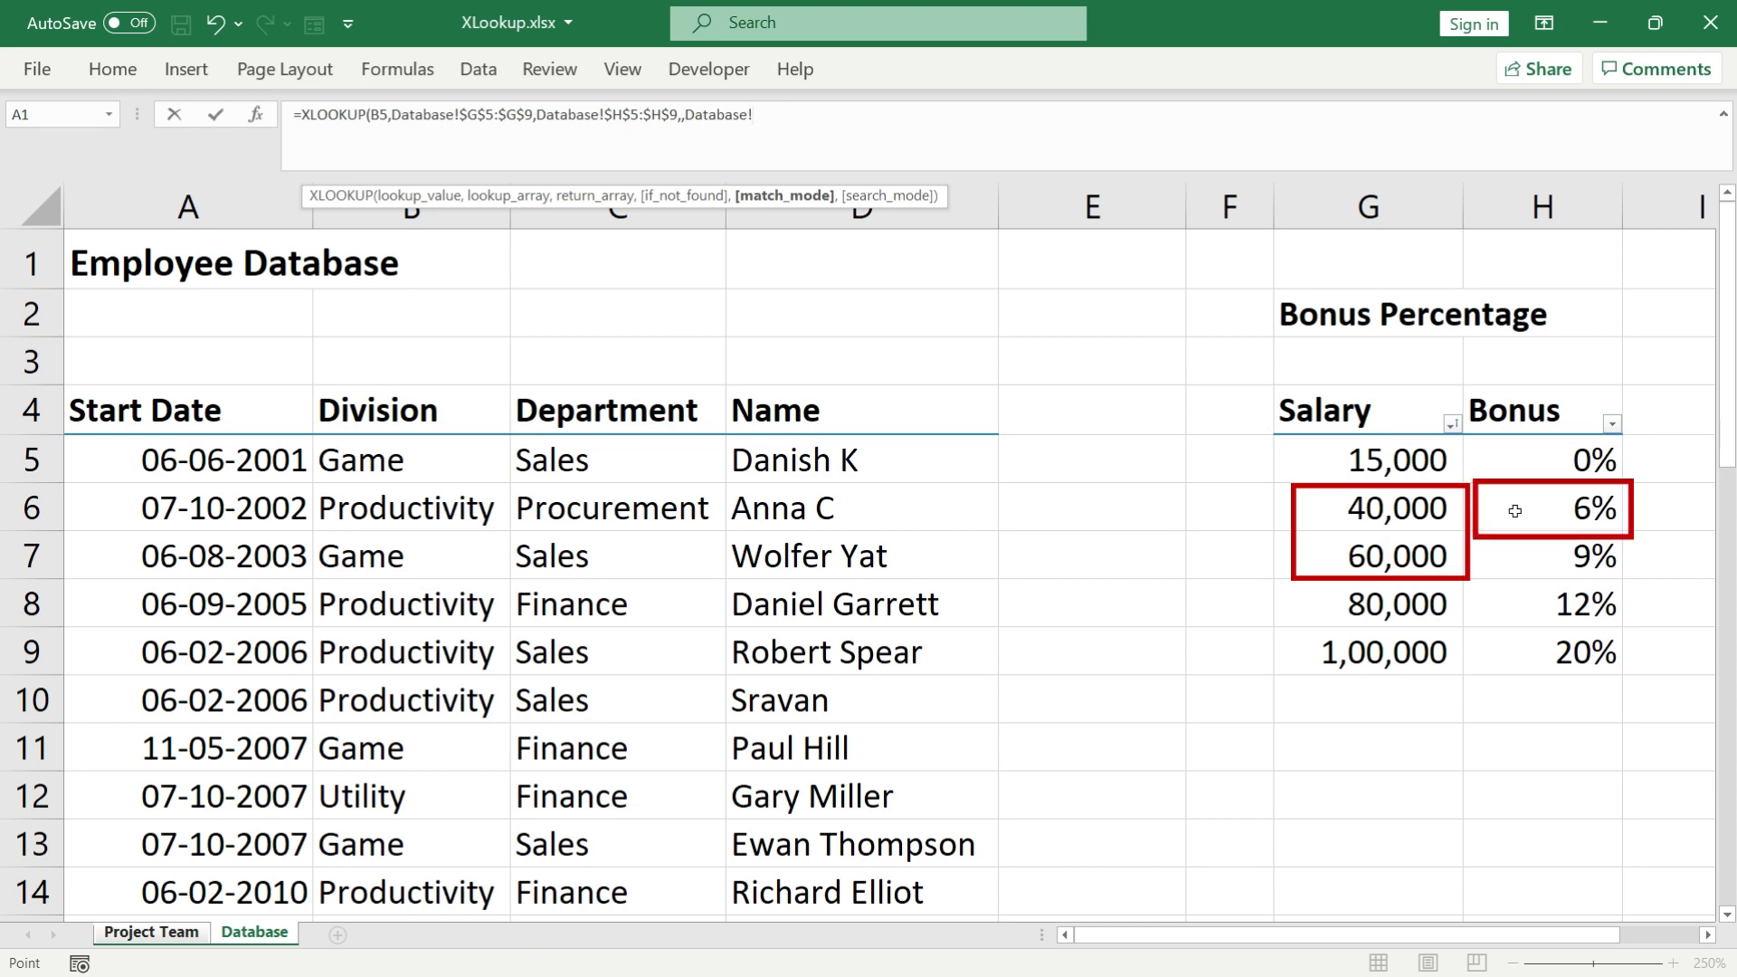
pyautogui.press('BackSpace')
pyautogui.press('BackSpace')
pyautogui.press('BackSpace')
pyautogui.press('BackSpace')
pyautogui.press('BackSpace')
pyautogui.press('BackSpace')
pyautogui.press('BackSpace')
pyautogui.press('BackSpace')
pyautogui.press('BackSpace')
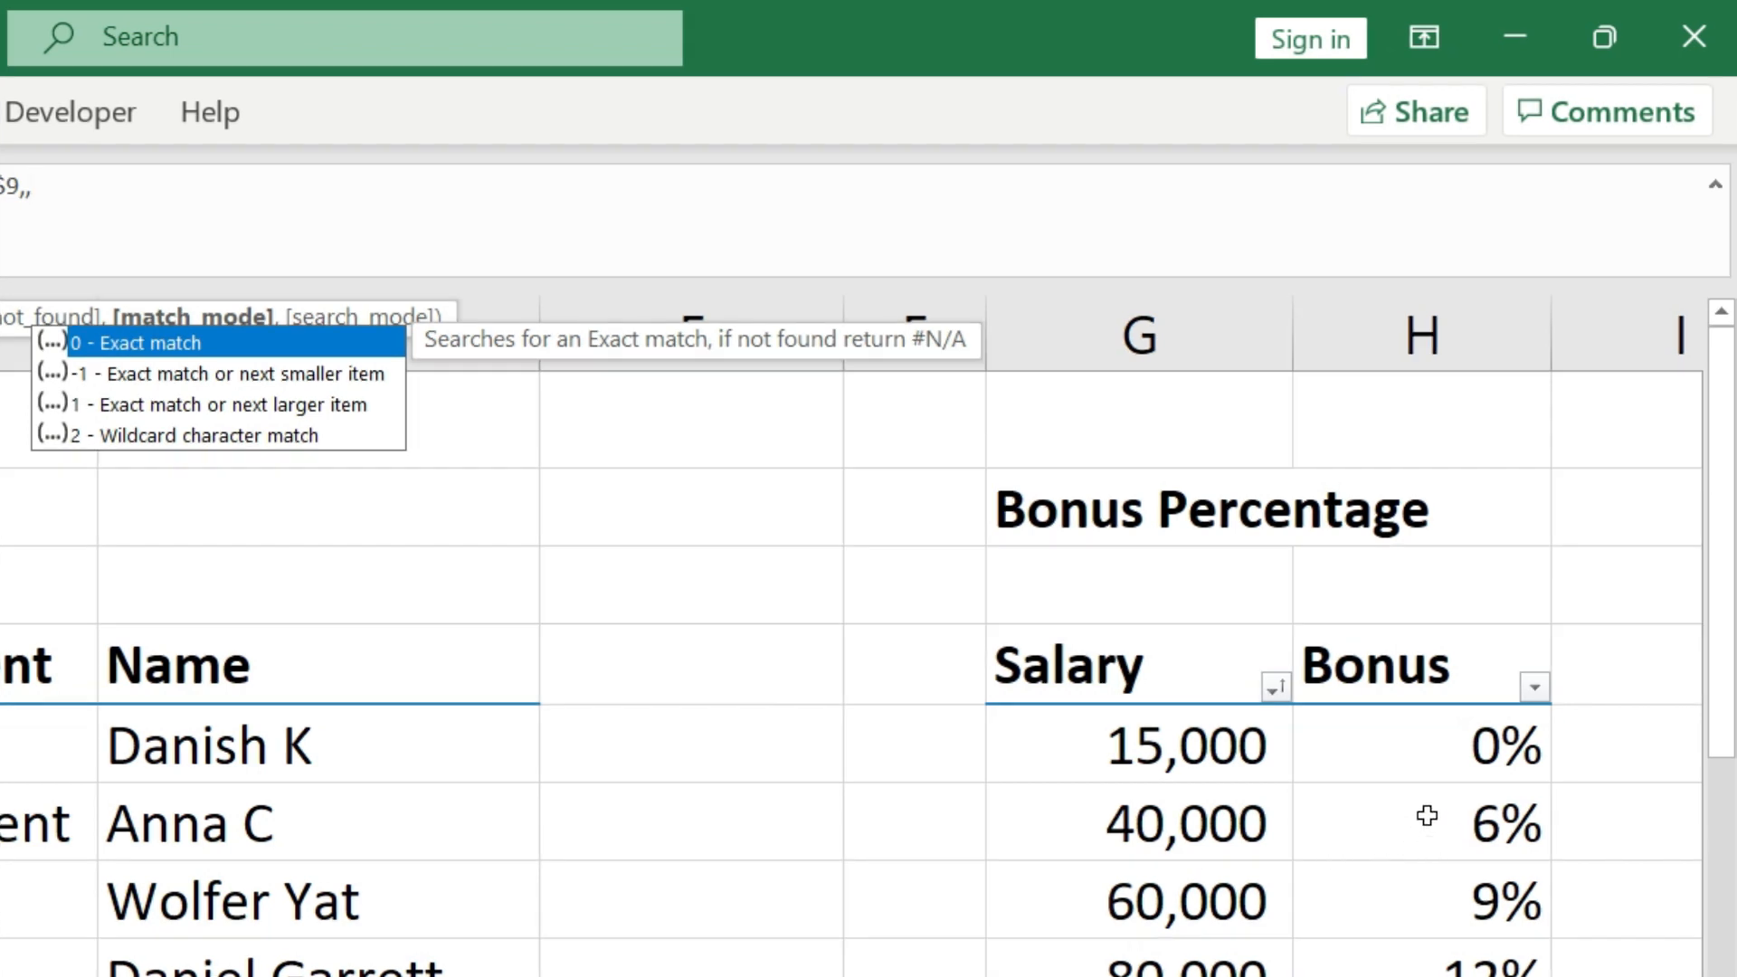
# Step: Finish the E5 formula with match mode -1 (exact match or next smaller item), and fill it down the Bonus column to E12
pyautogui.click(243, 376)
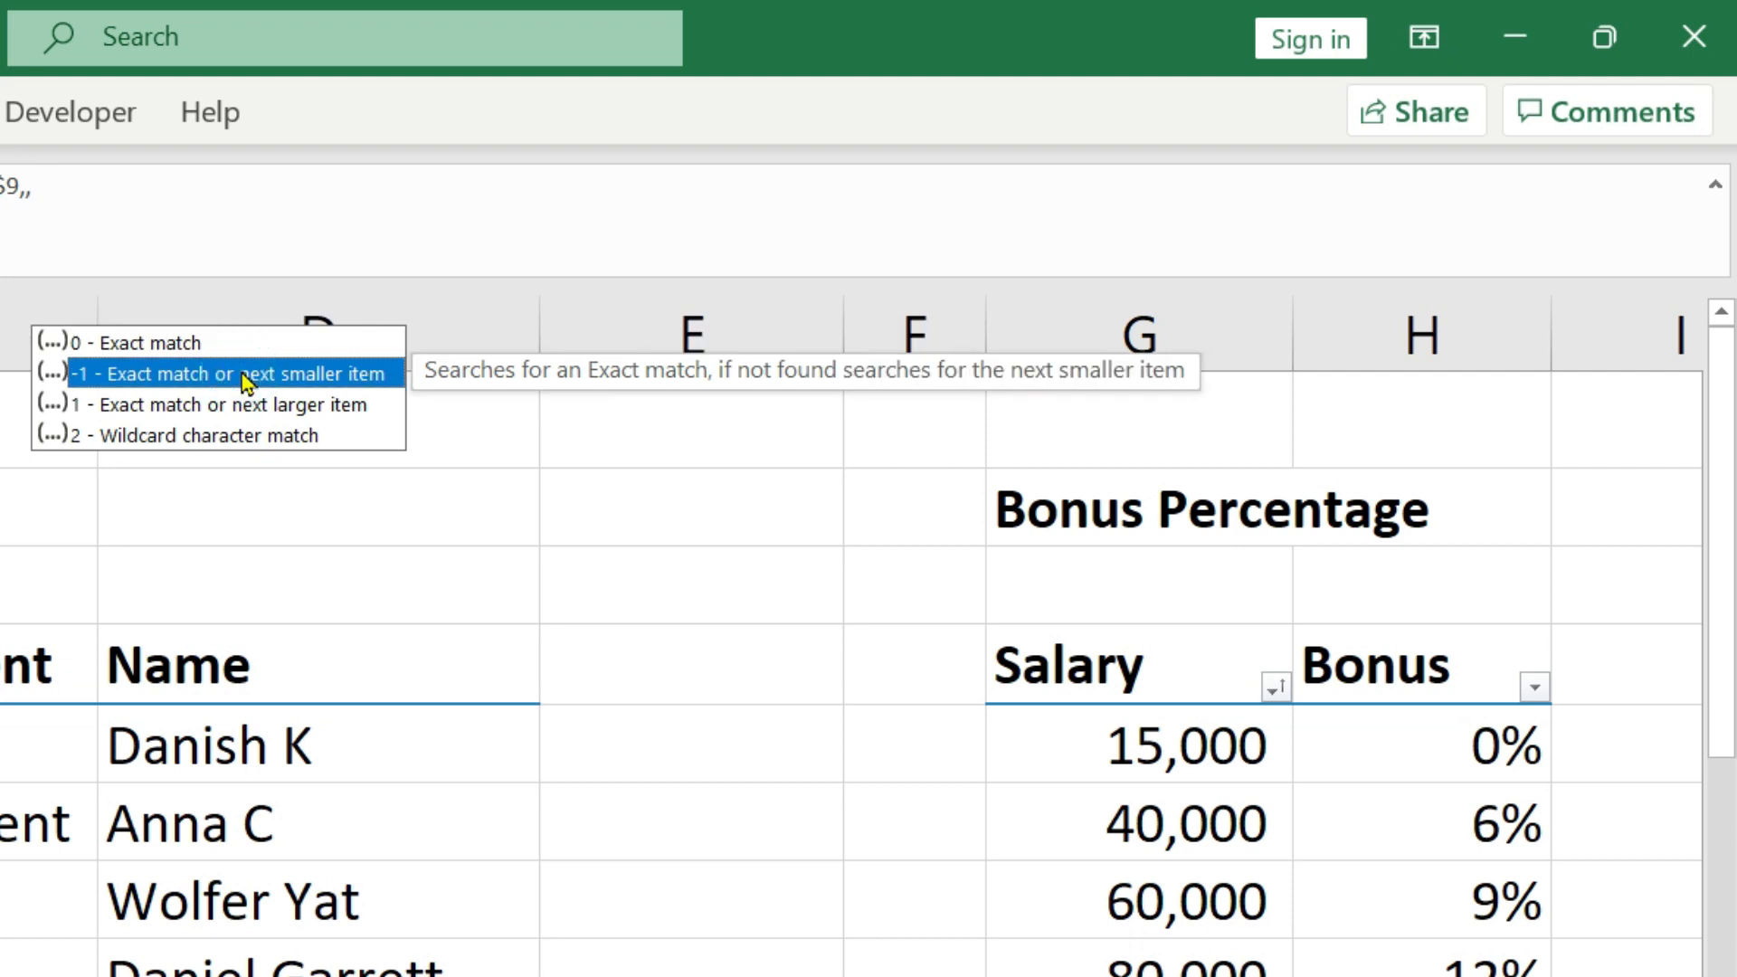
pyautogui.doubleClick(243, 377)
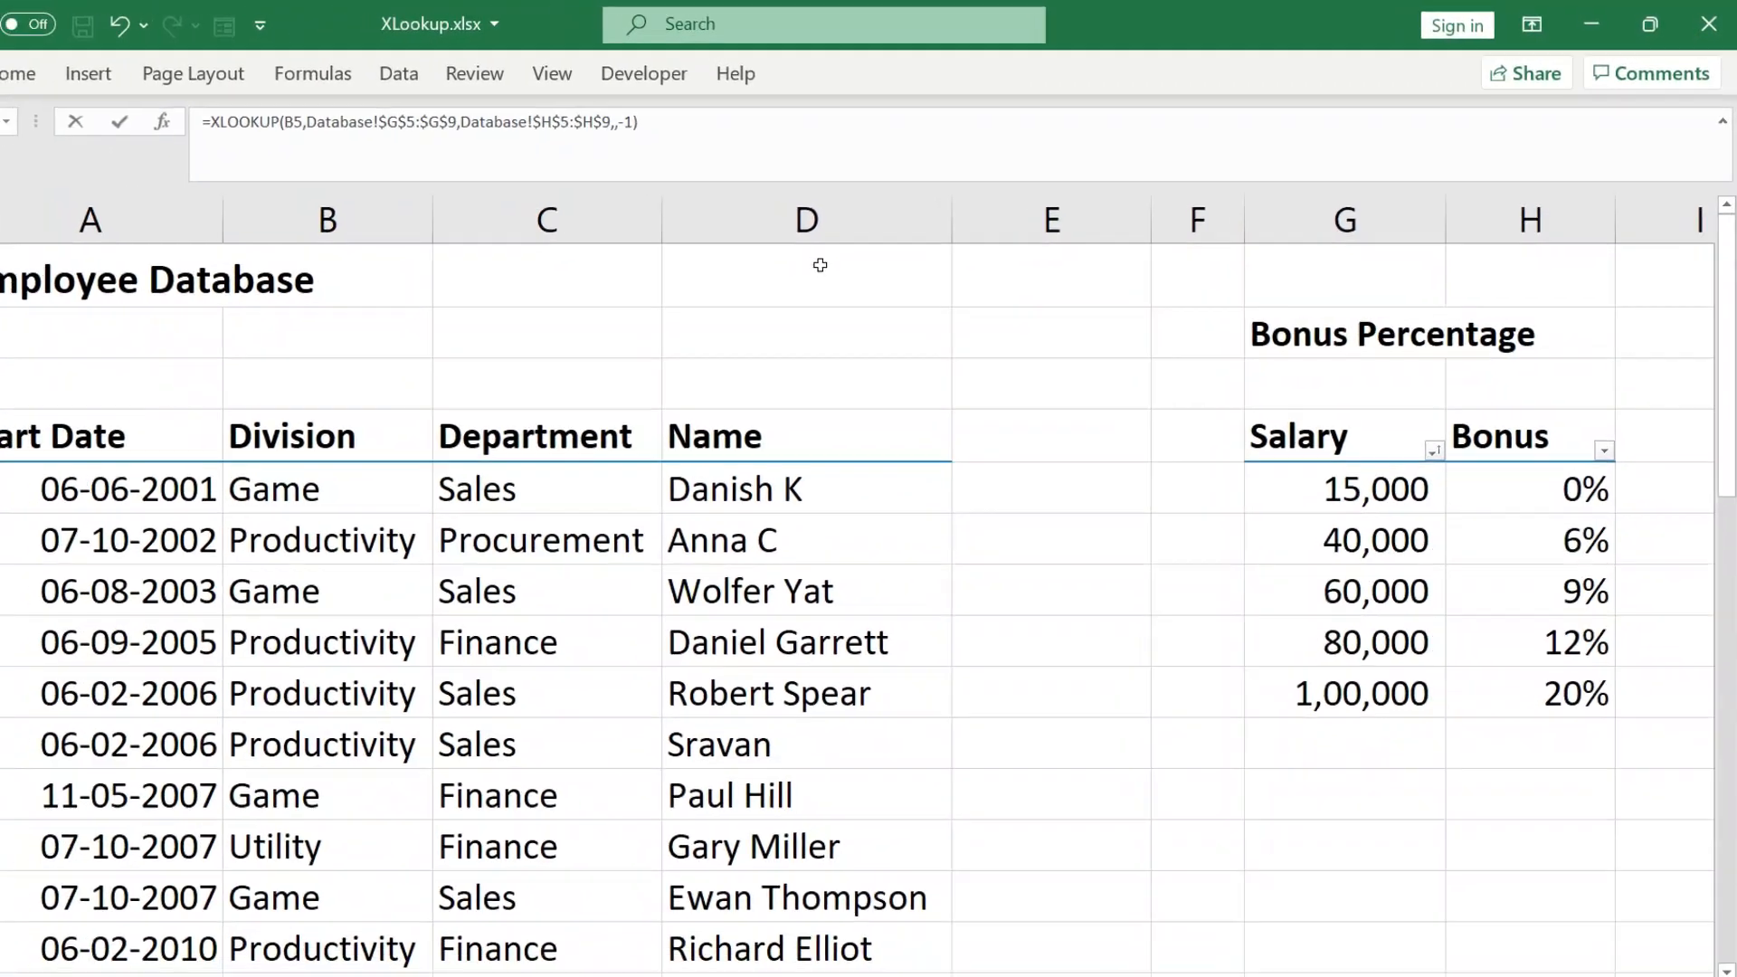
pyautogui.press('Return')
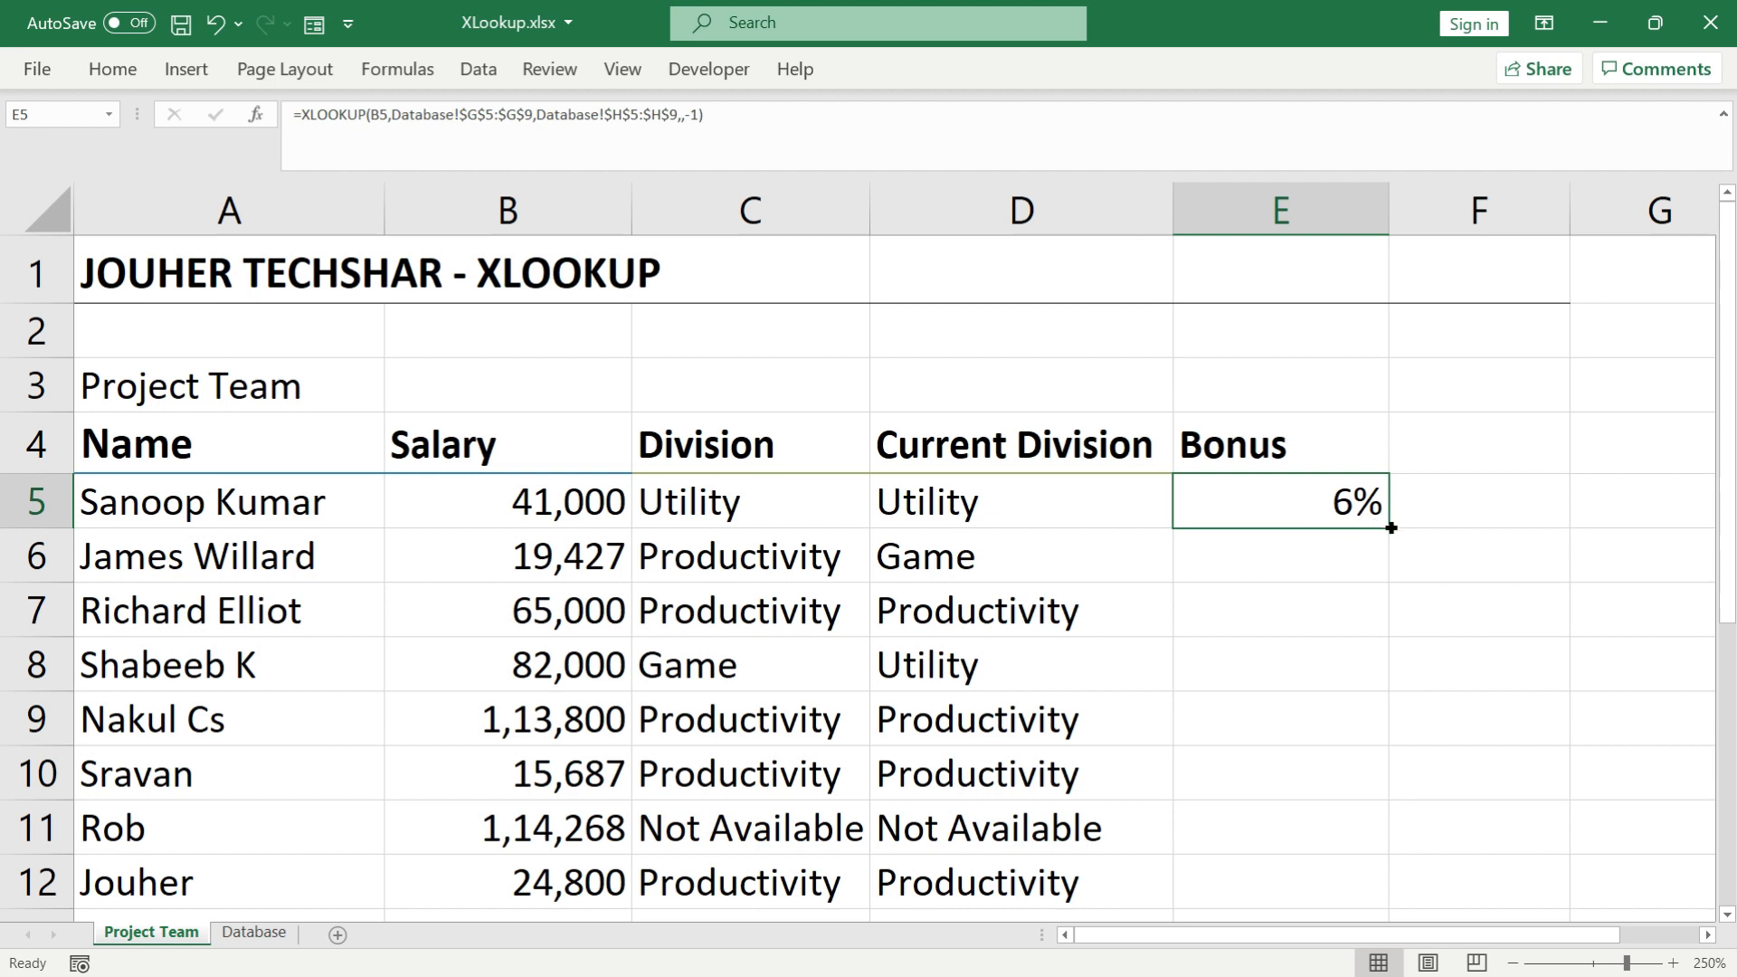
pyautogui.doubleClick(1391, 527)
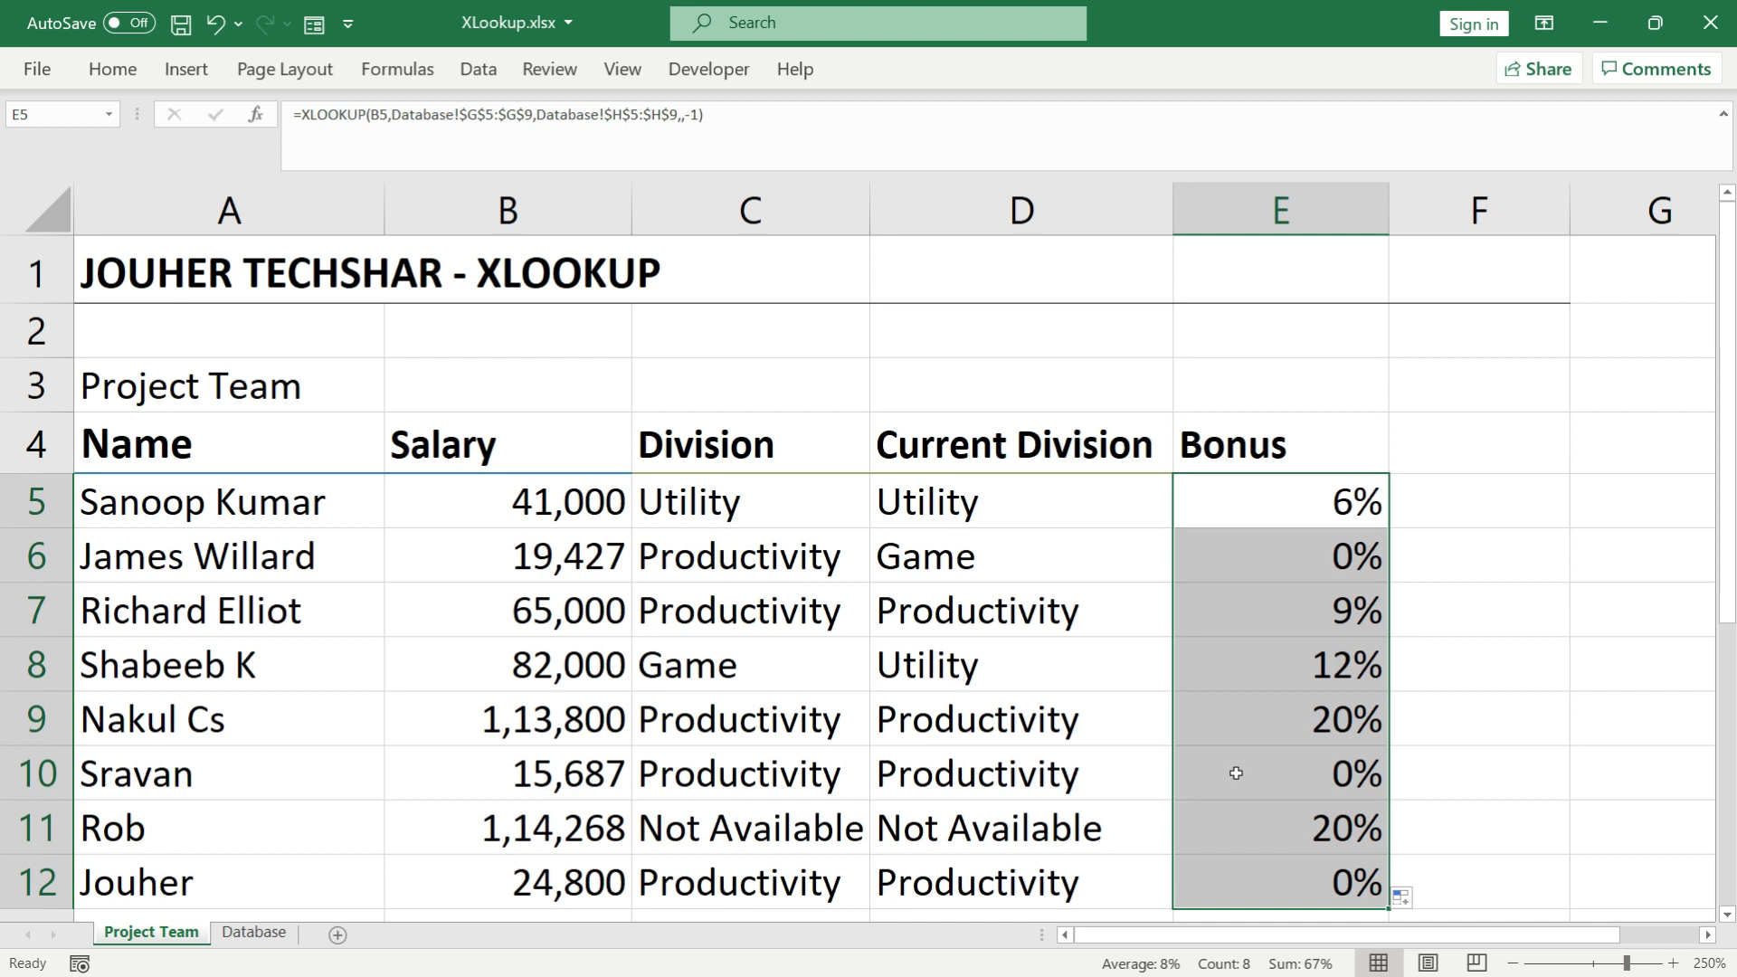
# Step: Compare the salaries with their Bonus results in rows 9, 11 and 5 of Project Team
pyautogui.click(520, 717)
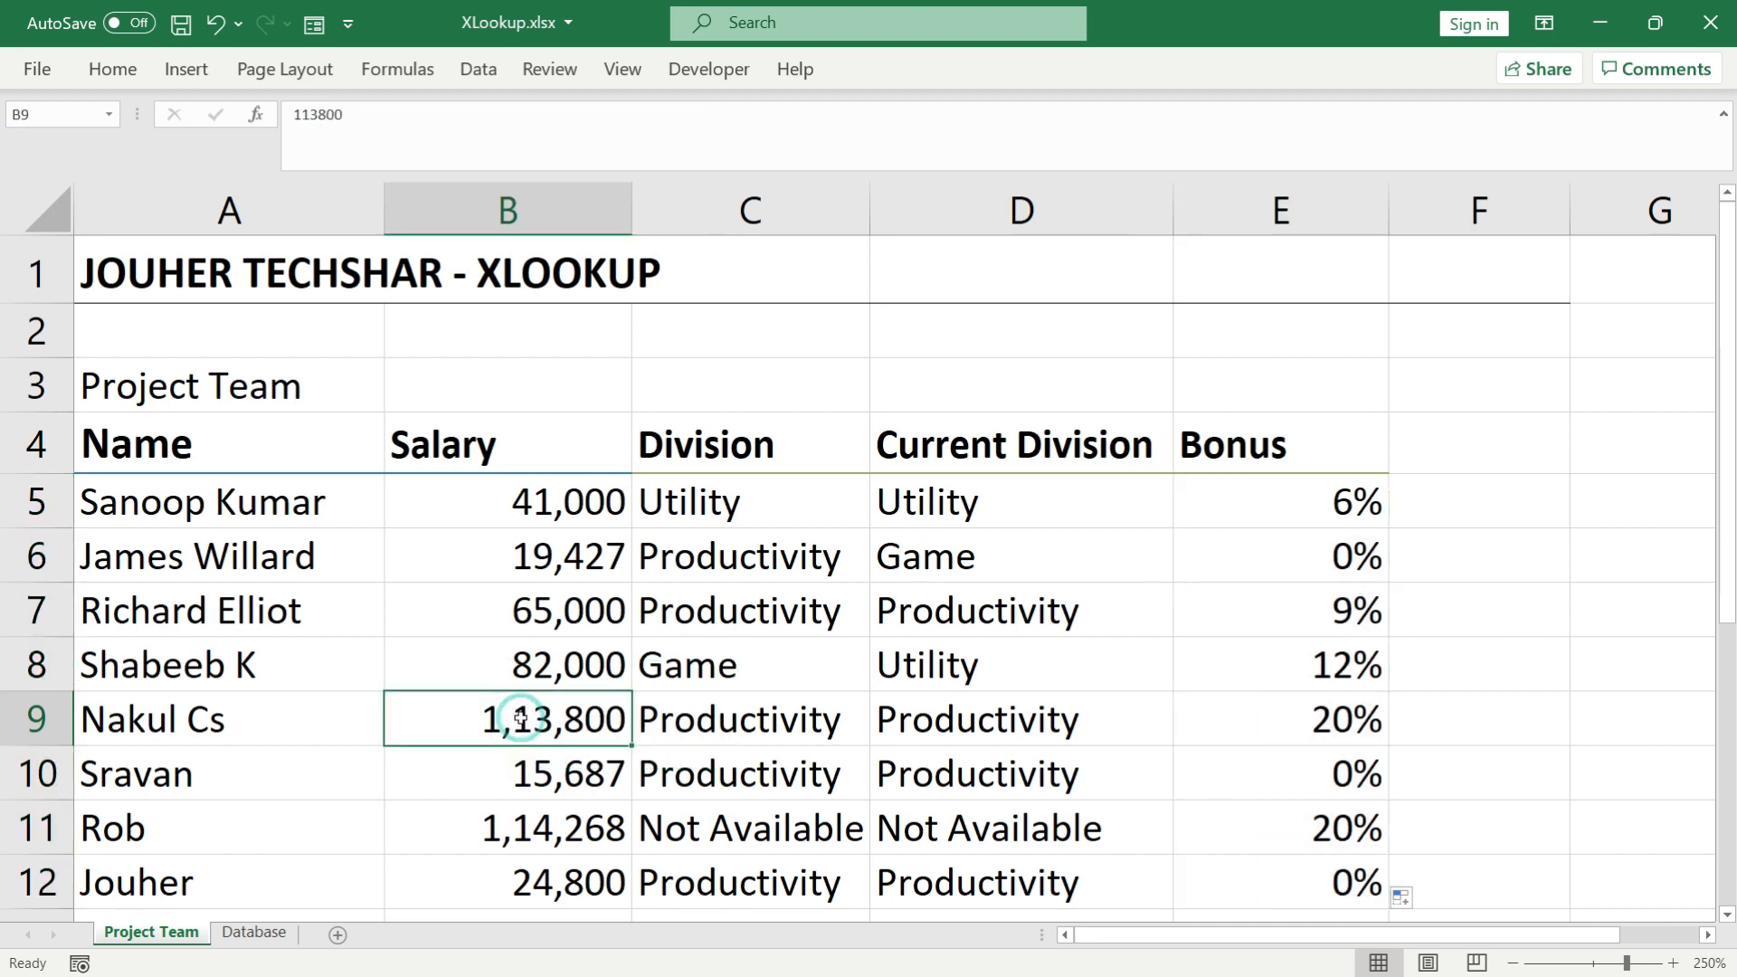
pyautogui.keyDown('ctrl'); pyautogui.click(519, 828); pyautogui.keyUp('ctrl')
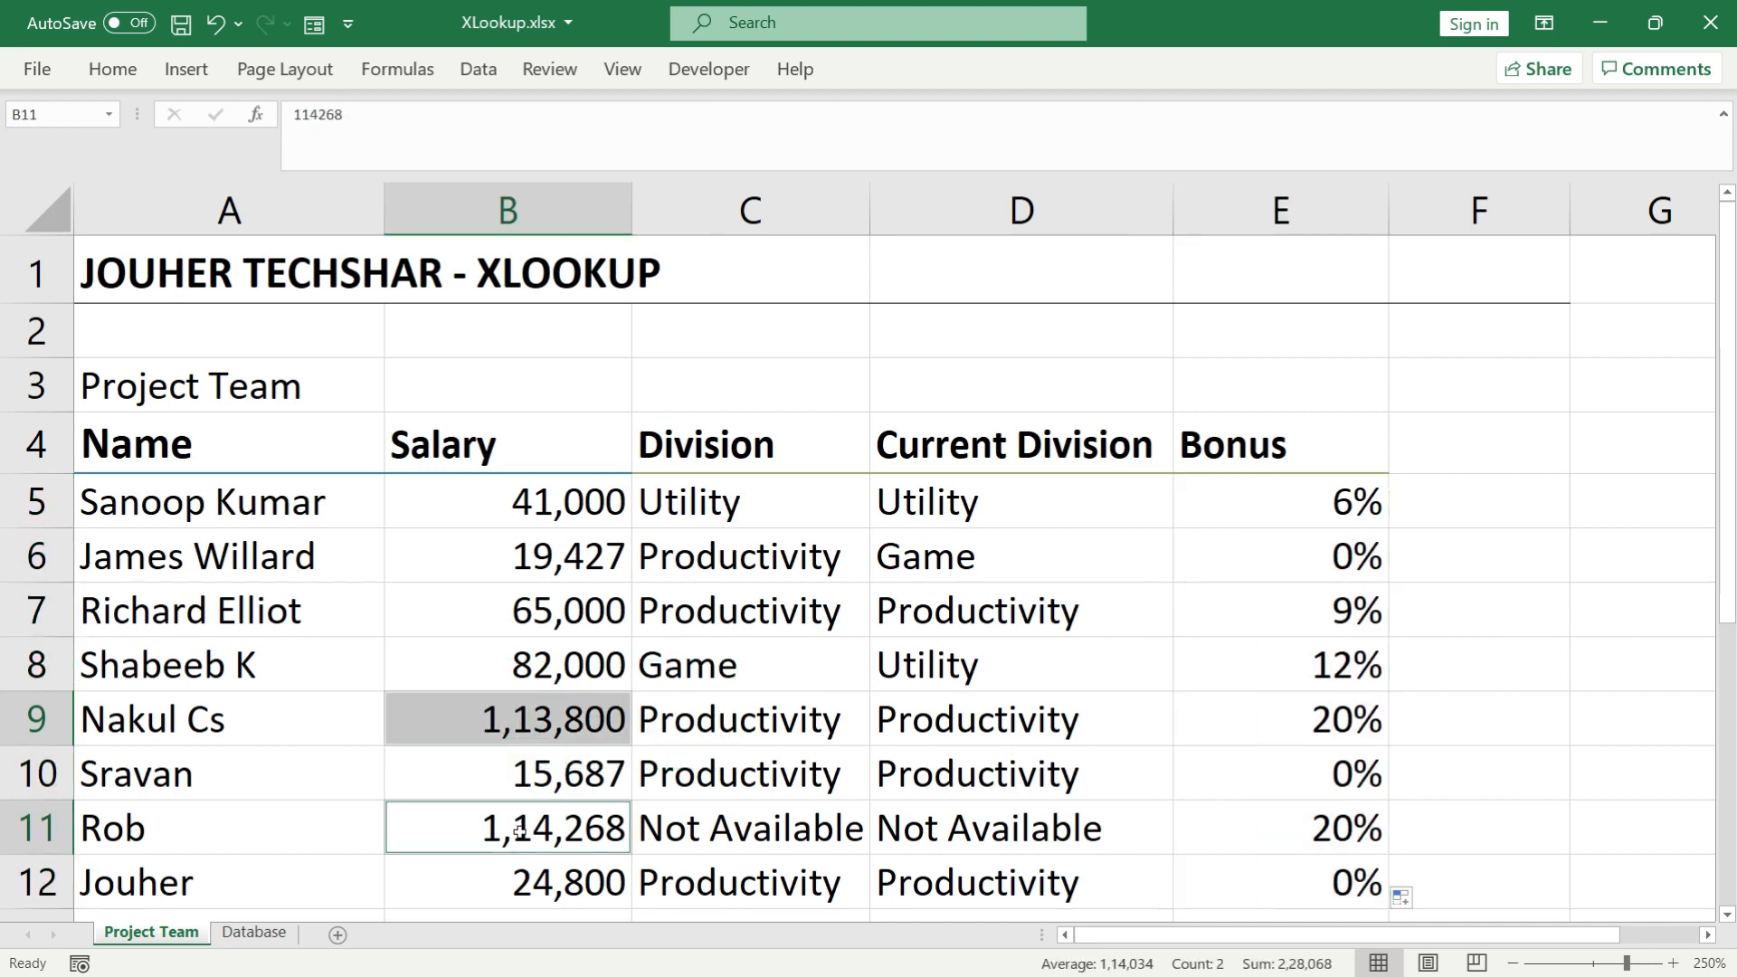
pyautogui.keyDown('ctrl'); pyautogui.click(1277, 724); pyautogui.keyUp('ctrl')
pyautogui.keyDown('ctrl'); pyautogui.click(1289, 822); pyautogui.keyUp('ctrl')
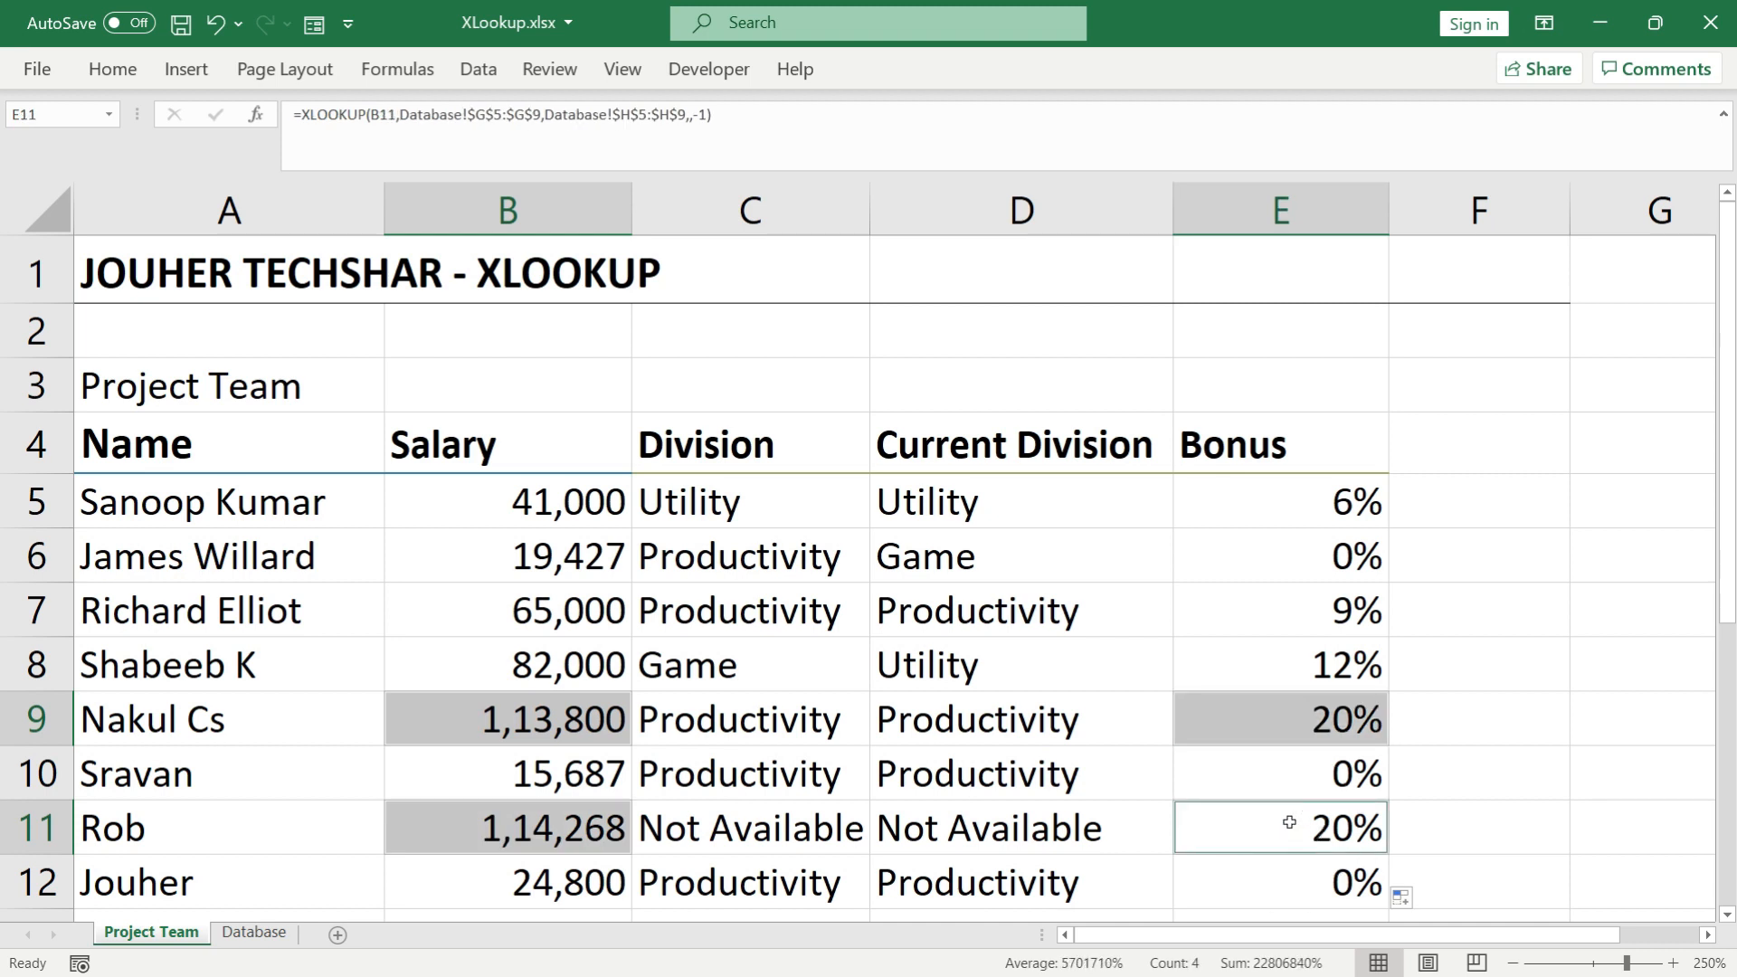
pyautogui.moveTo(570, 500); pyautogui.dragTo(1223, 505)
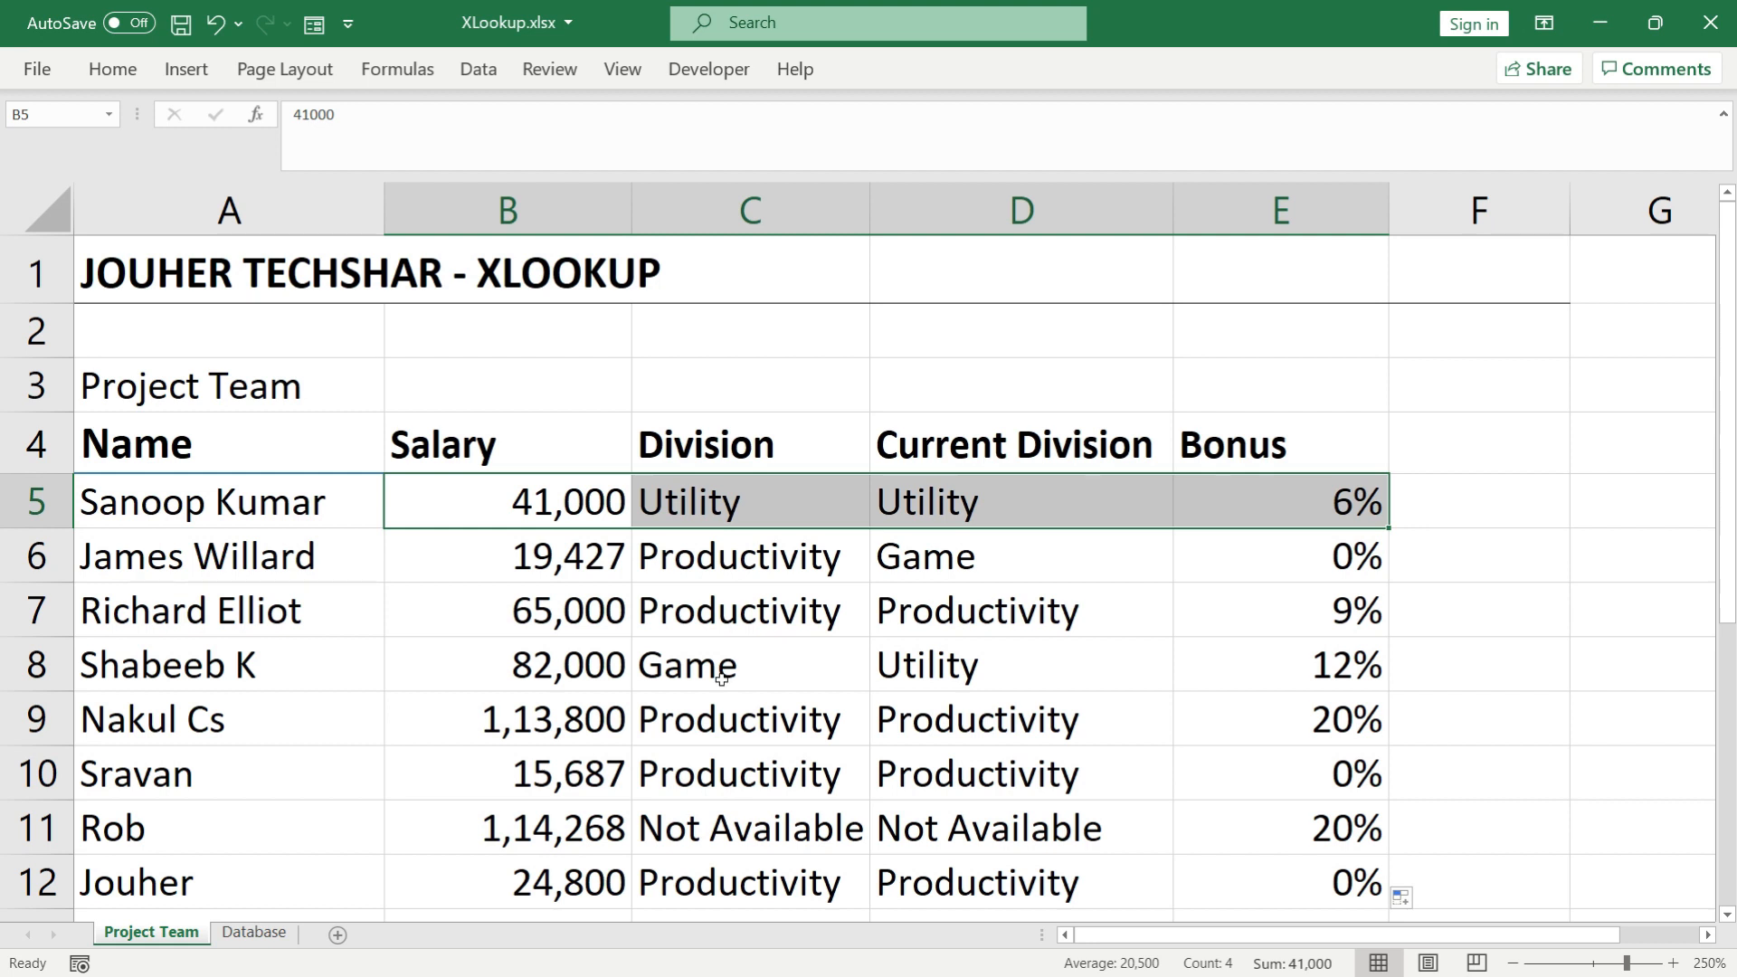
# Step: Rearrange the Database sheet's Bonus Percentage rows into the salary order 1,00,000, 40,000, 80,000, 60,000, 15,000, and return to Project Team
pyautogui.click(254, 932)
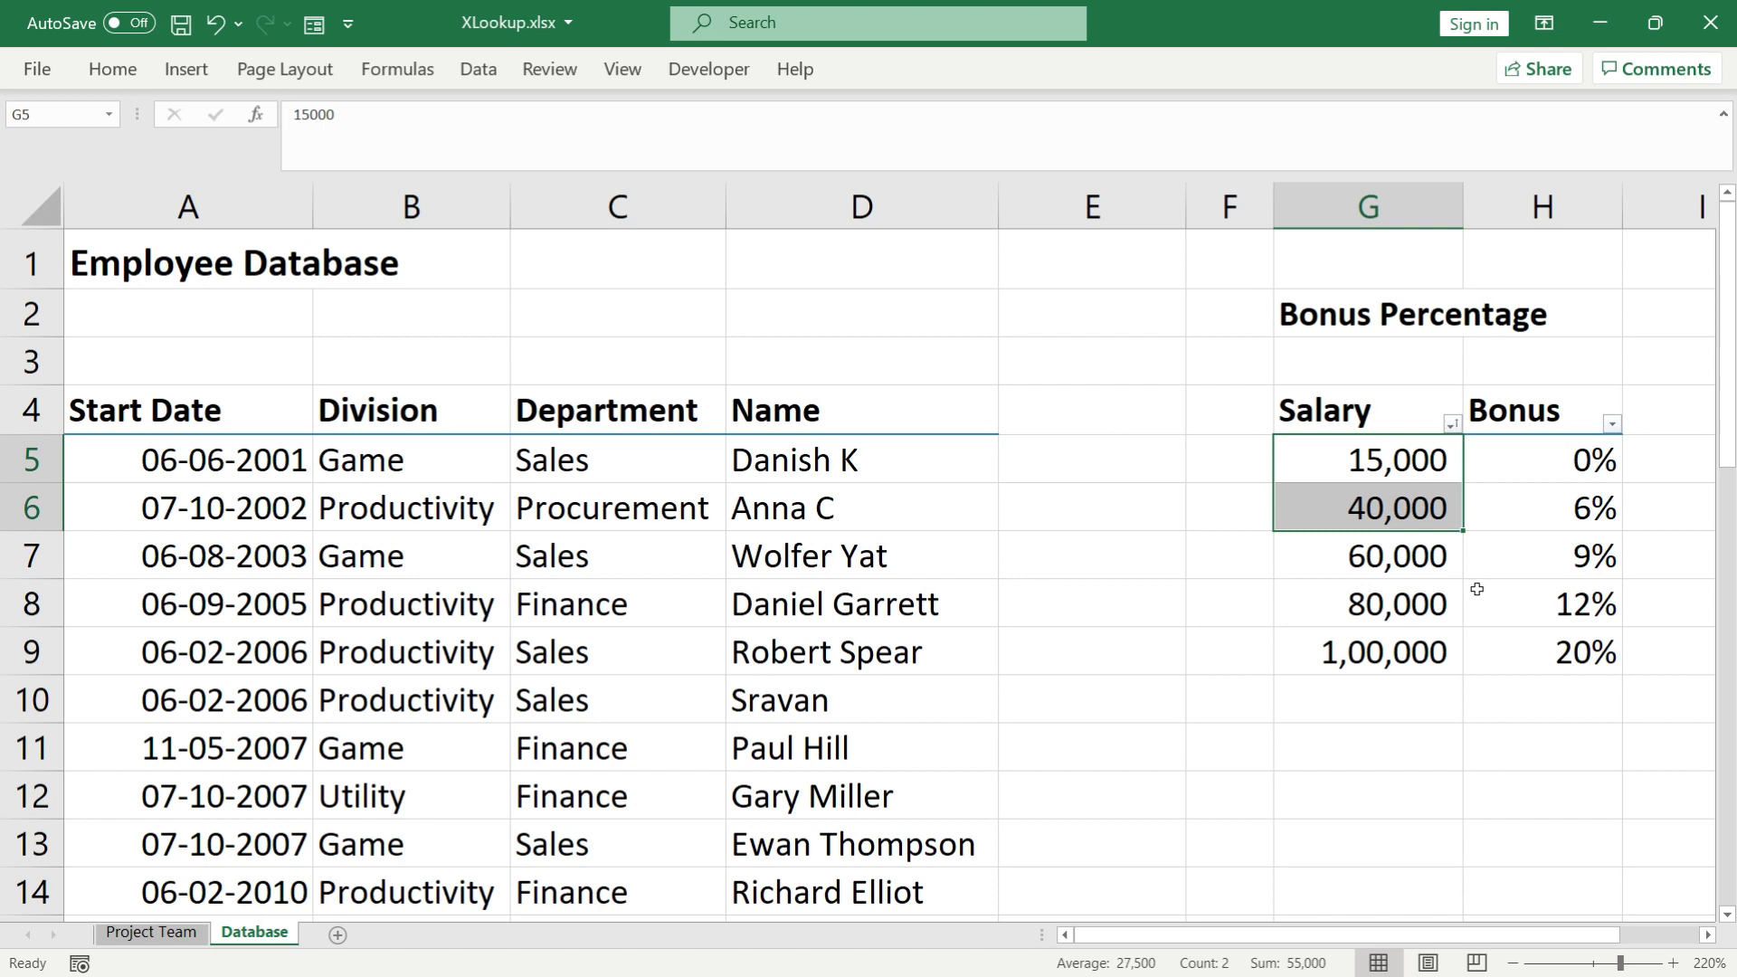
pyautogui.moveTo(1394, 459); pyautogui.dragTo(1394, 627)
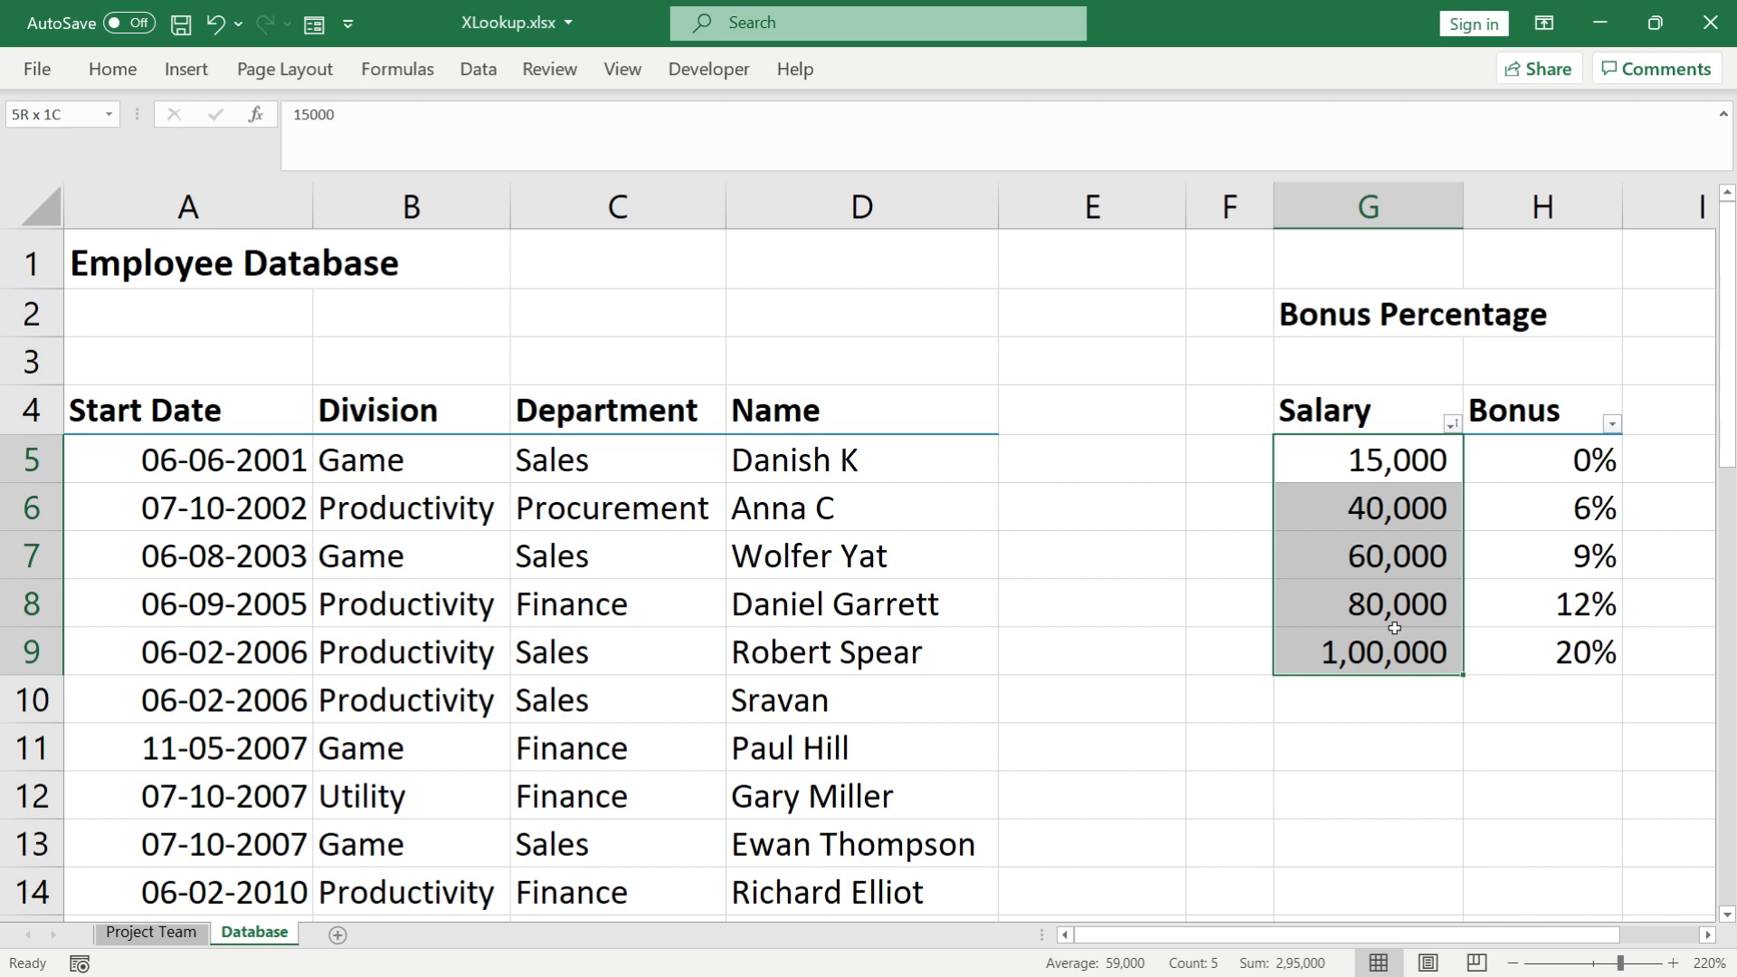
pyautogui.moveTo(1395, 627); pyautogui.dragTo(1394, 627)
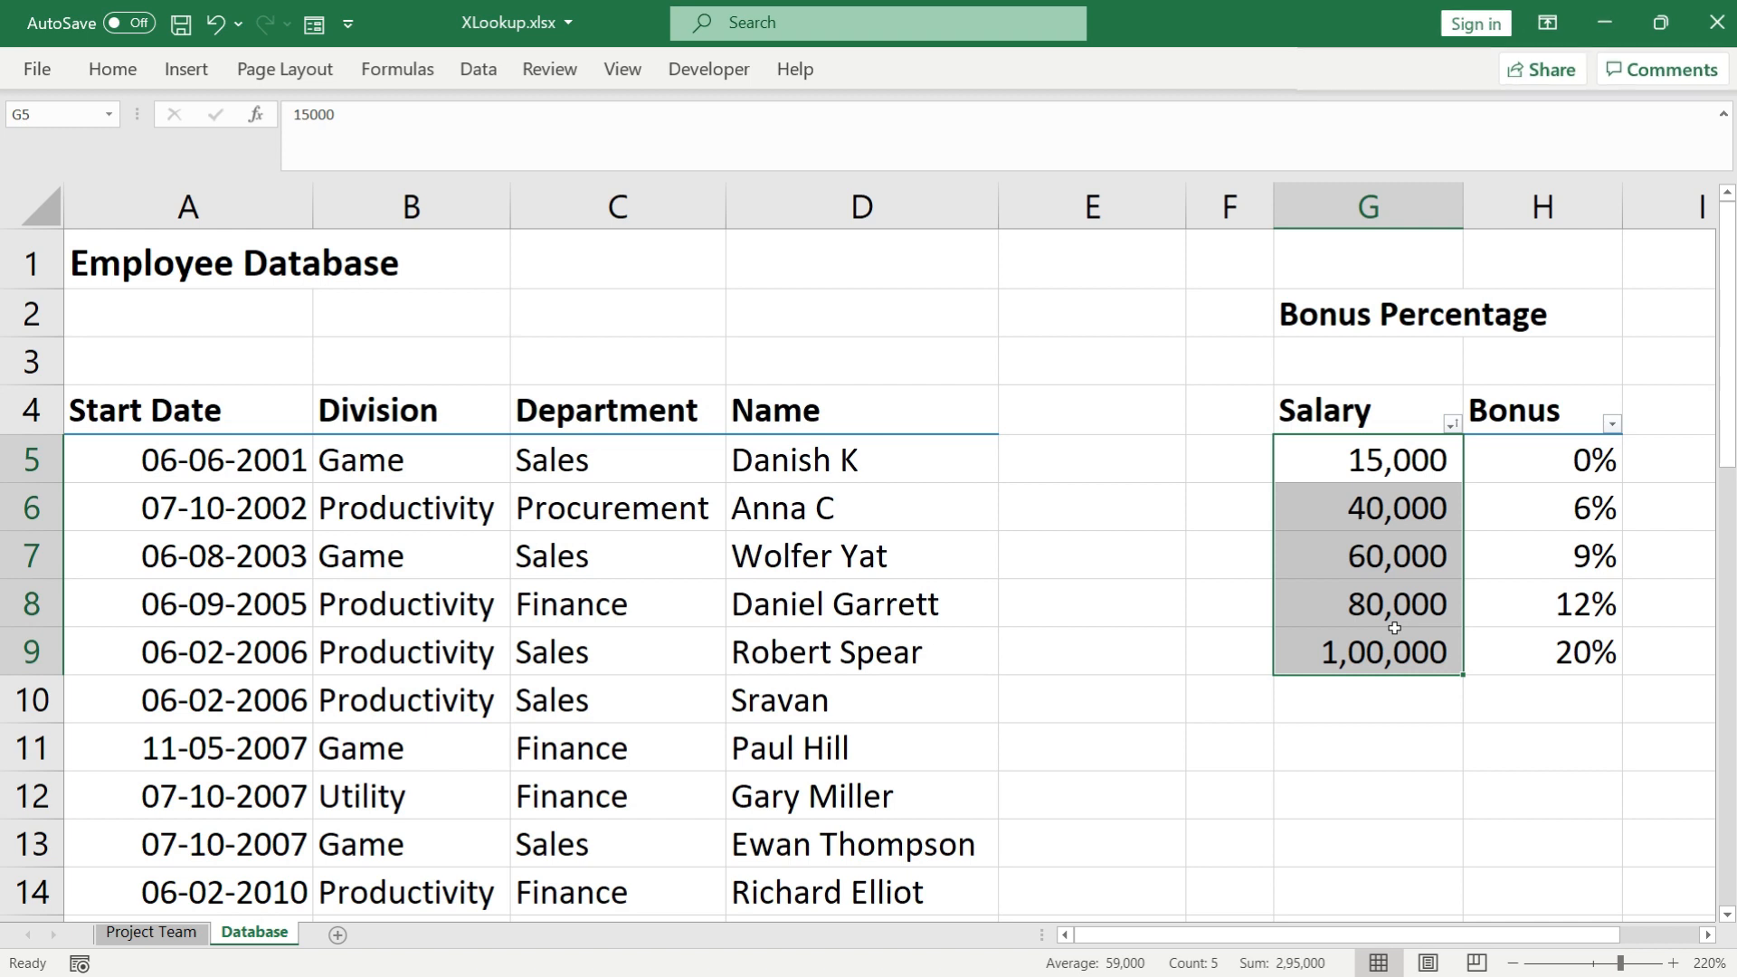
pyautogui.click(1453, 424)
pyautogui.click(1339, 484)
pyautogui.moveTo(1346, 508); pyautogui.dragTo(1543, 652)
pyautogui.moveTo(1465, 675); pyautogui.dragTo(1466, 721)
pyautogui.moveTo(1347, 644); pyautogui.dragTo(1520, 531)
pyautogui.moveTo(1357, 556); pyautogui.dragTo(1474, 594)
pyautogui.moveTo(1357, 700); pyautogui.dragTo(1525, 641)
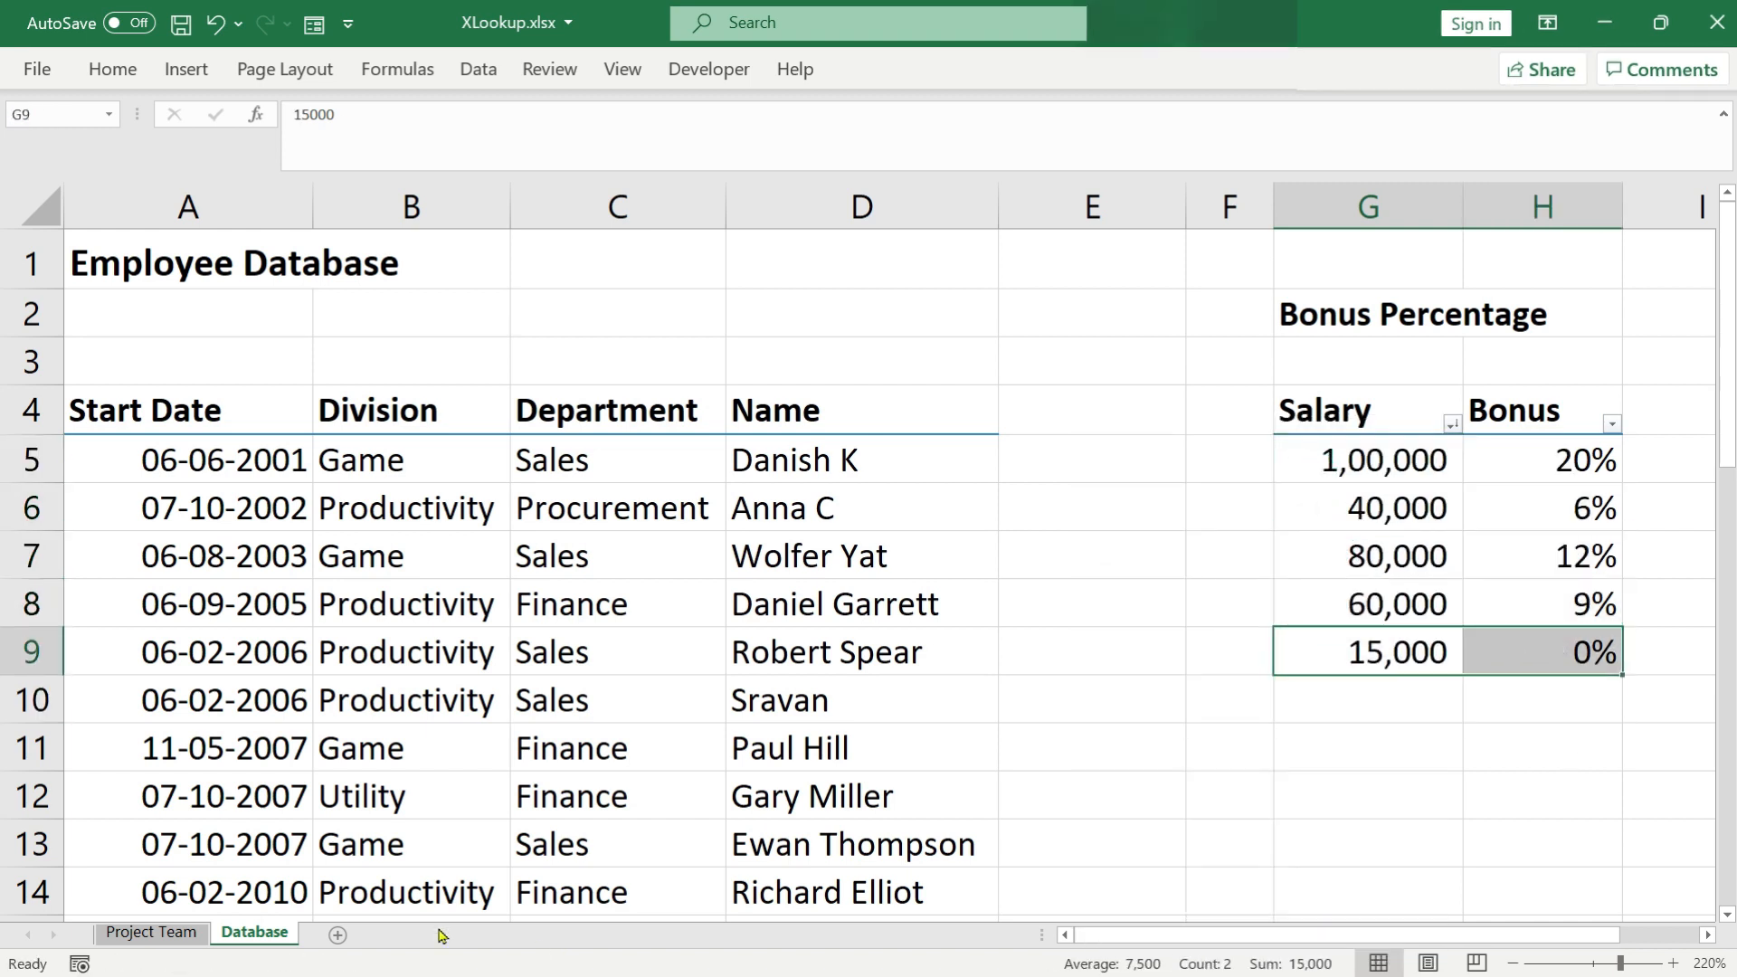
pyautogui.click(191, 937)
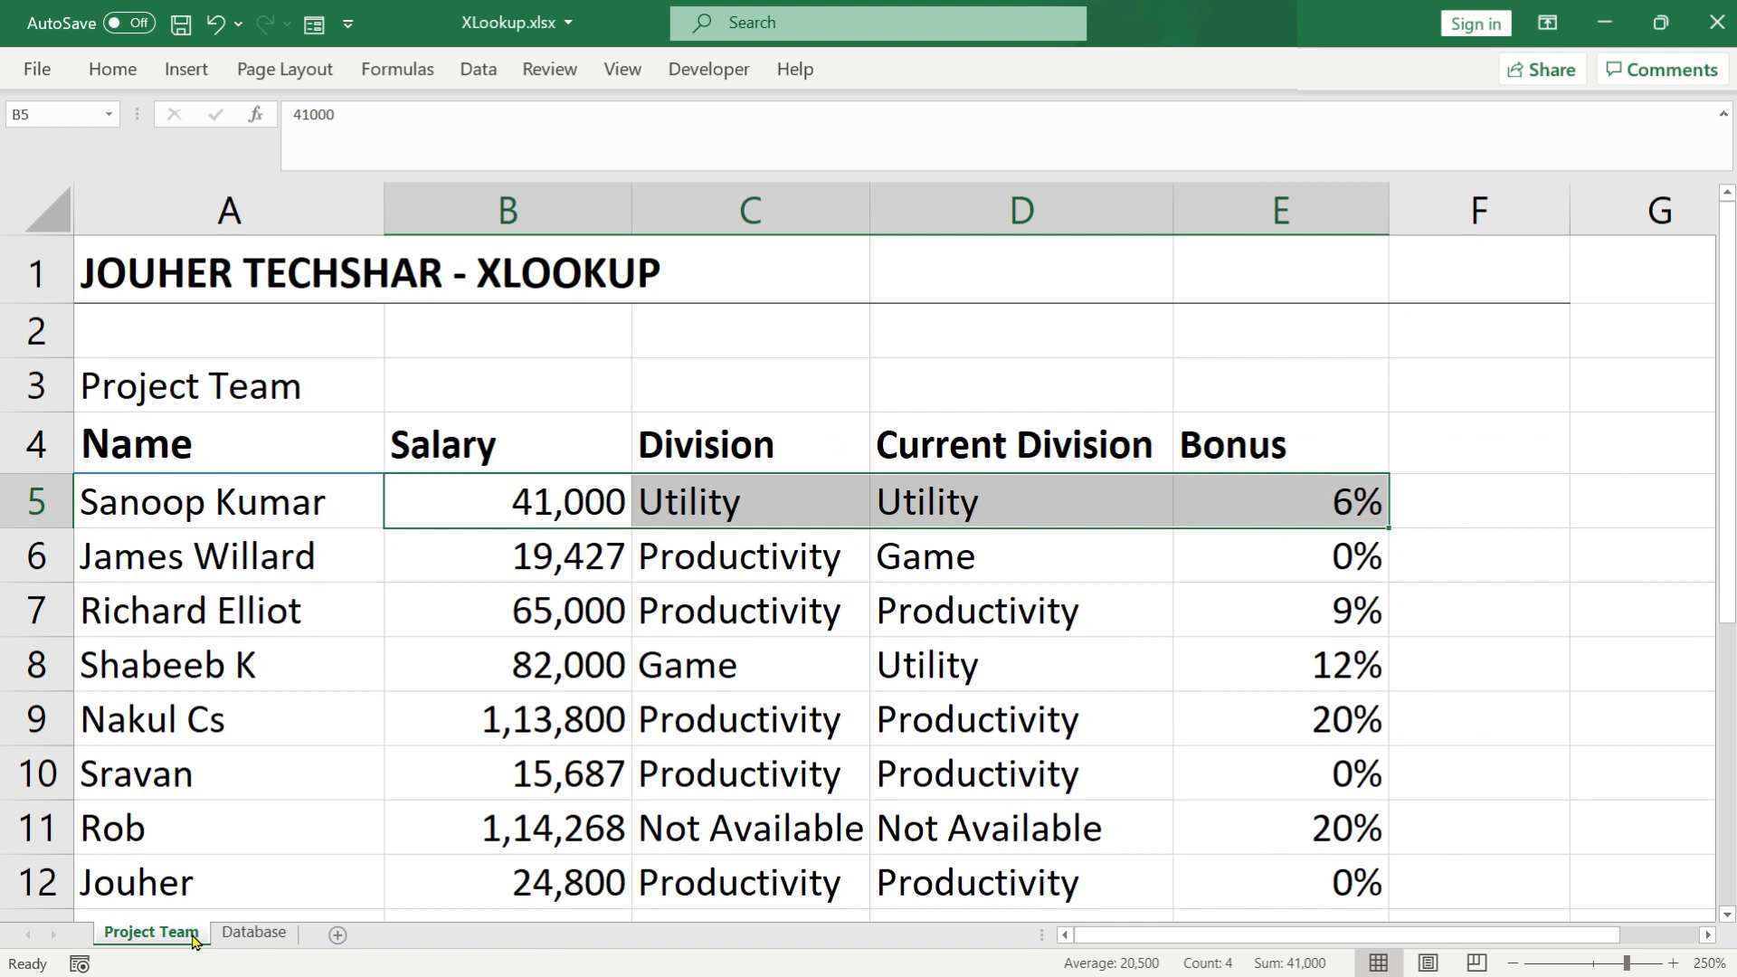